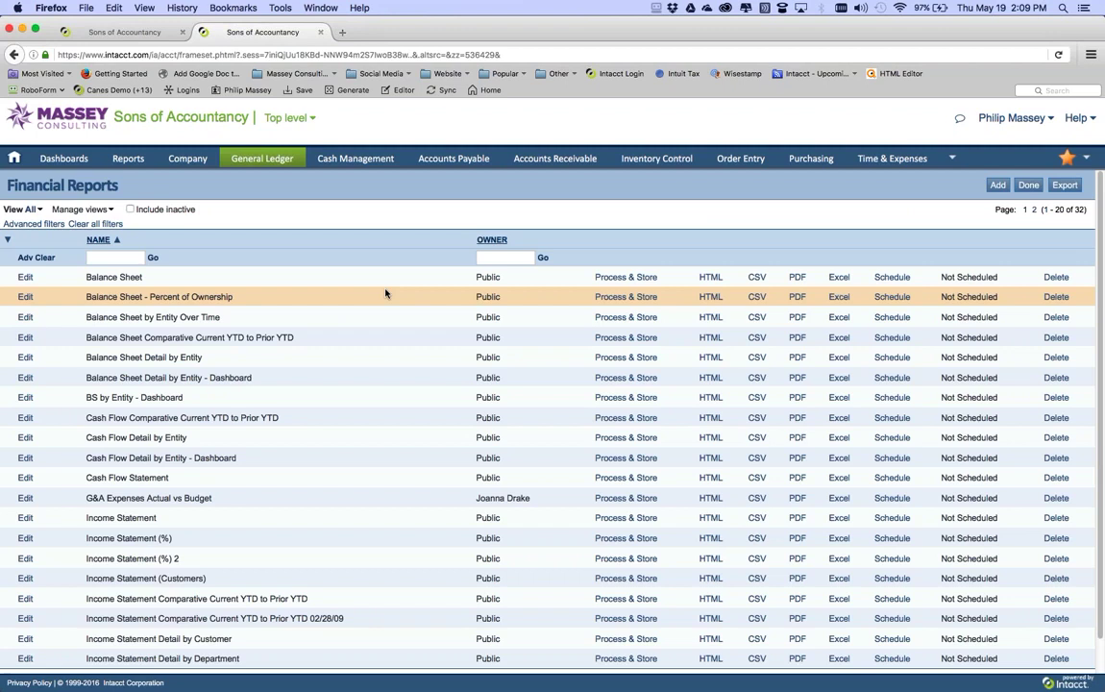
View the Balance Sheet report's HTML run-time prompt, and open that report's filter settings for editing
click(710, 277)
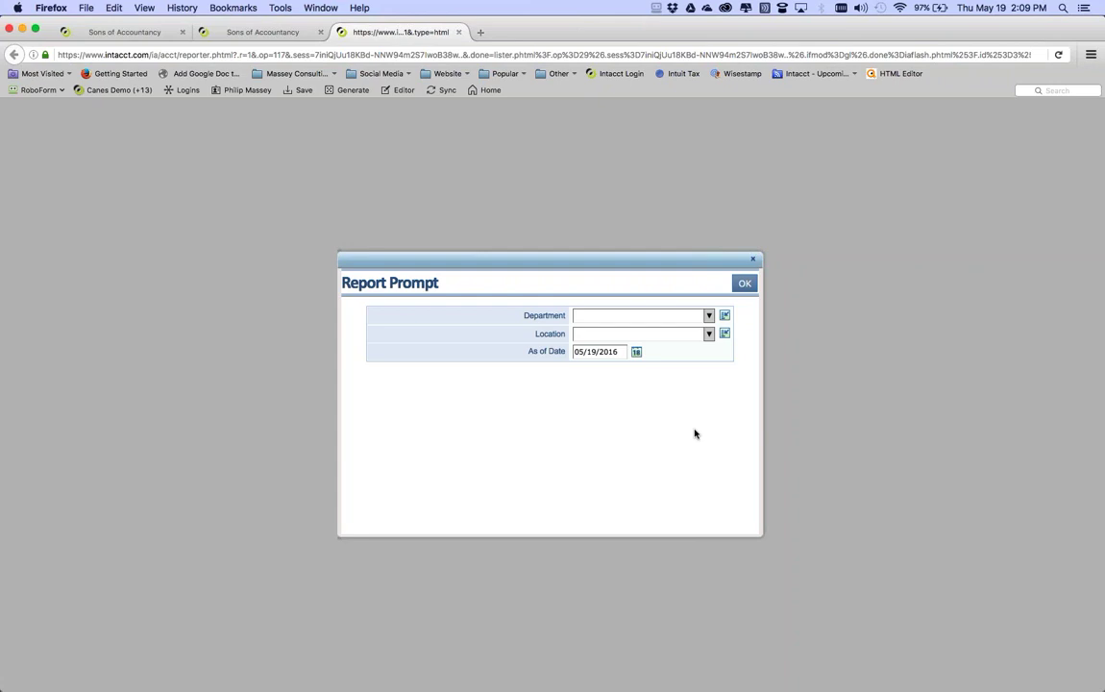
click(458, 31)
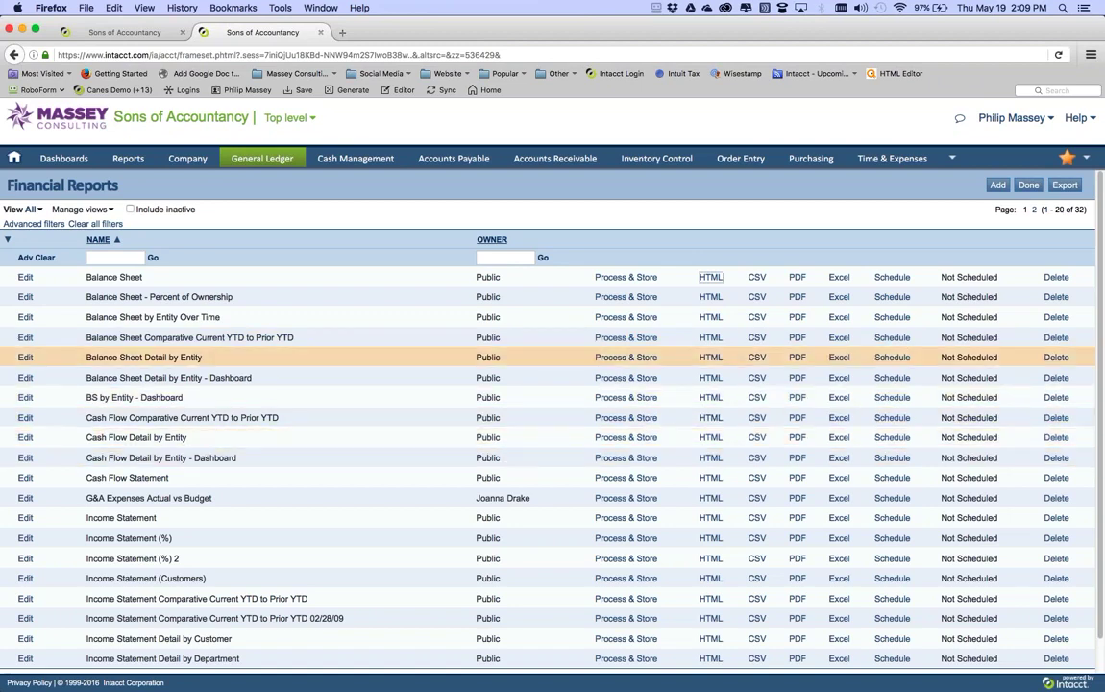
click(25, 279)
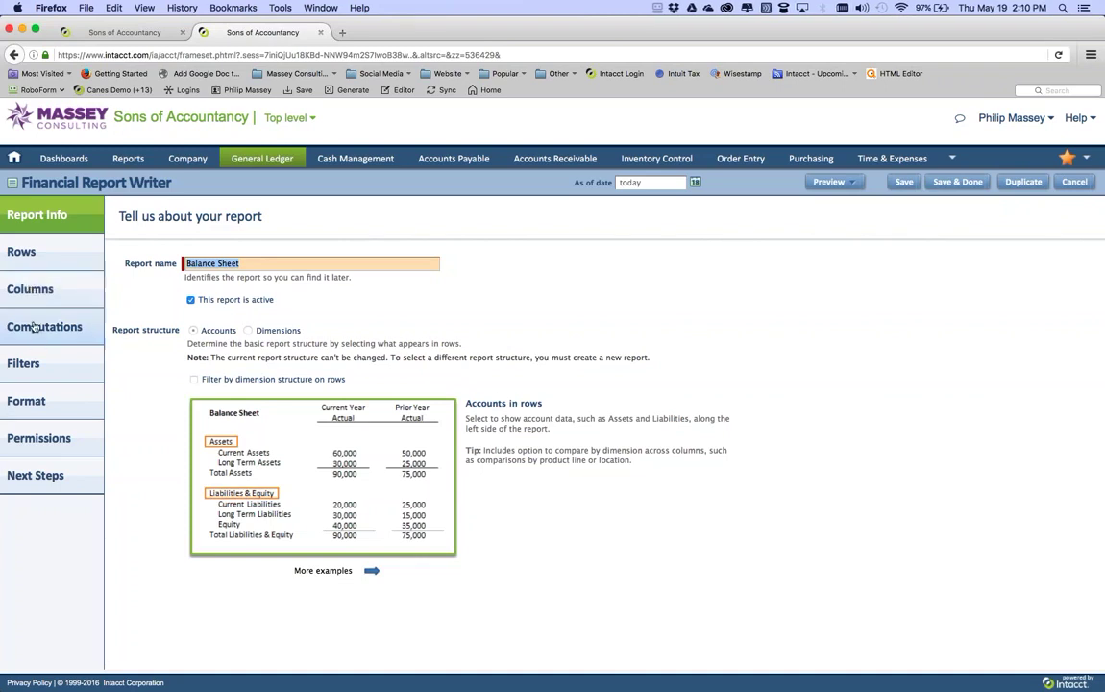
click(34, 367)
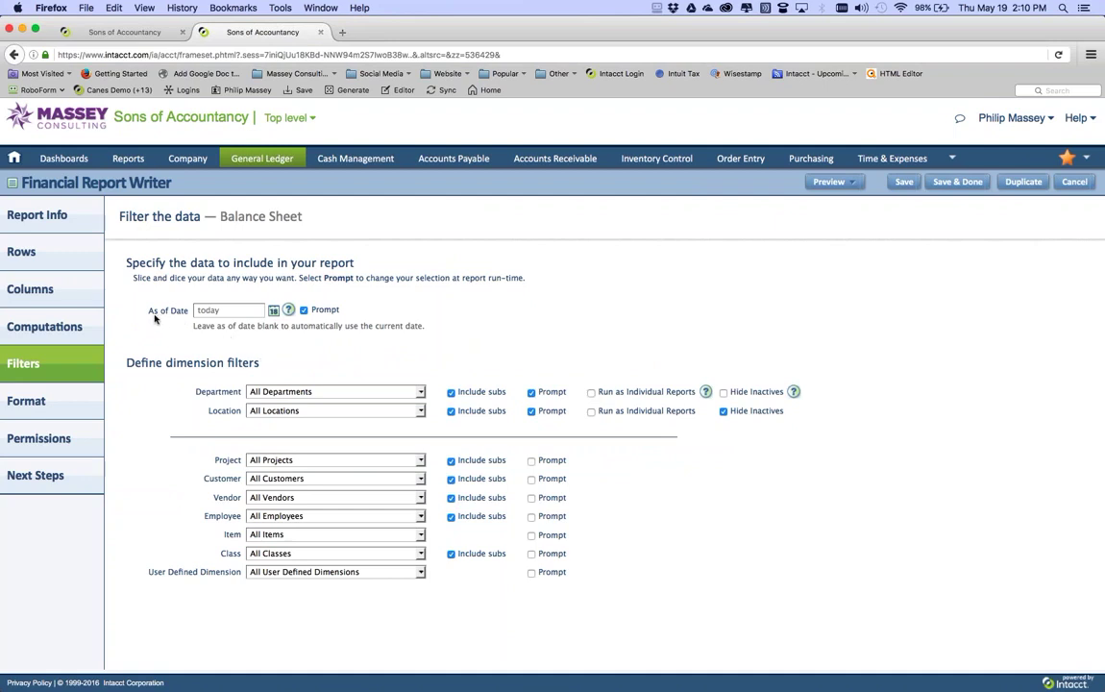
click(304, 310)
click(532, 479)
click(532, 517)
click(532, 517)
click(532, 480)
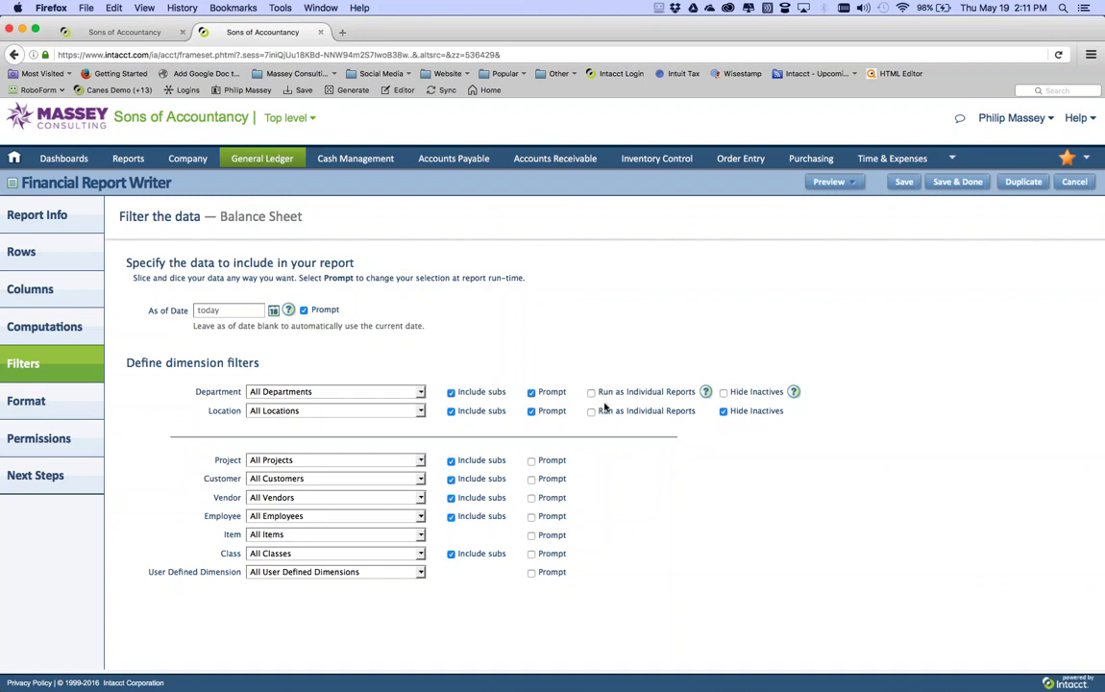
click(592, 393)
click(591, 412)
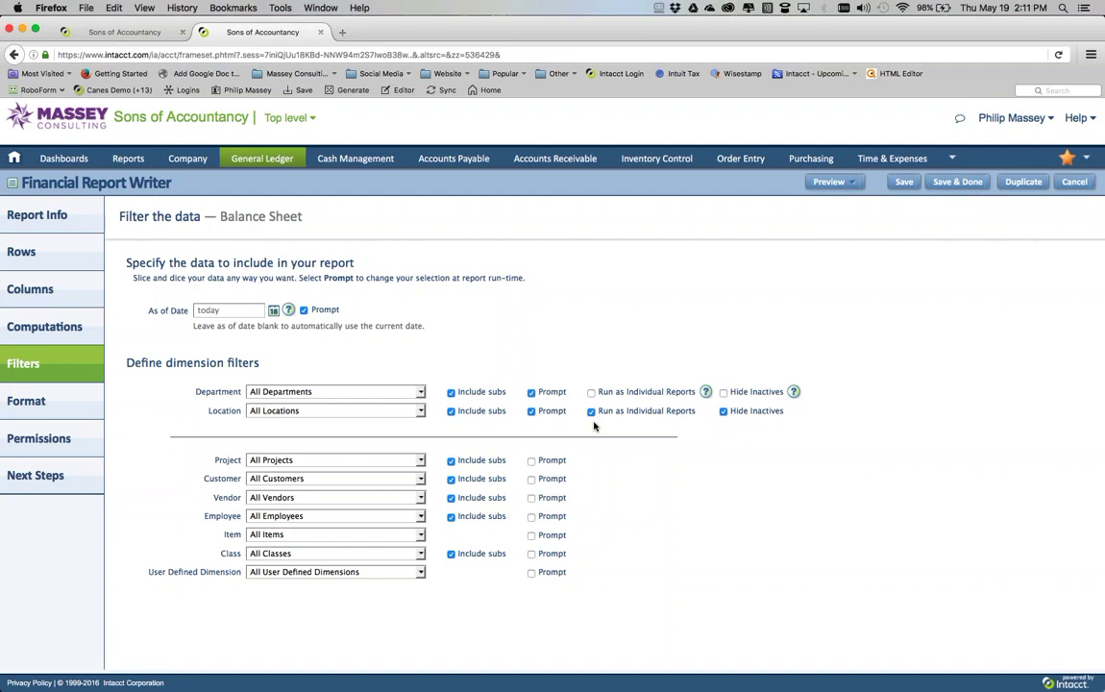
click(591, 411)
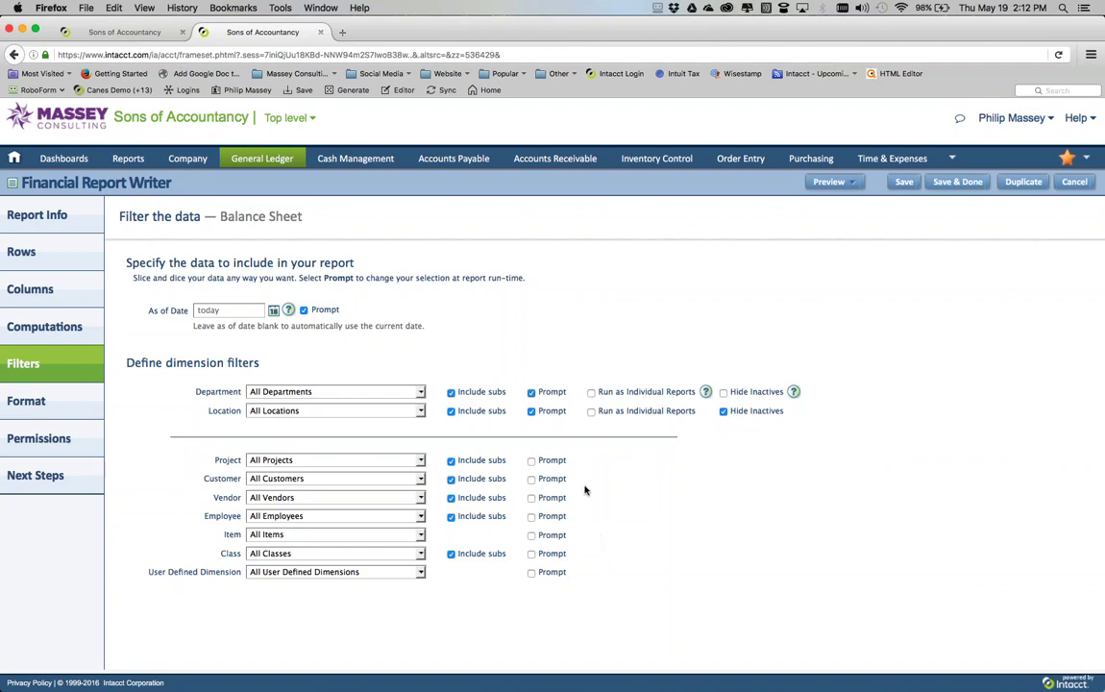
Enable the run-time prompt for Project and Customer in the Balance Sheet filters, and save the report
click(532, 462)
click(532, 479)
click(904, 182)
click(957, 181)
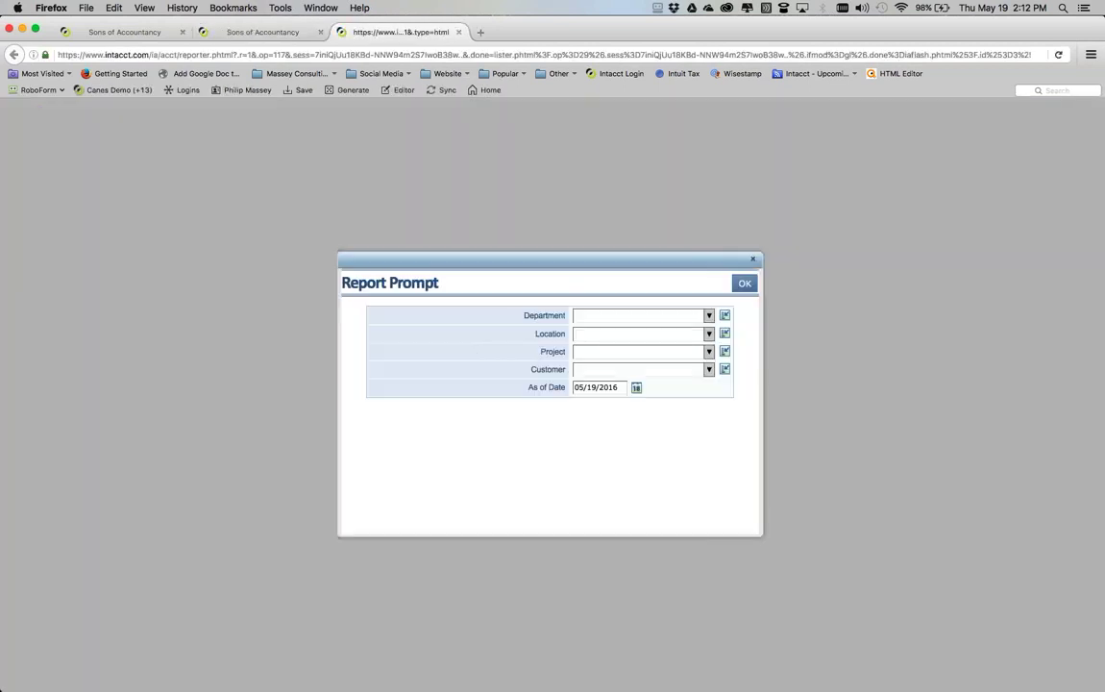
Browse the Project choices in the Balance Sheet's run-time prompt, and close the prompt
click(709, 351)
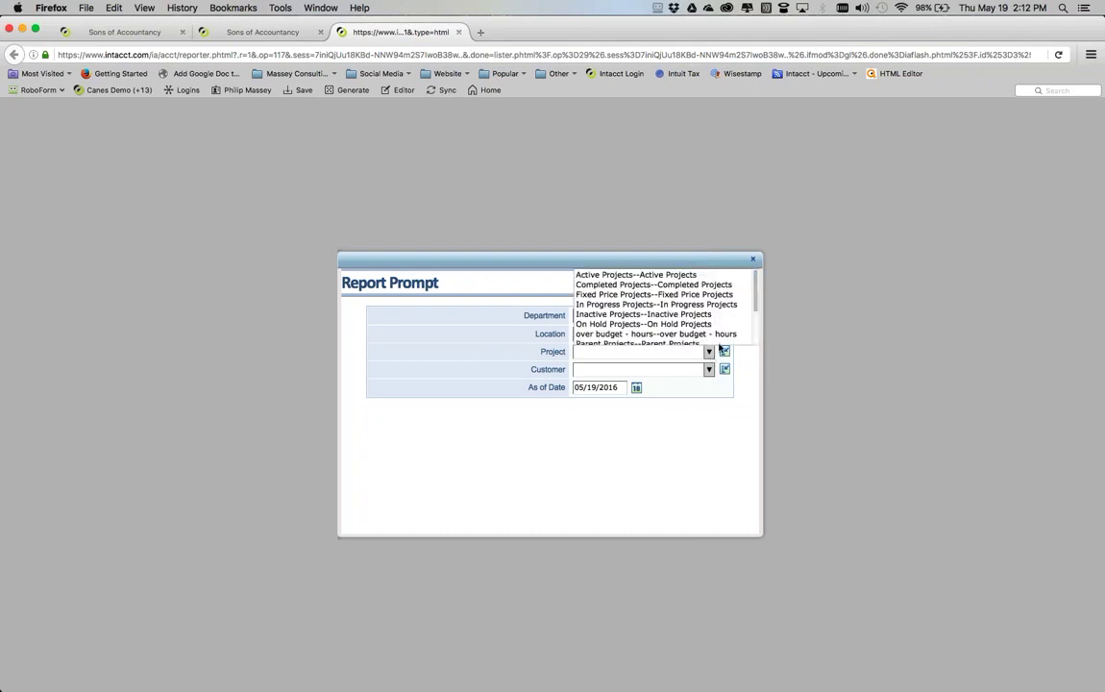
drag(755, 284, 760, 332)
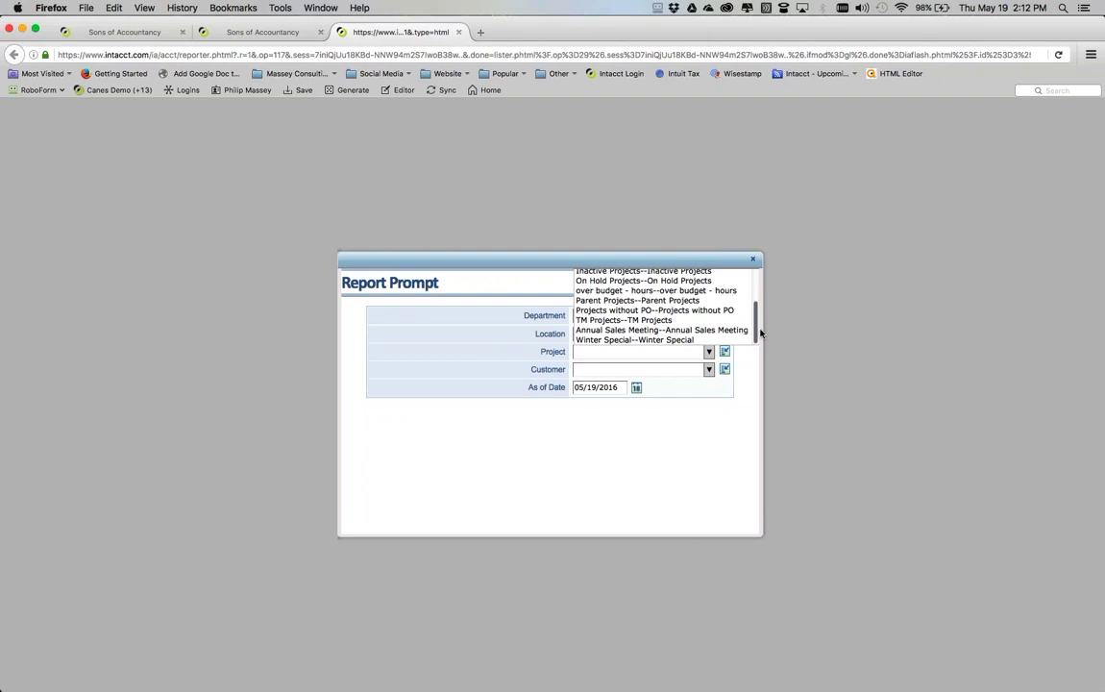
click(722, 435)
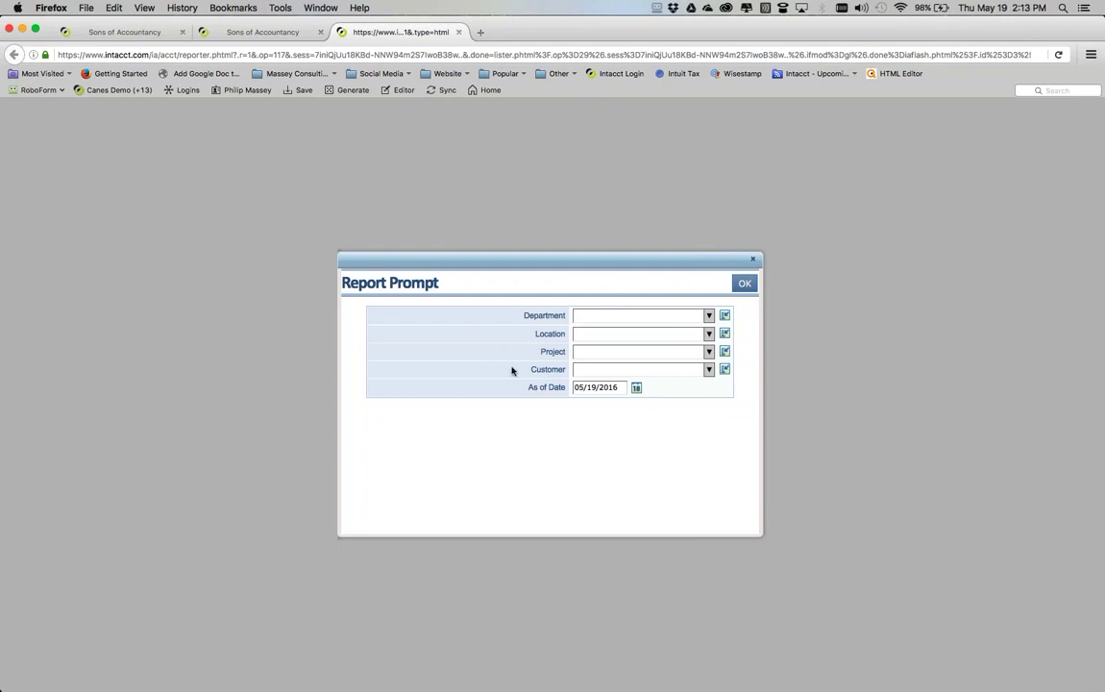
click(458, 32)
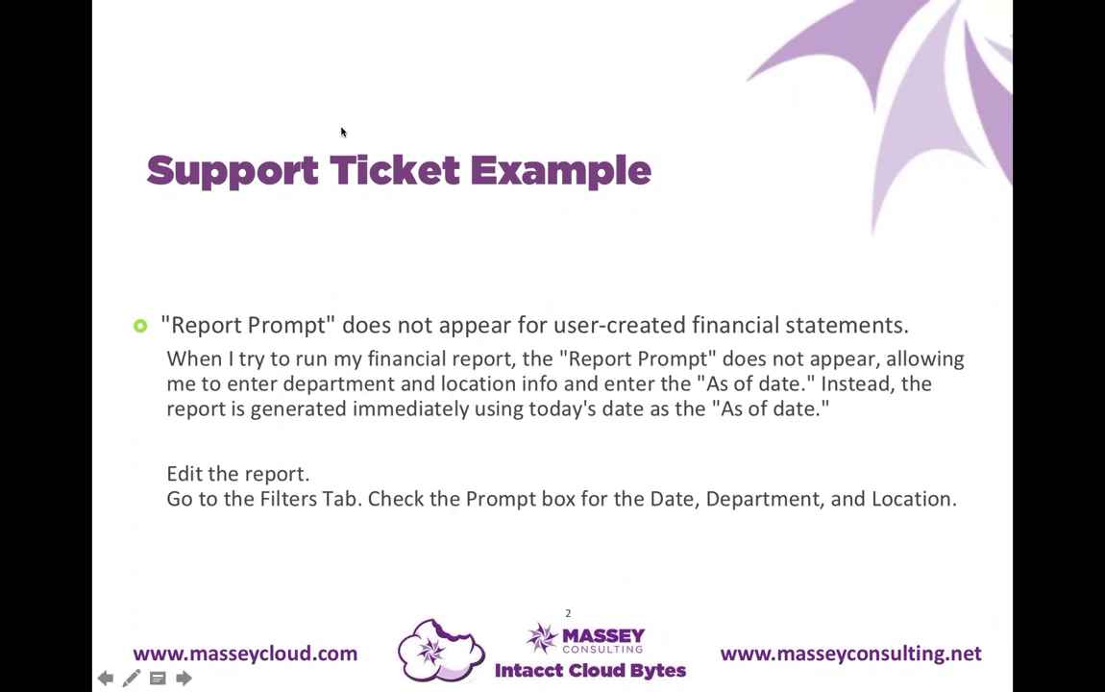
key(Right)
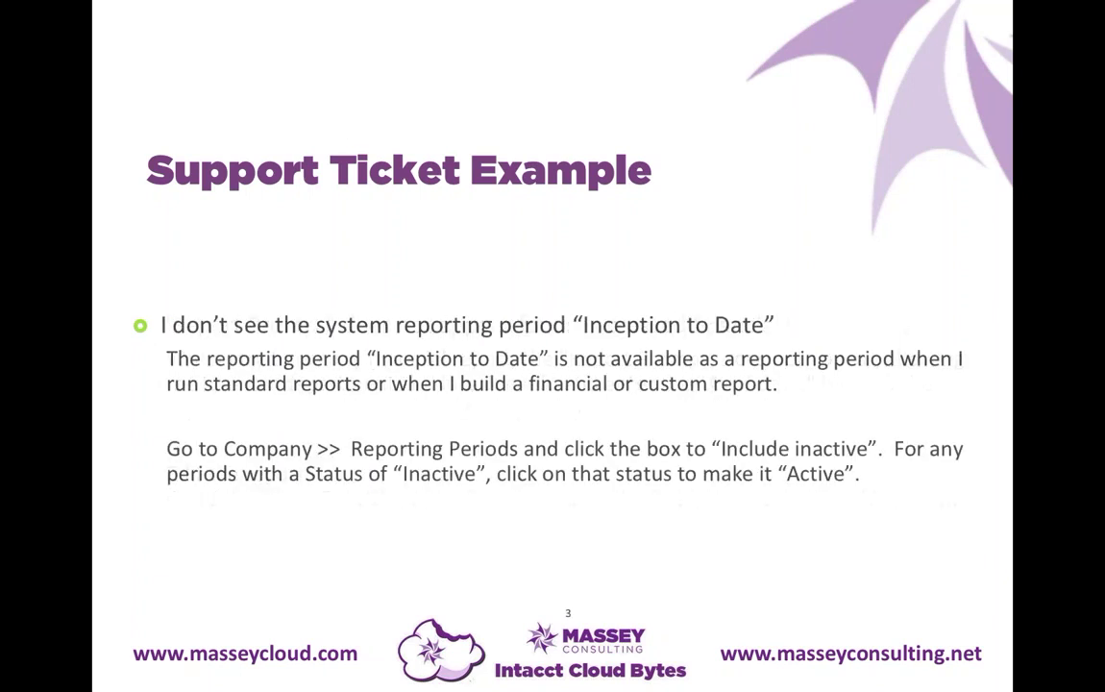
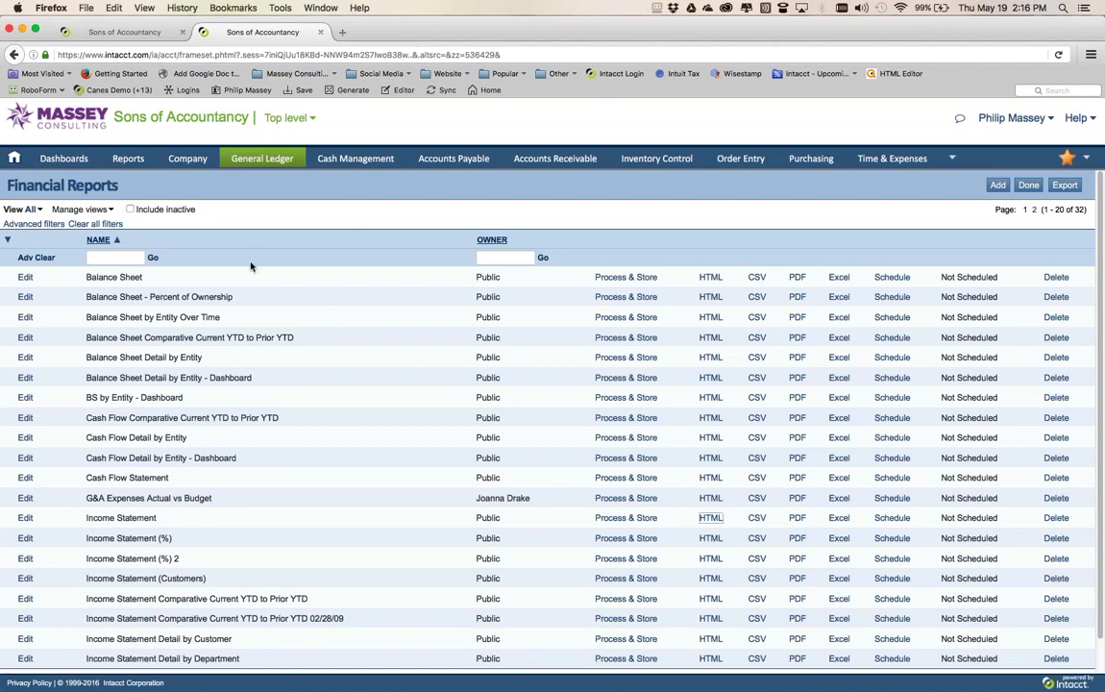
Edit the Income Statement report so its Sales row hides accounts in summary and expands by Departments, one level down with roll-up
click(25, 519)
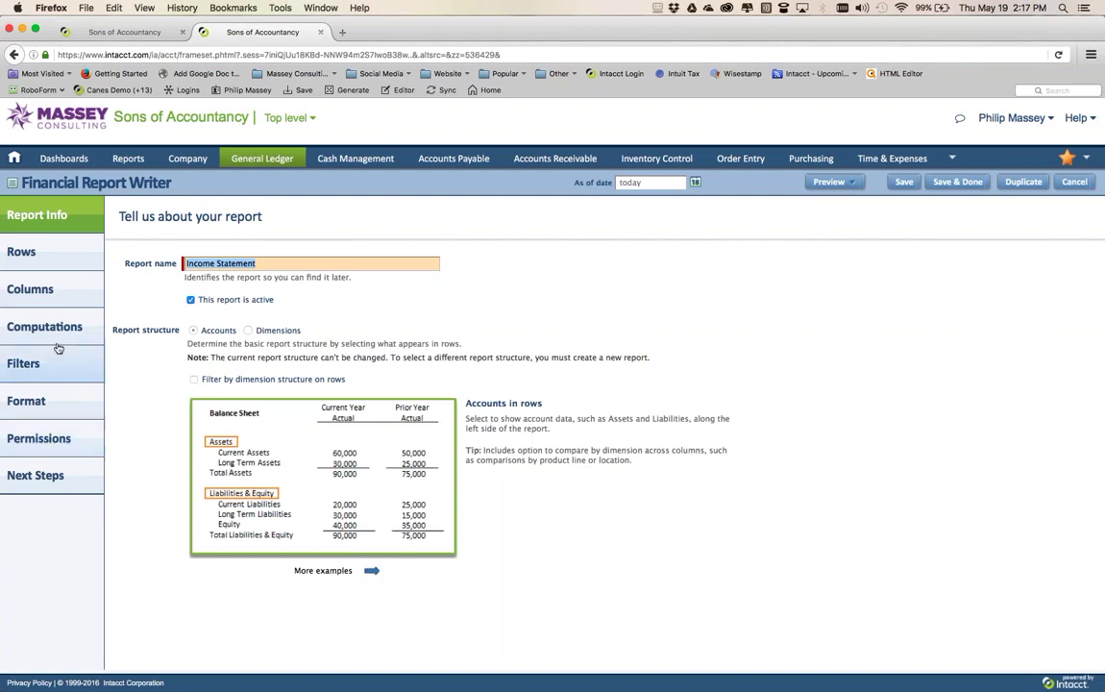
click(43, 262)
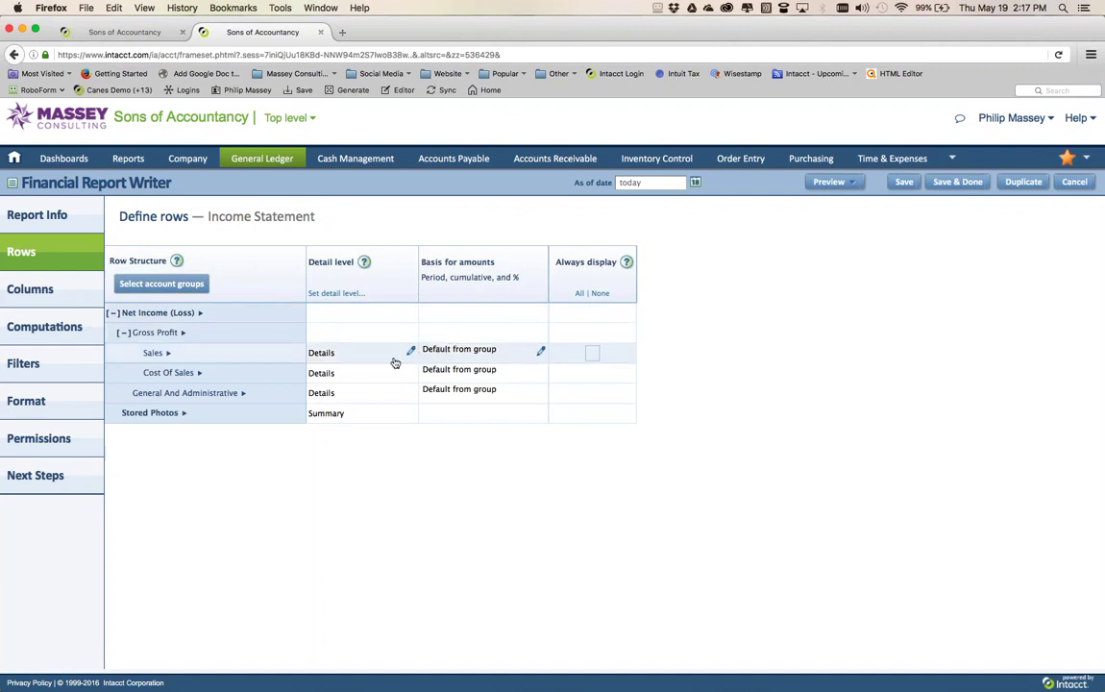
click(410, 352)
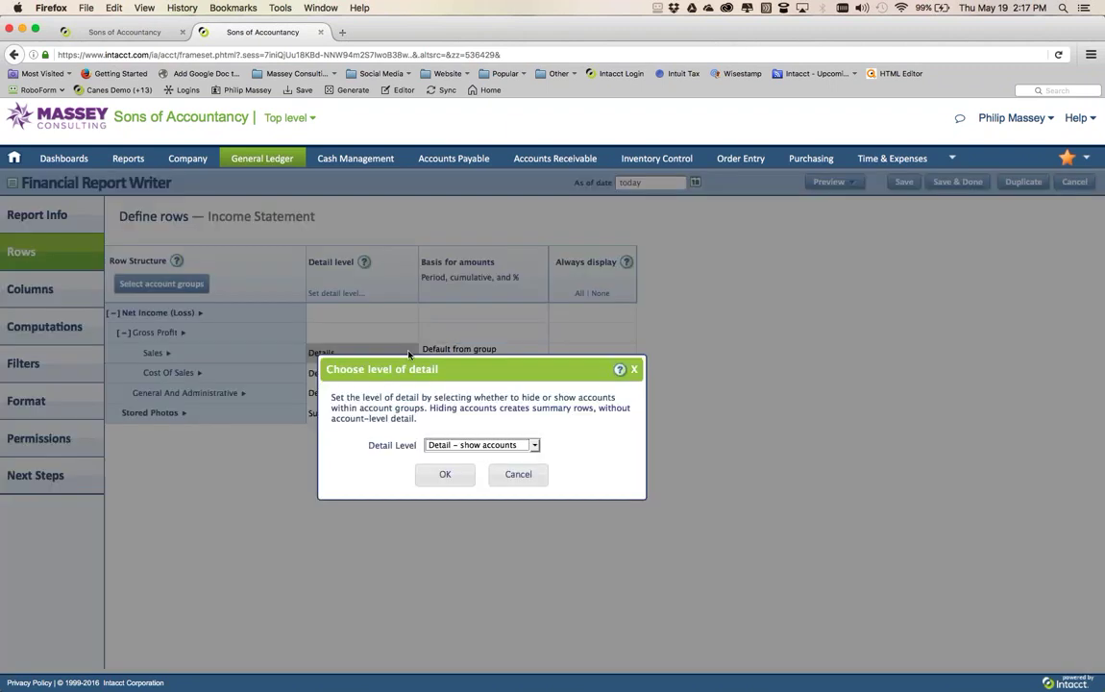
click(470, 445)
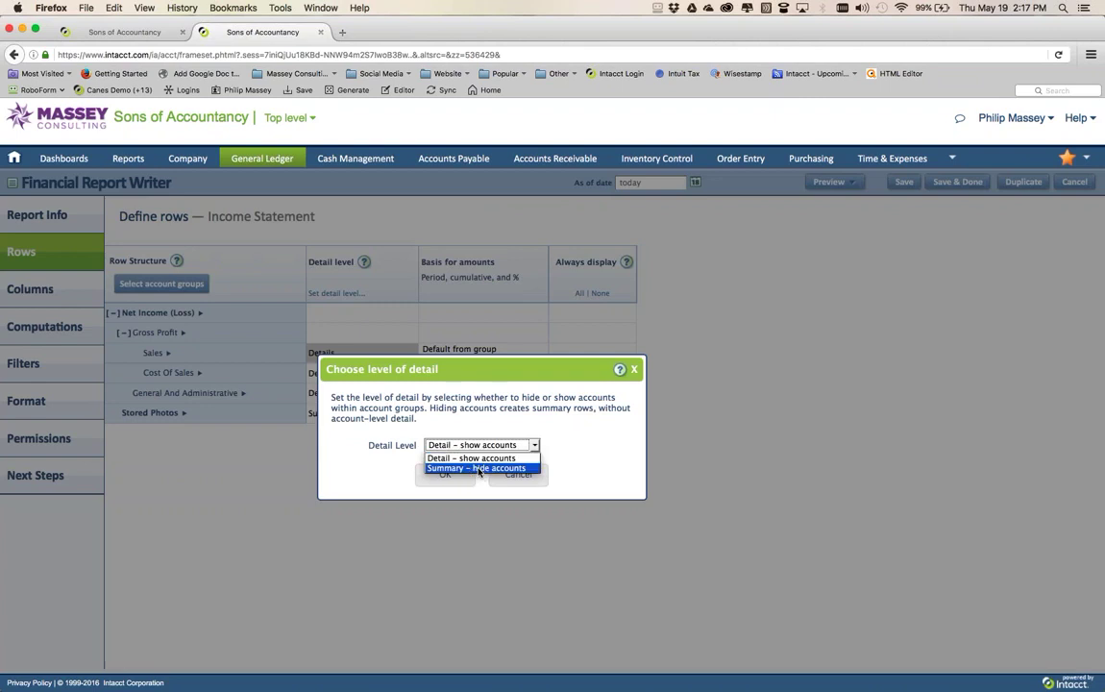
click(478, 469)
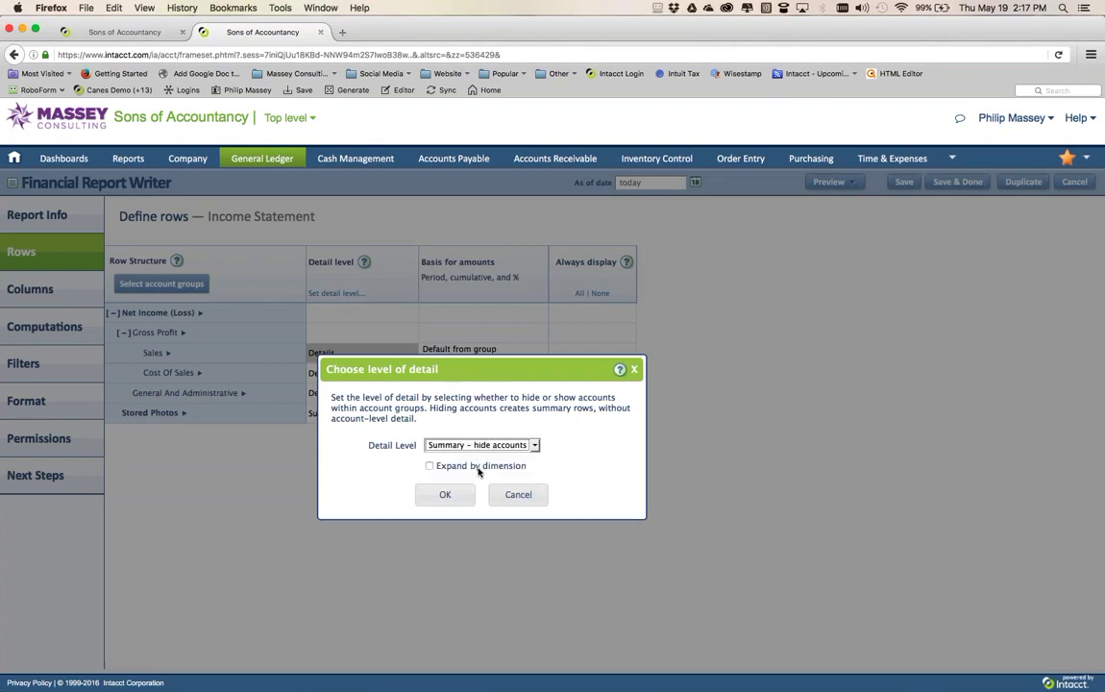
click(429, 467)
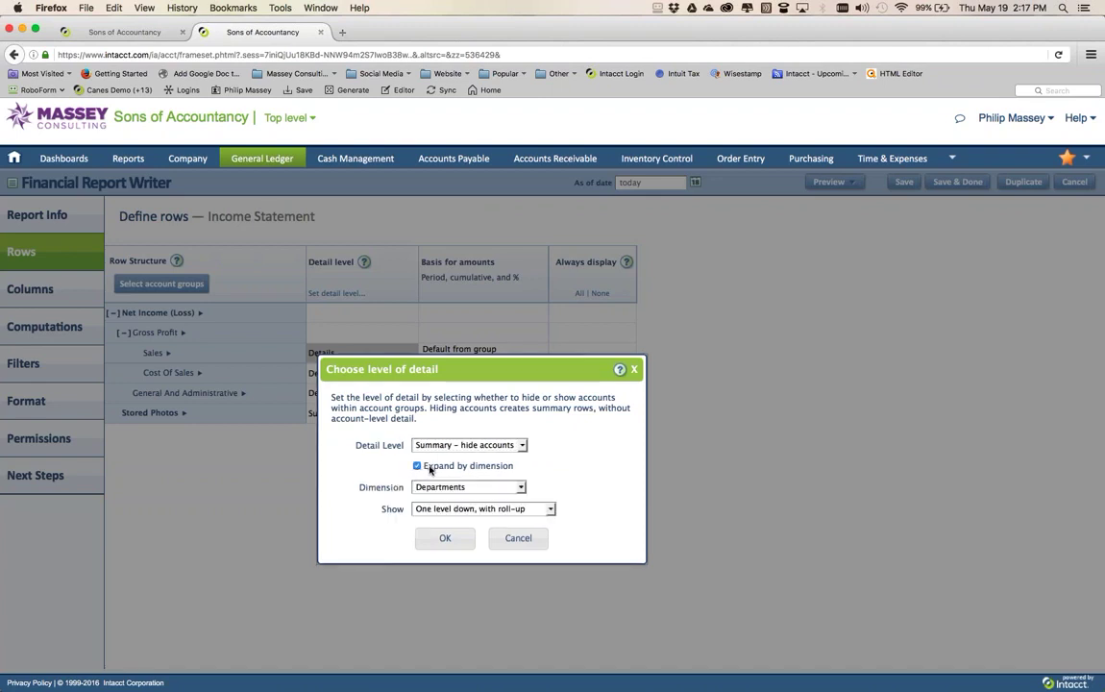
click(521, 488)
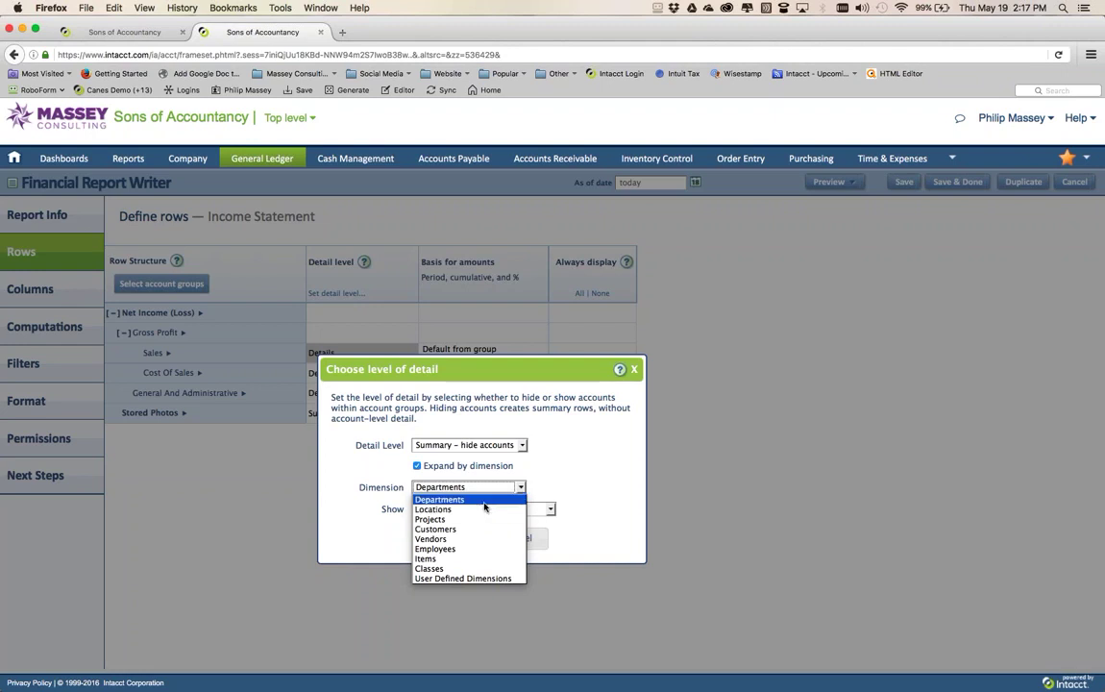
click(484, 501)
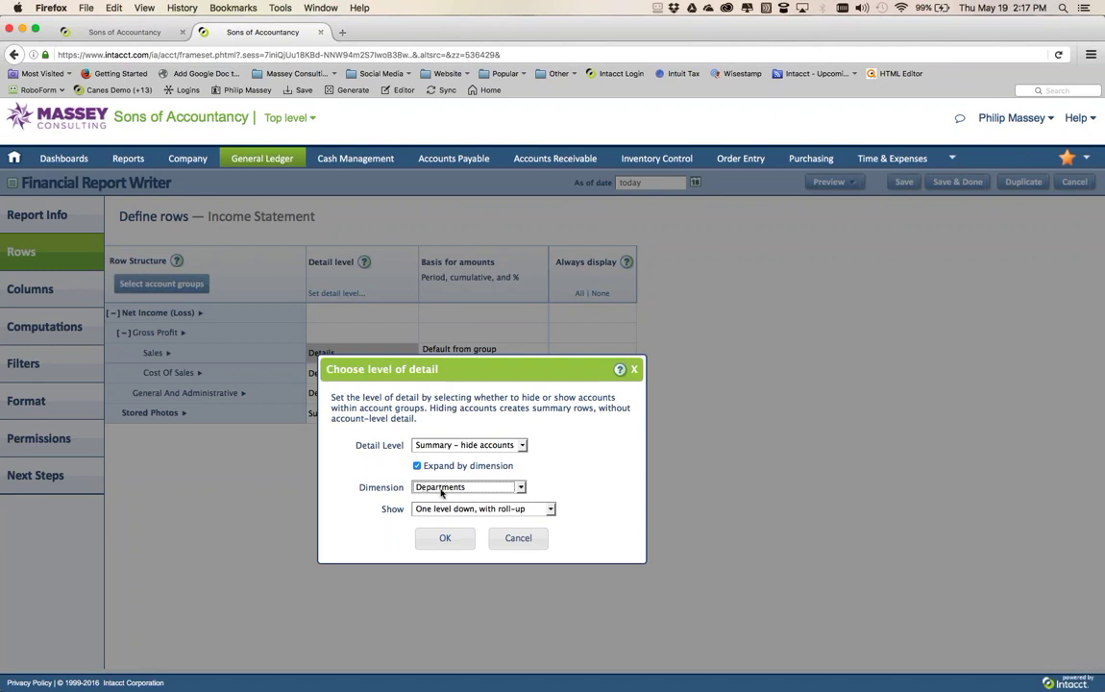
click(551, 510)
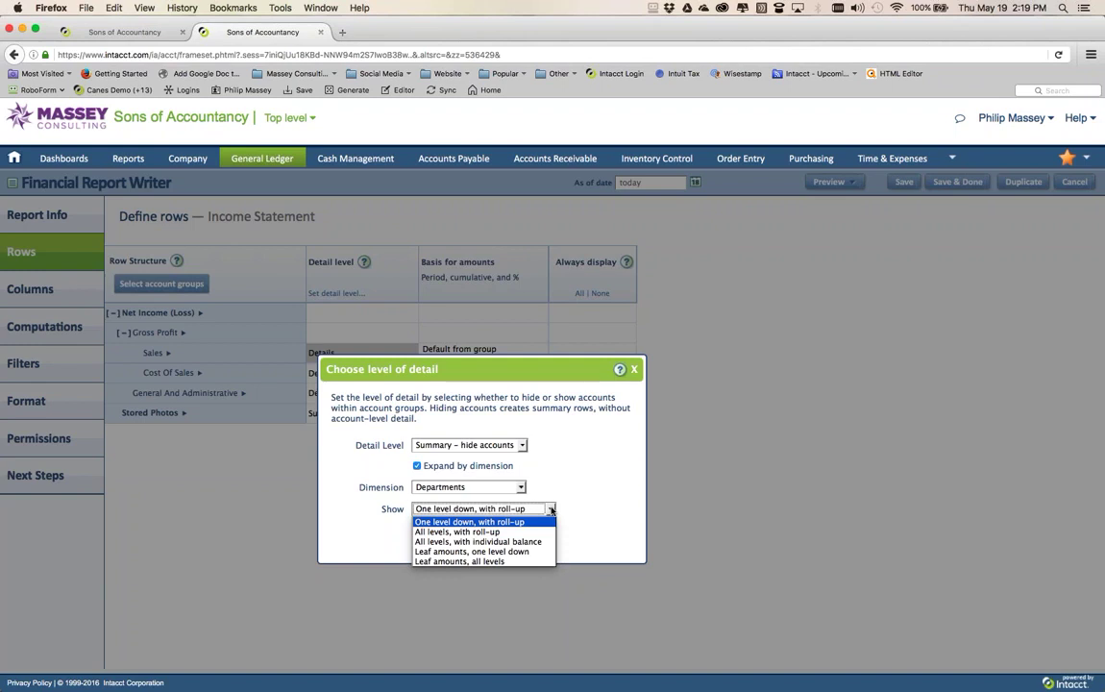
click(589, 497)
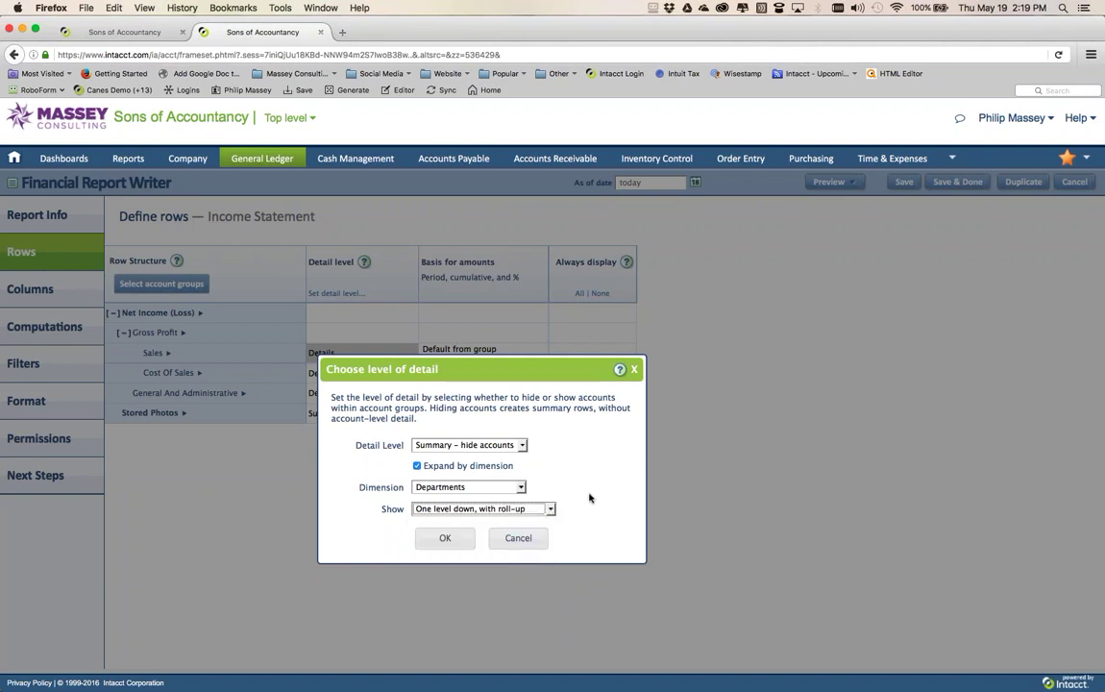
click(444, 537)
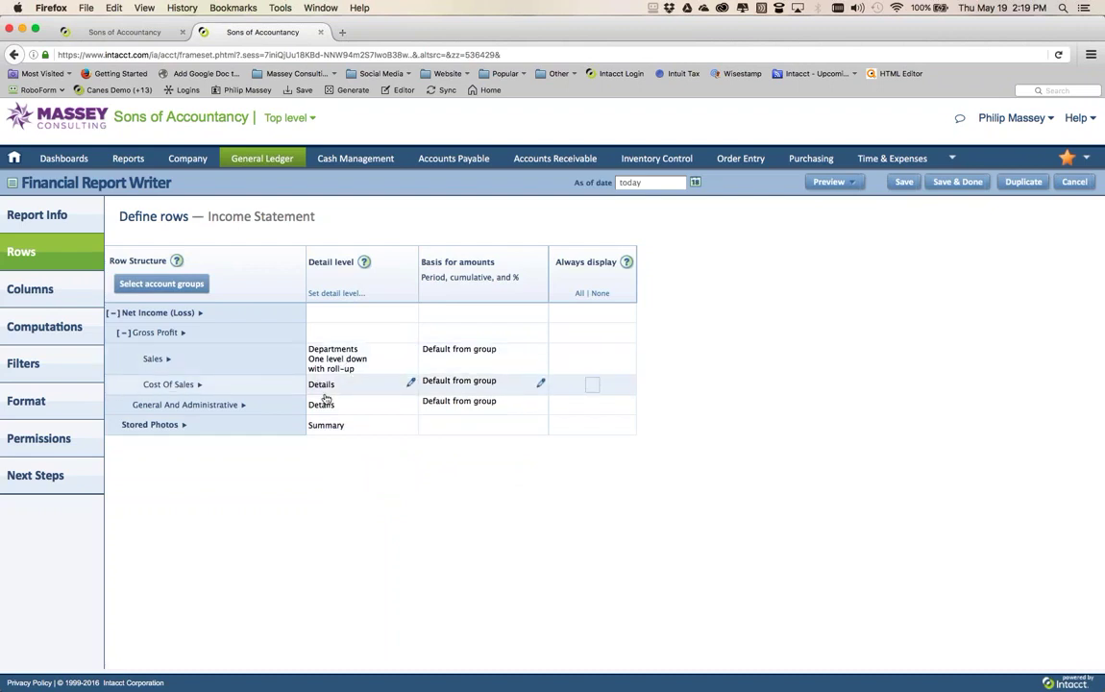
Set the Cost Of Sales row to summary with accounts hidden, expanded by Departments, one level down with roll-up
click(411, 384)
click(478, 476)
click(475, 500)
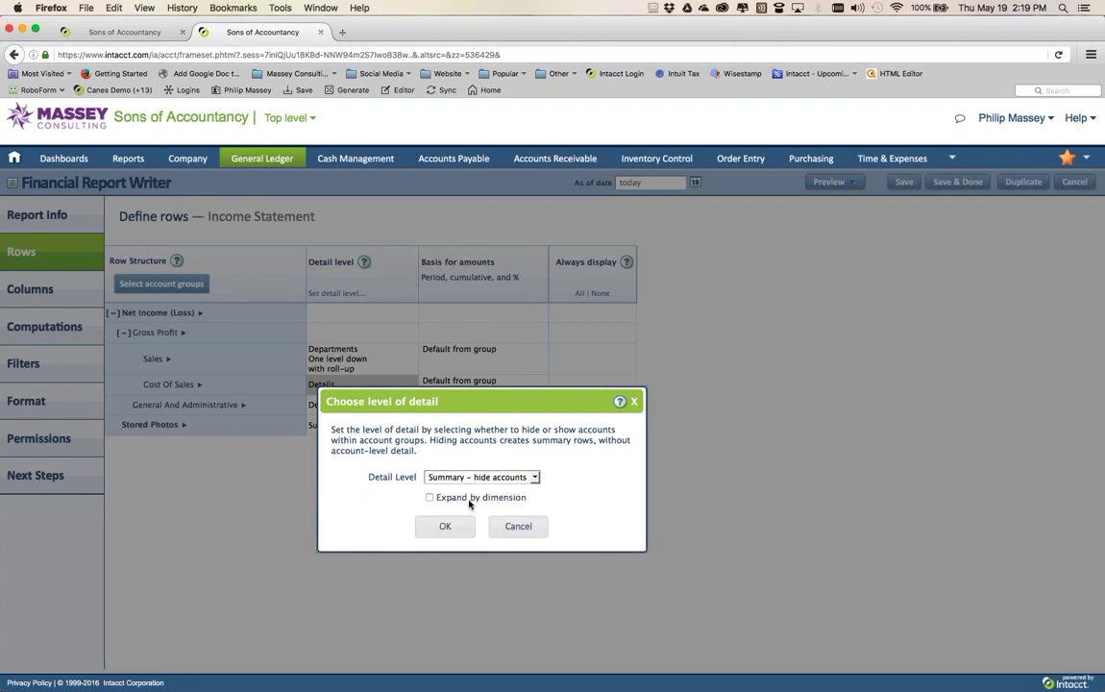
click(434, 495)
click(520, 519)
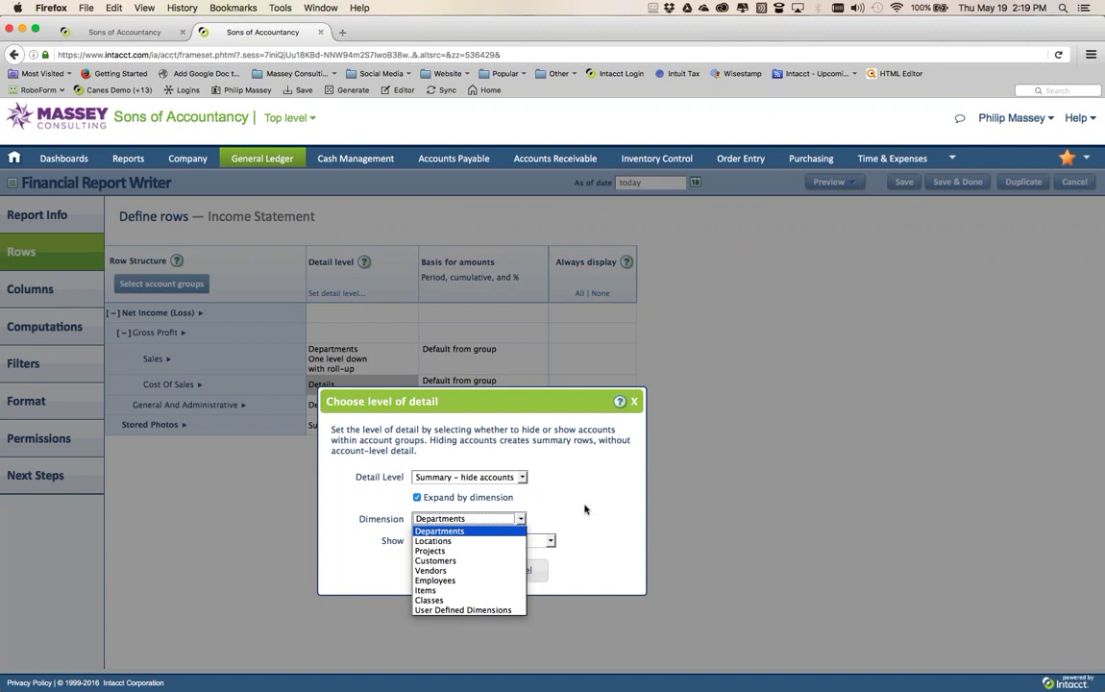
click(443, 530)
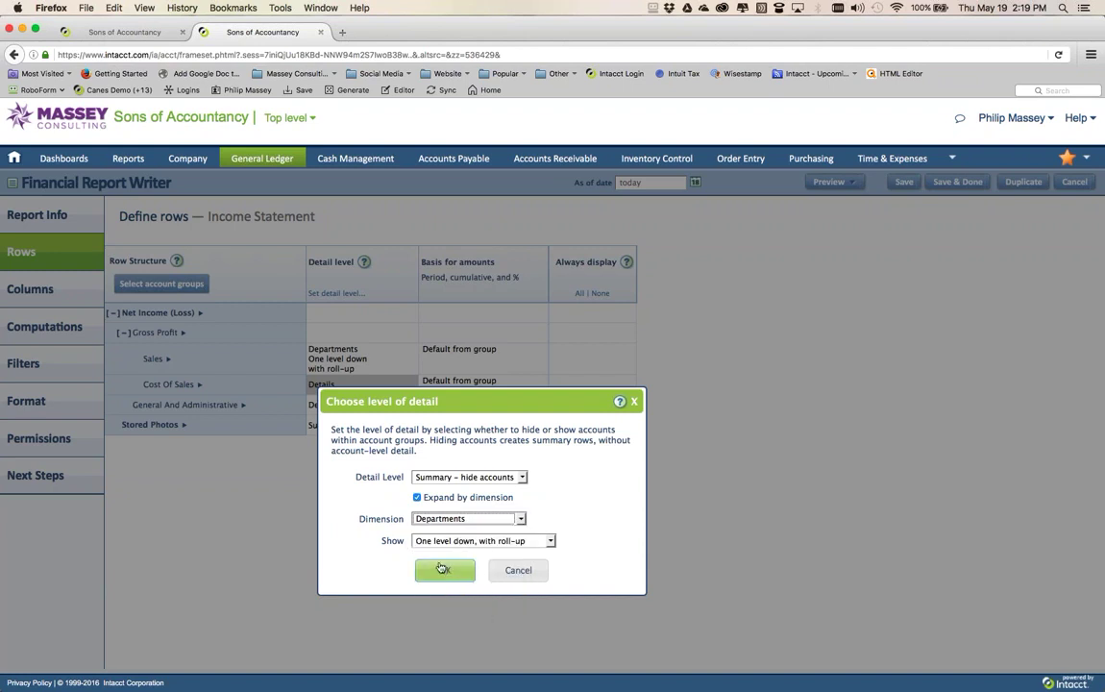
click(447, 570)
Set the General And Administrative row to summary with accounts hidden, expanded by Locations, one level down with roll-up
click(370, 421)
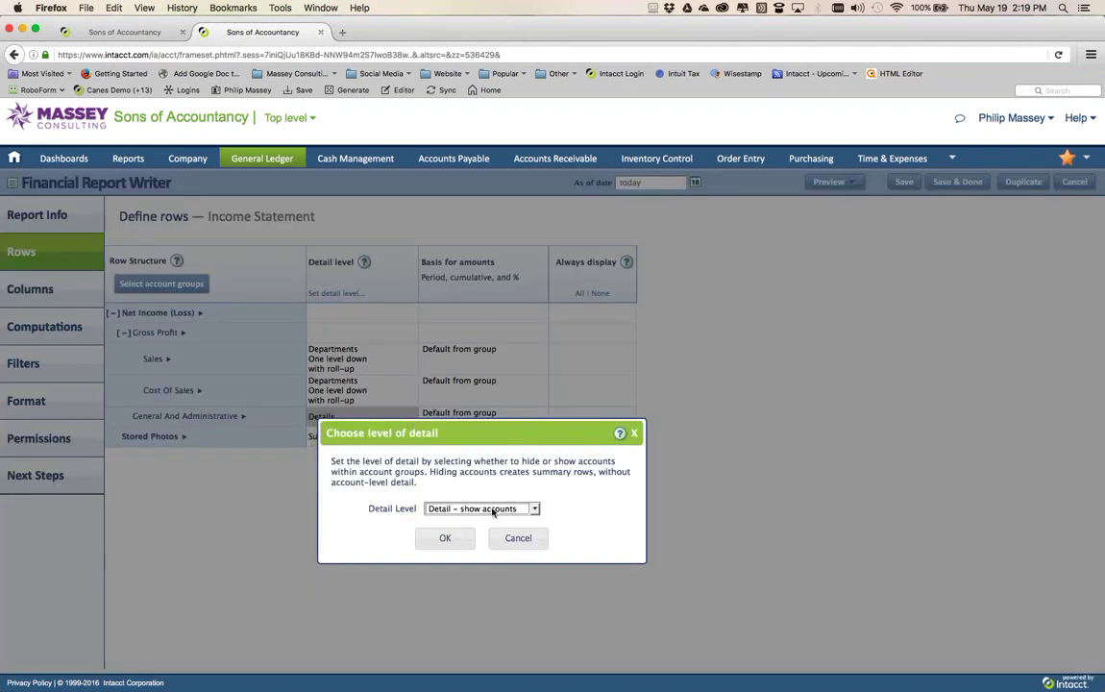
click(486, 508)
click(498, 531)
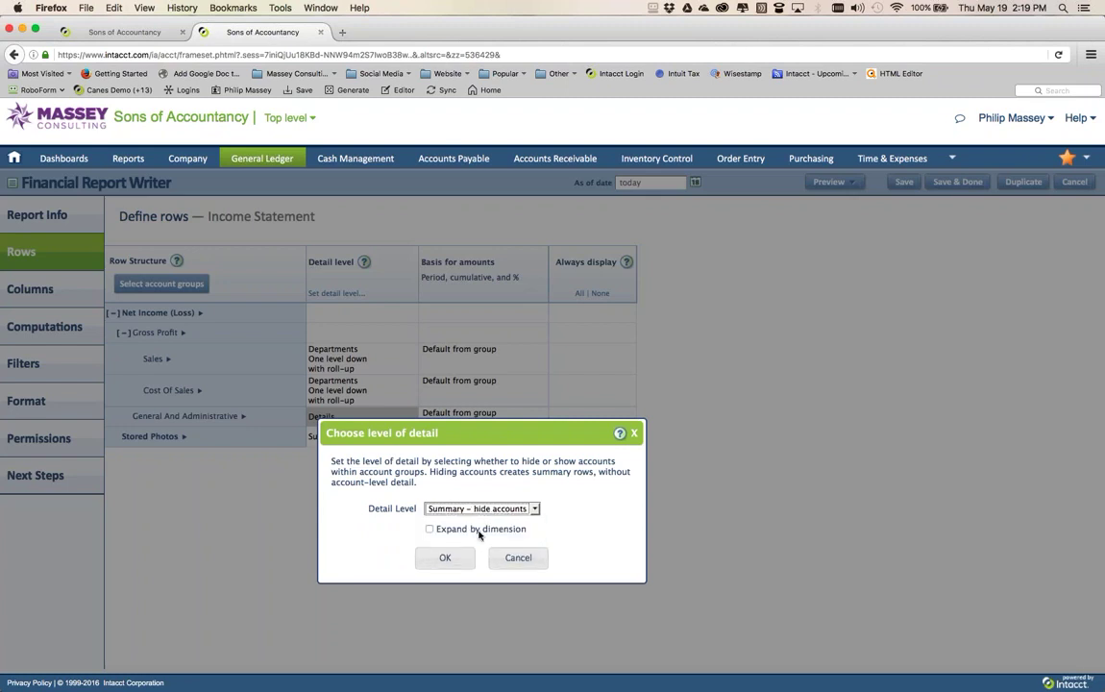
click(434, 530)
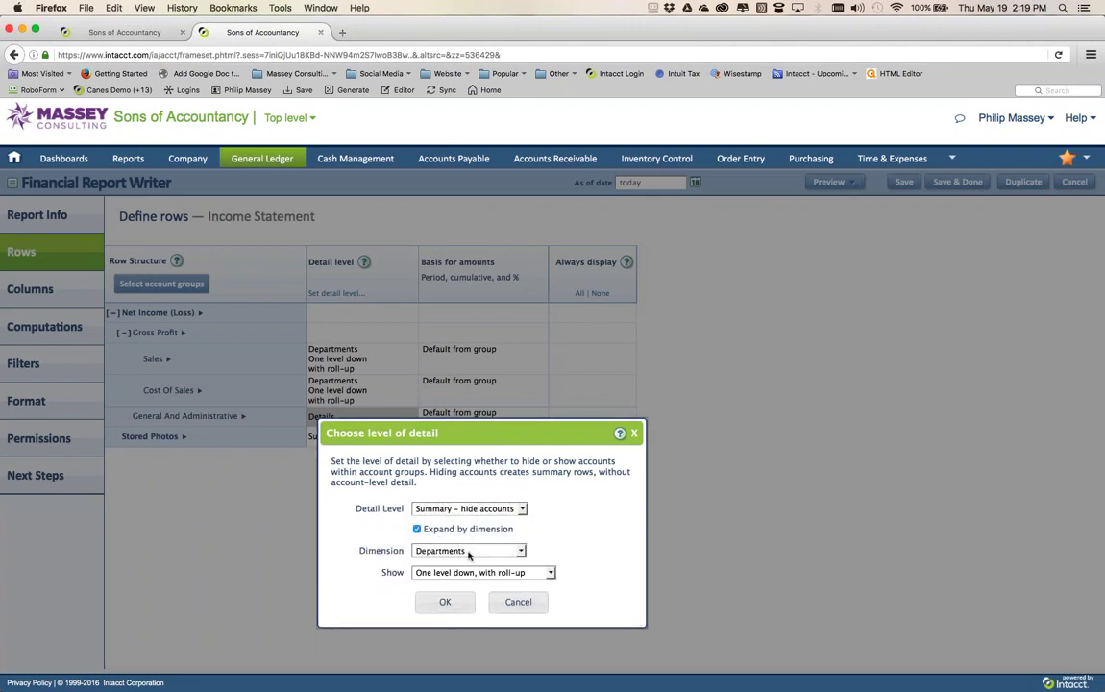
click(476, 552)
click(467, 567)
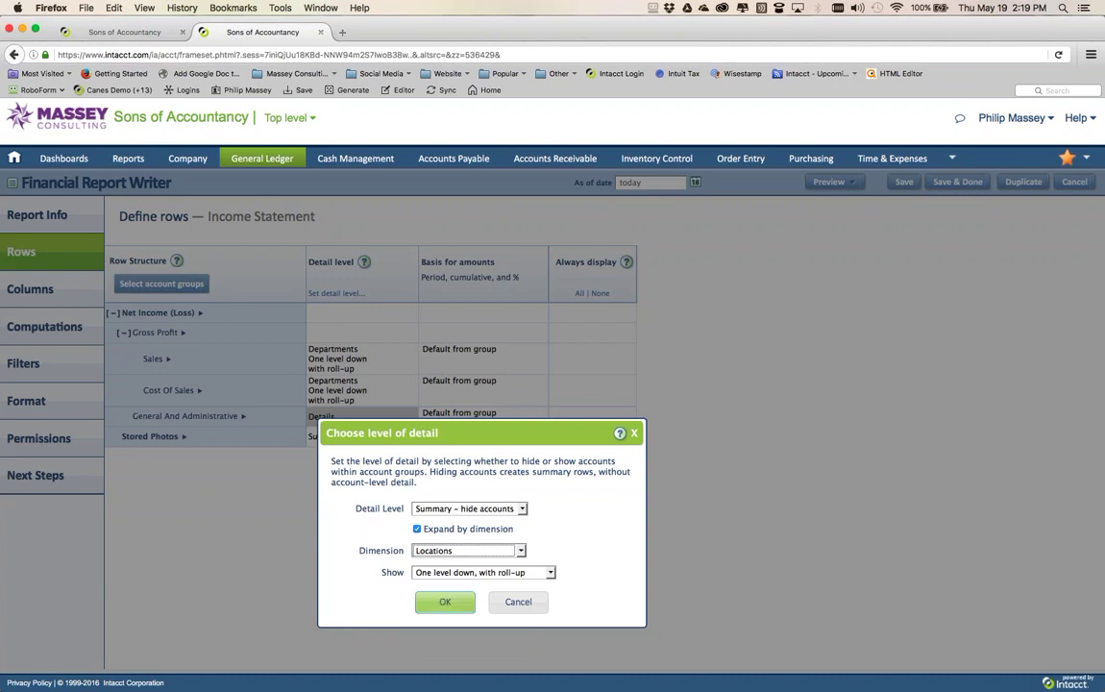
click(445, 600)
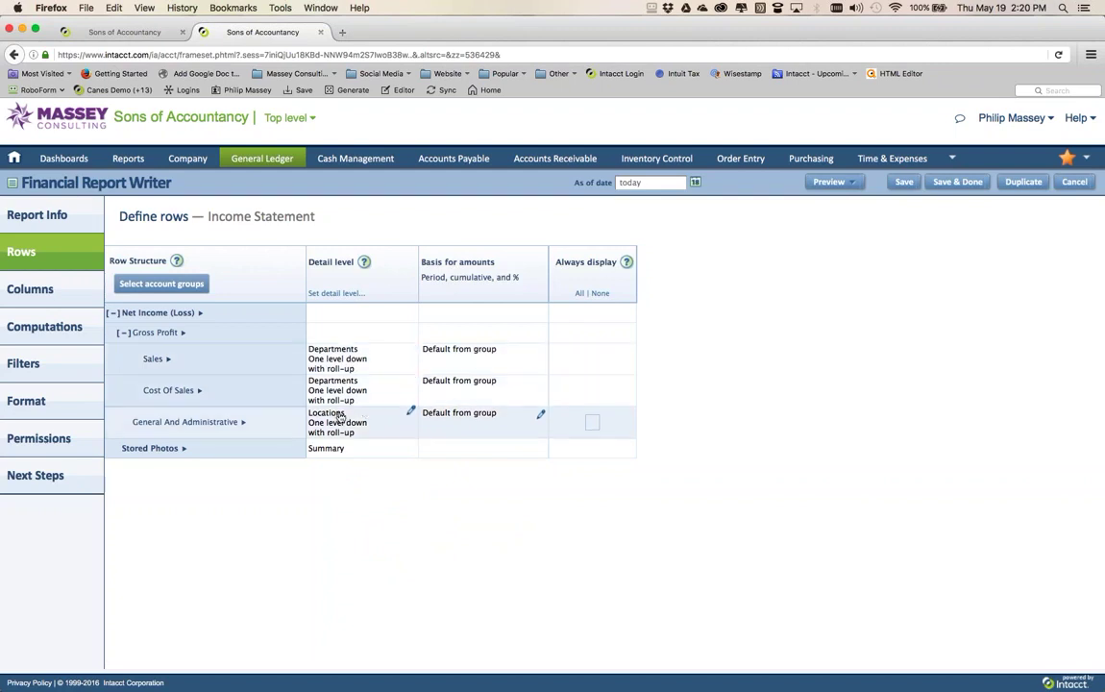
Preview the Income Statement as a live HTML report and examine its department and location breakdowns
click(850, 183)
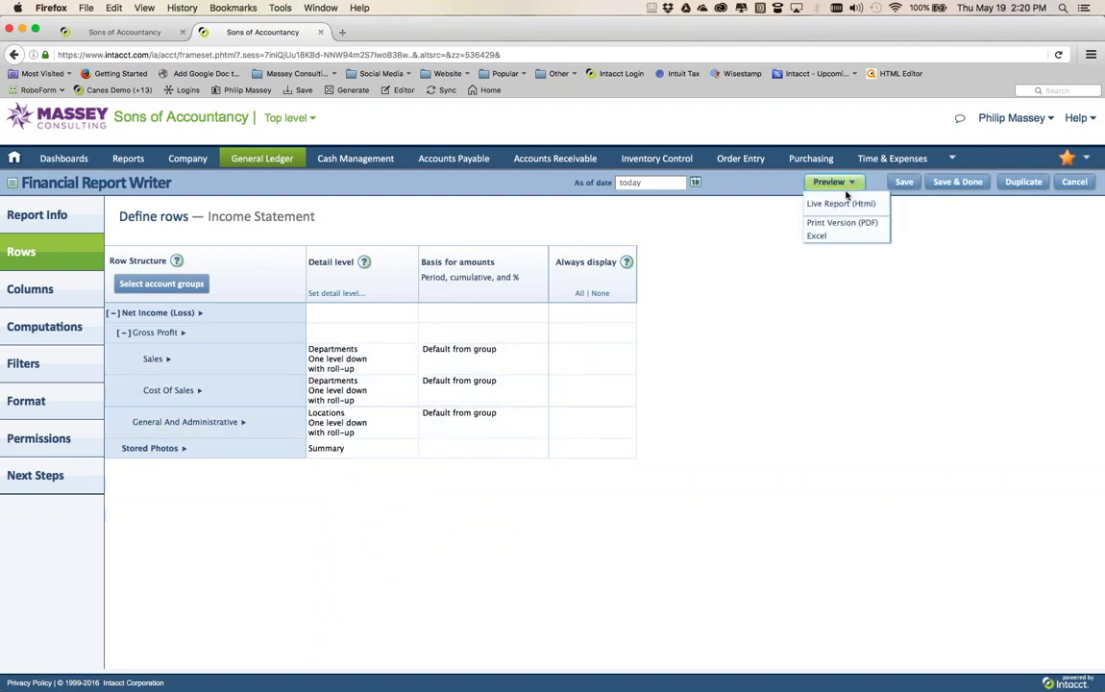
click(839, 204)
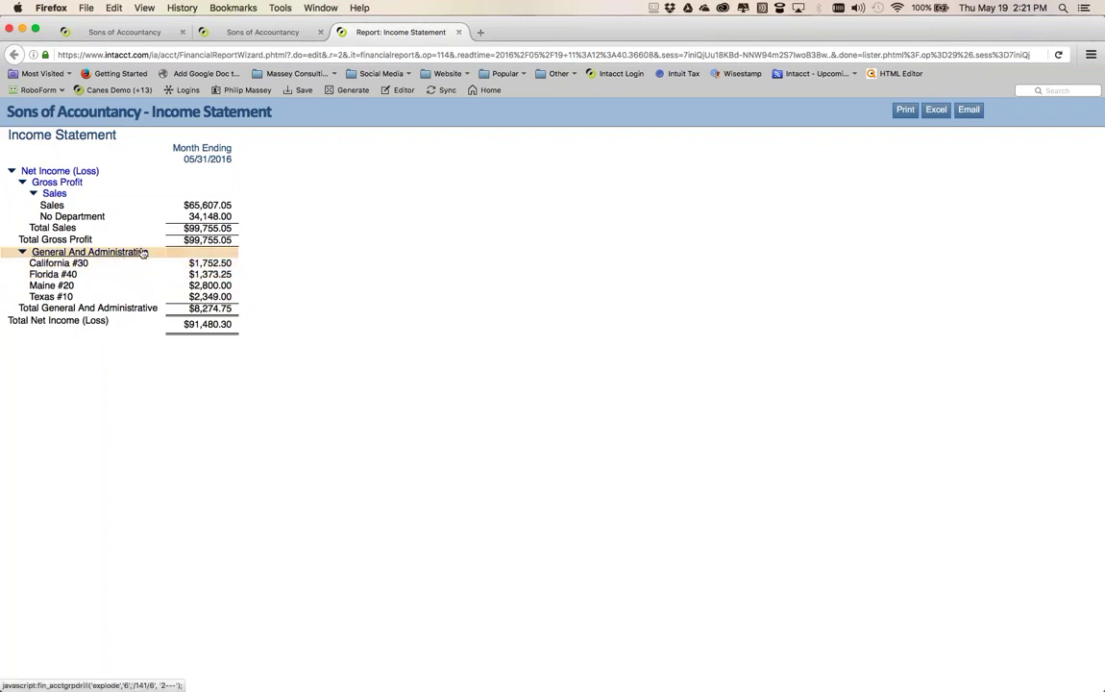
Close the report preview and set the General And Administrative row's detail level to show accounts
click(460, 32)
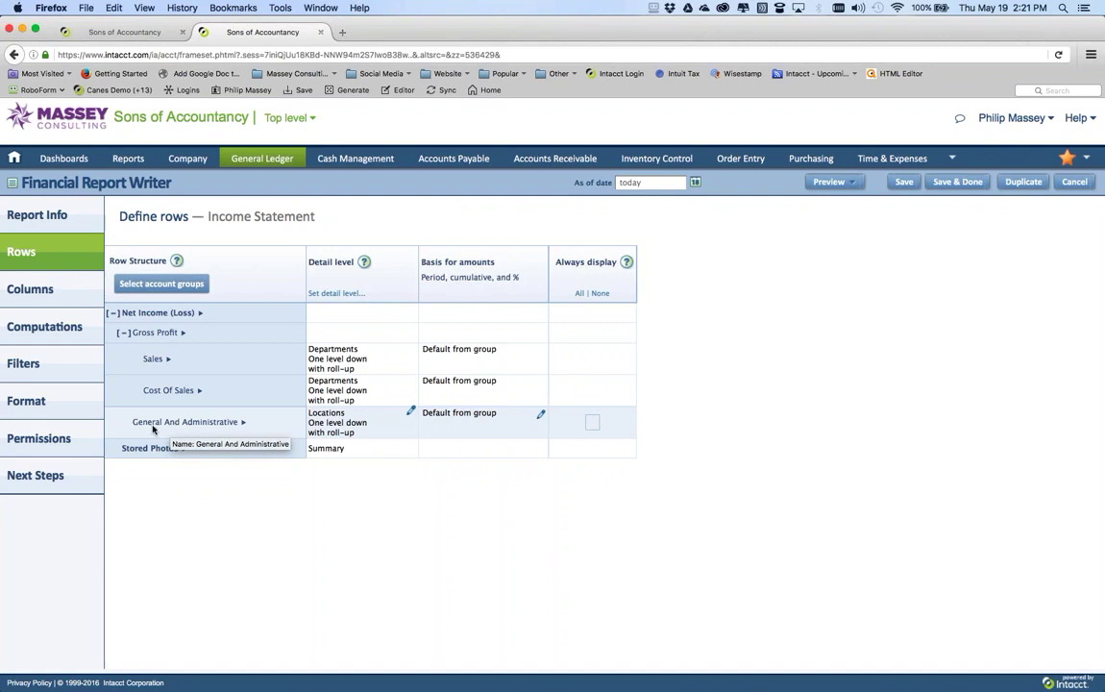
click(411, 411)
click(468, 508)
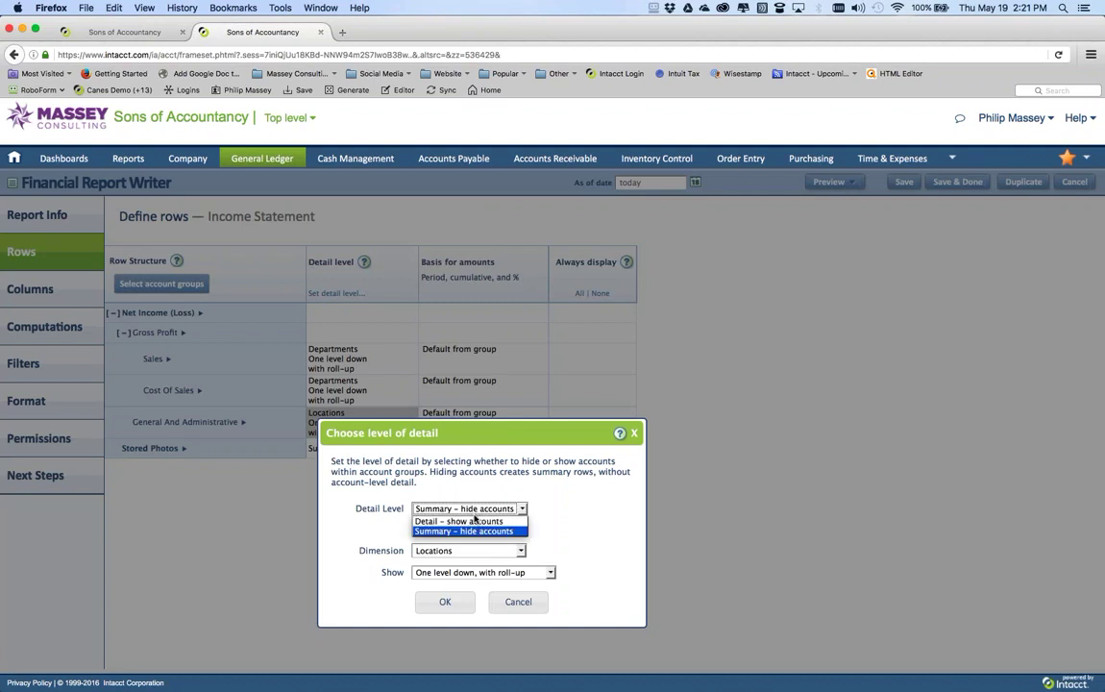
click(474, 523)
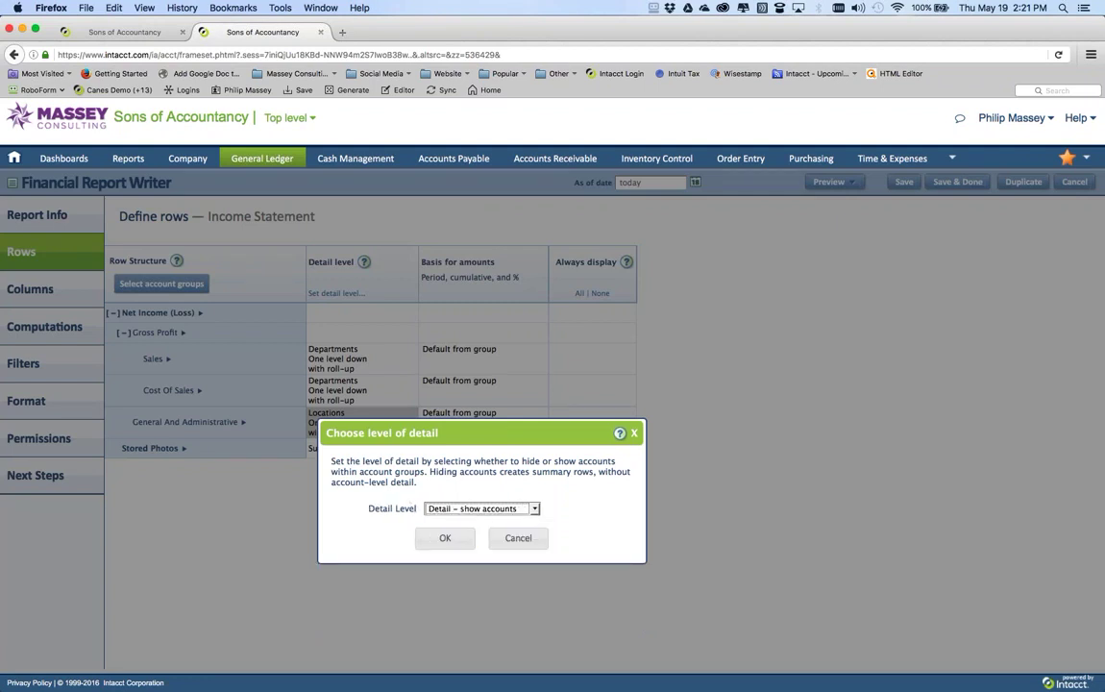
click(444, 539)
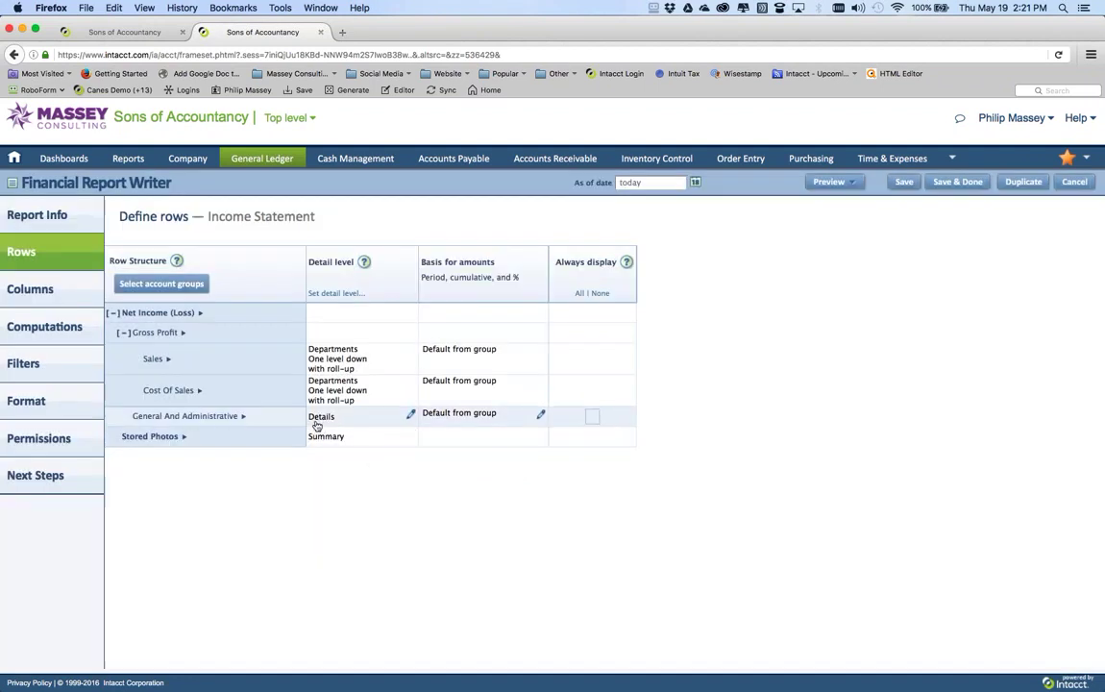
Preview the Income Statement in HTML, examine the account breakdown under General And Administrative, and return to the row definitions
click(830, 181)
click(829, 205)
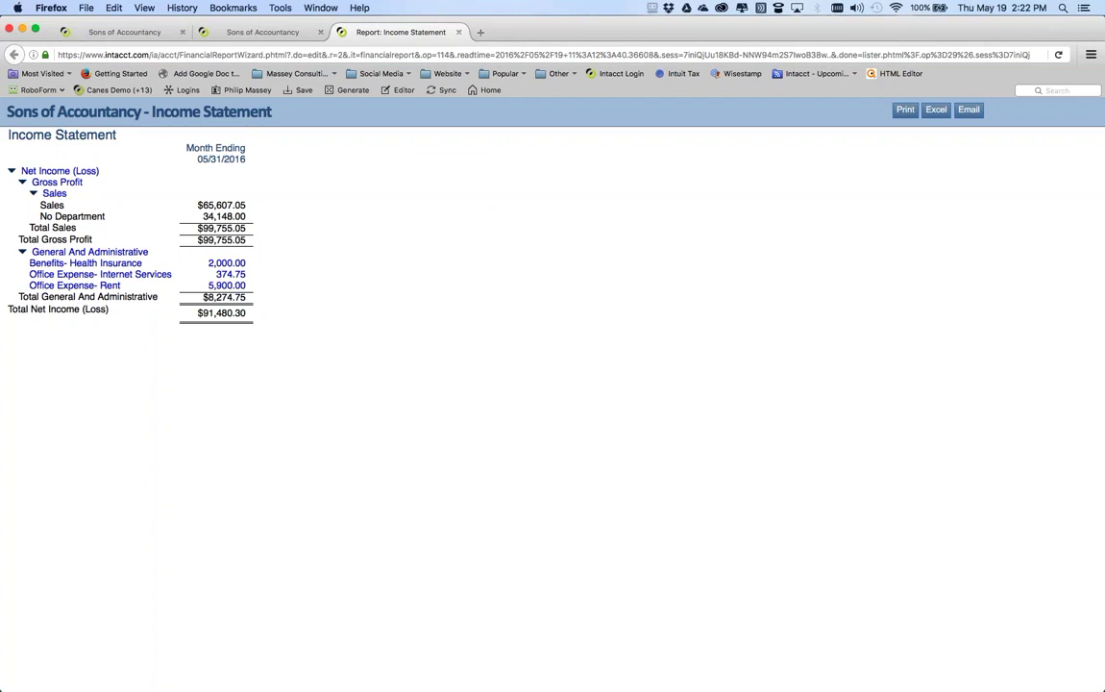
click(459, 32)
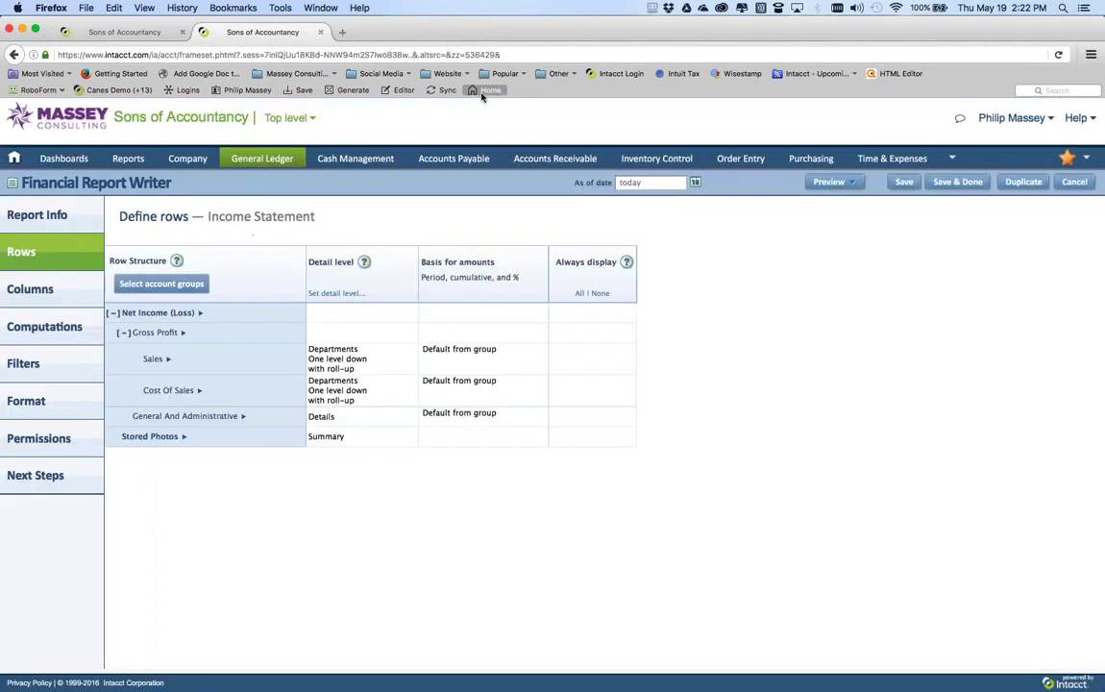
click(851, 184)
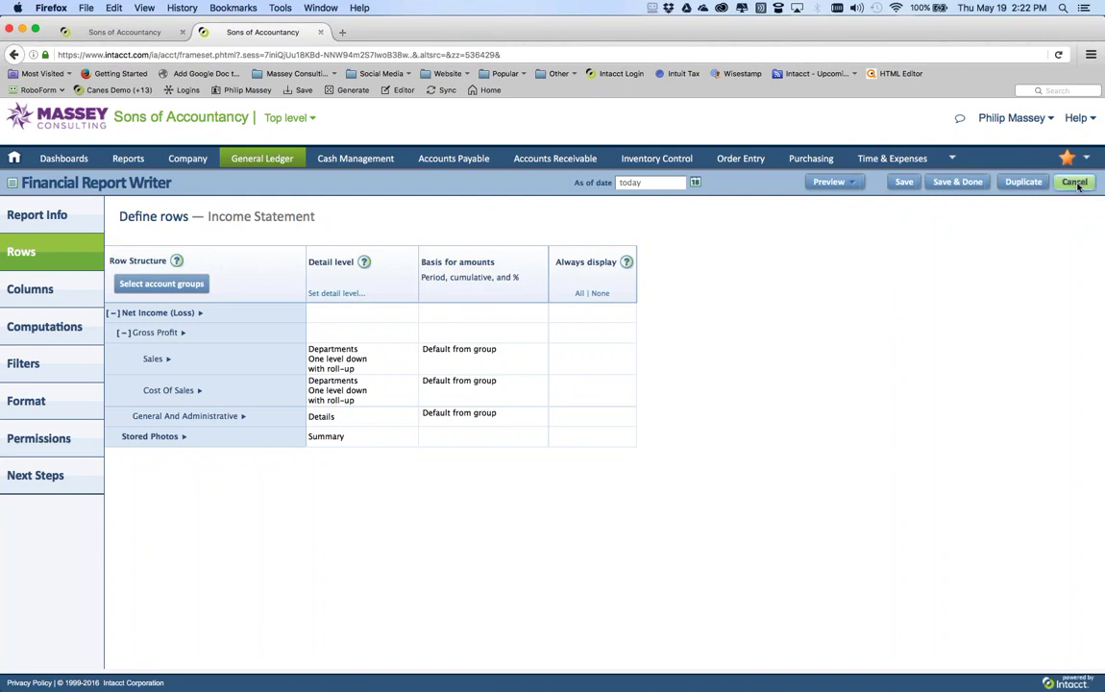
click(828, 182)
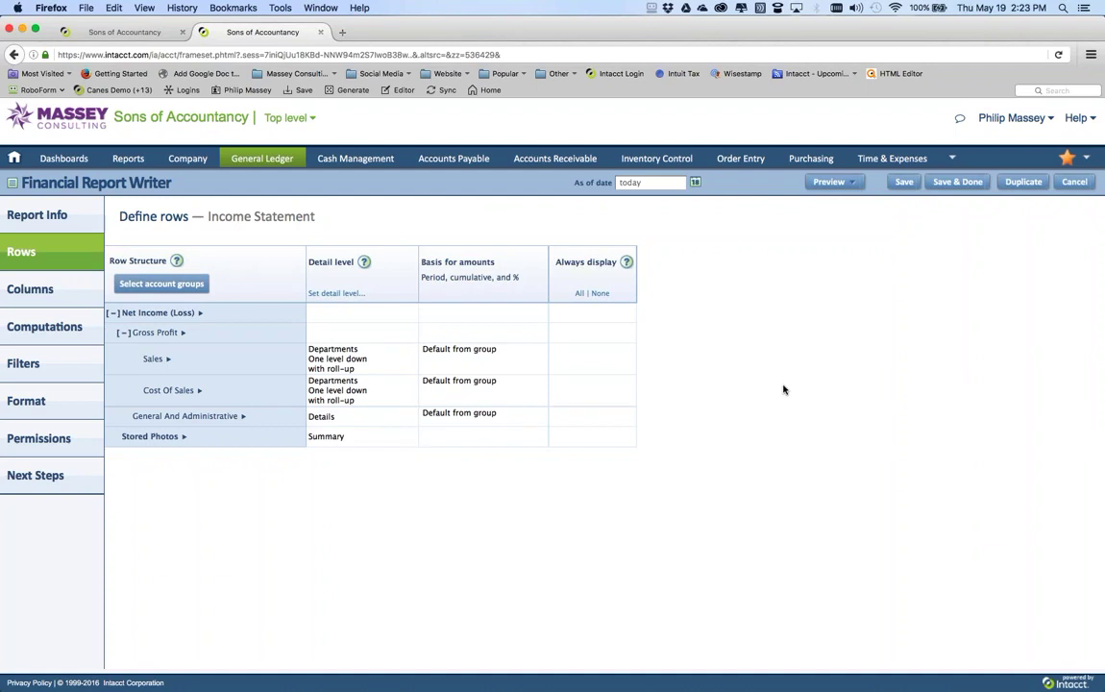
Duplicate the edited report under the name Income Statement 3
click(1022, 183)
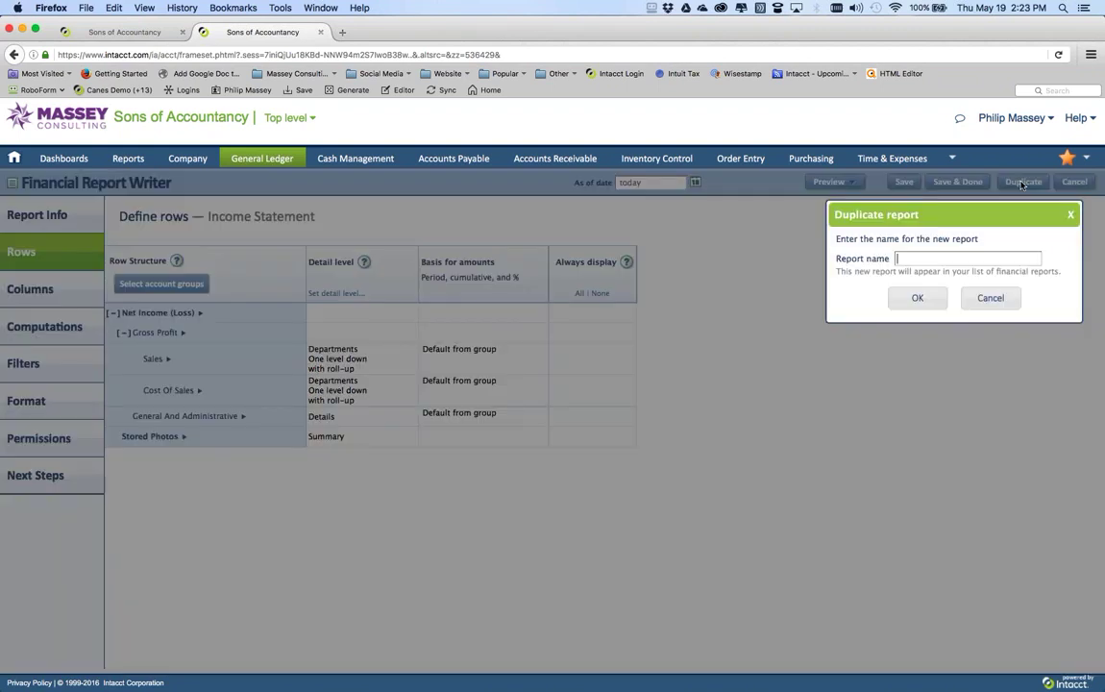
text(Income Statement)
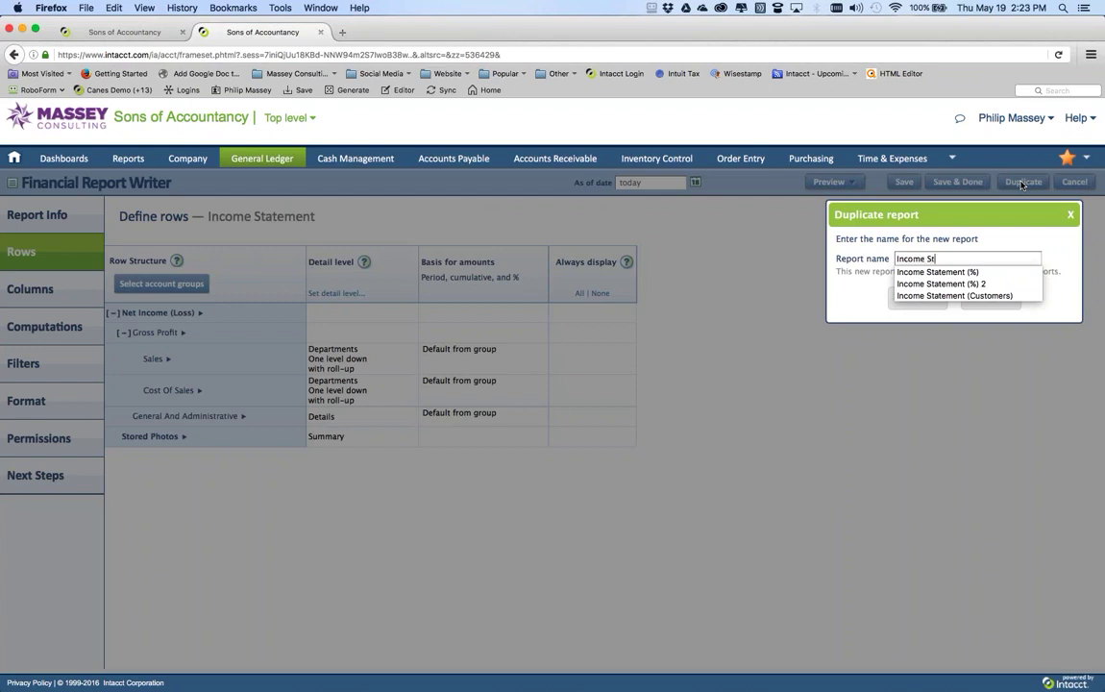
text(3)
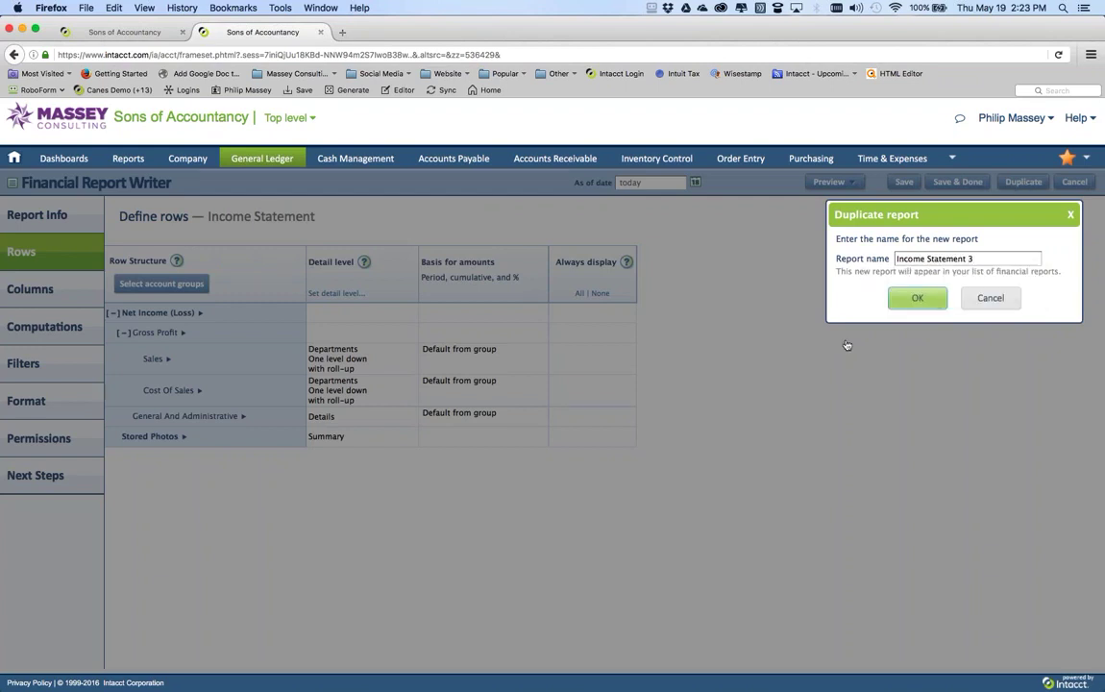
key(Return)
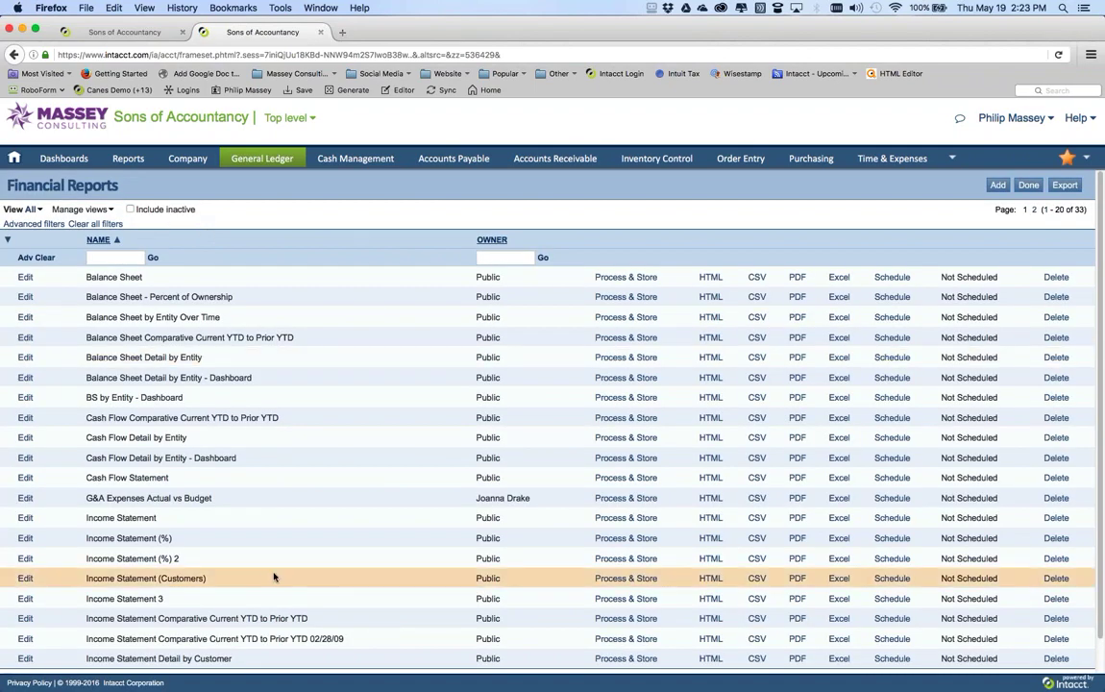
scroll(123, 567, down, 1)
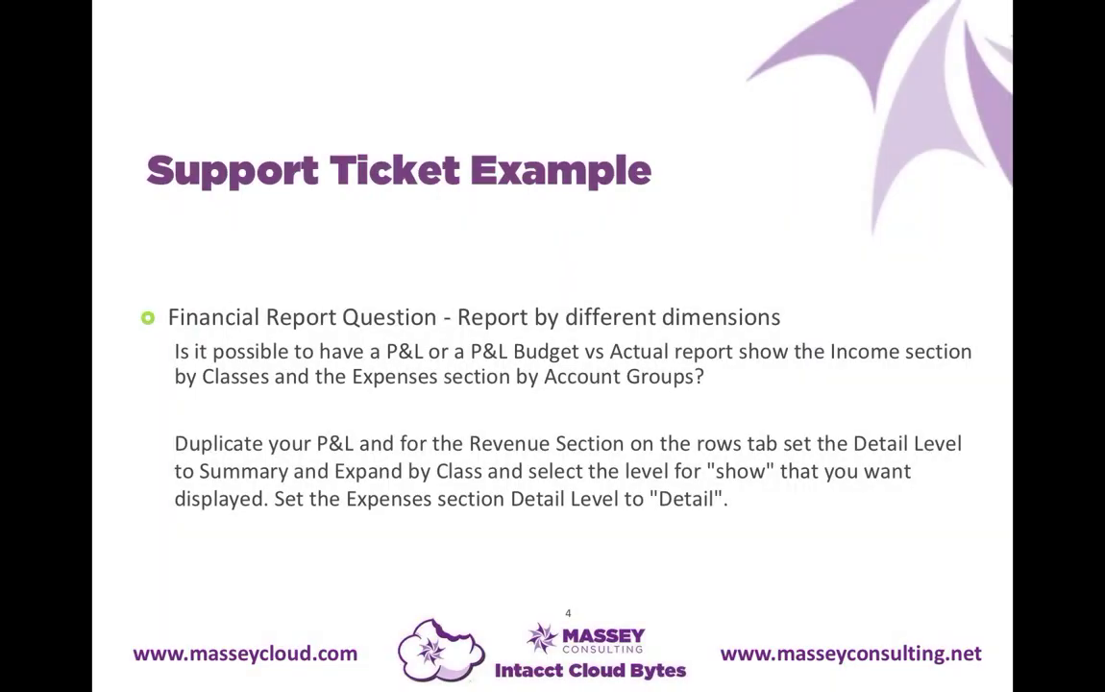
key(Right)
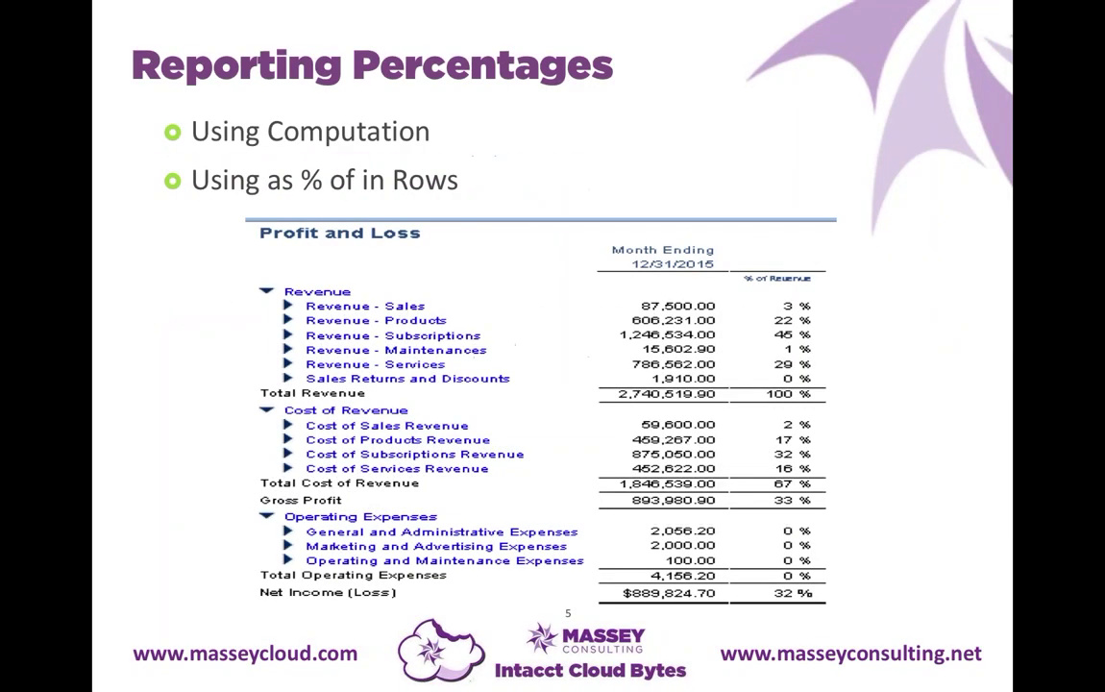
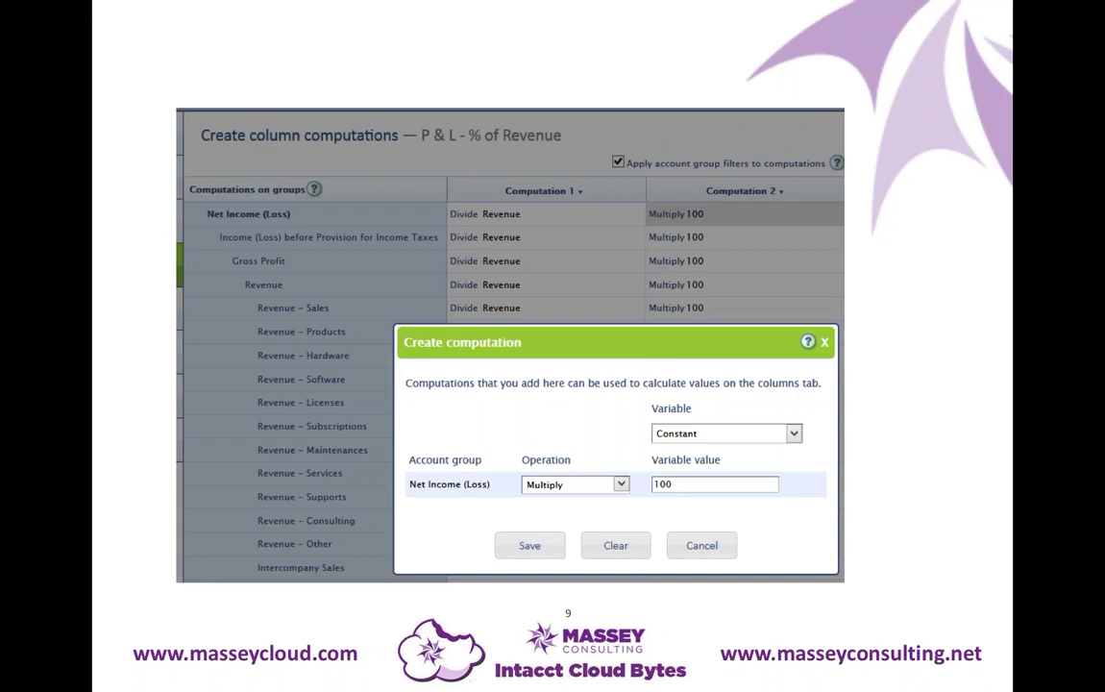
key(Right)
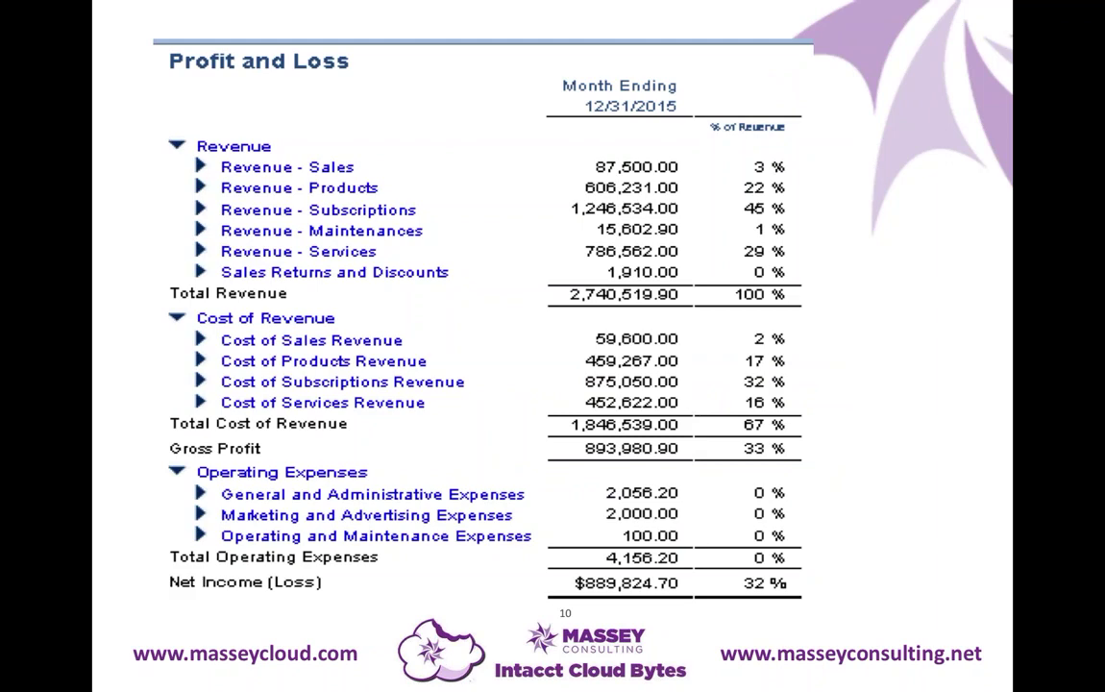
key(Right)
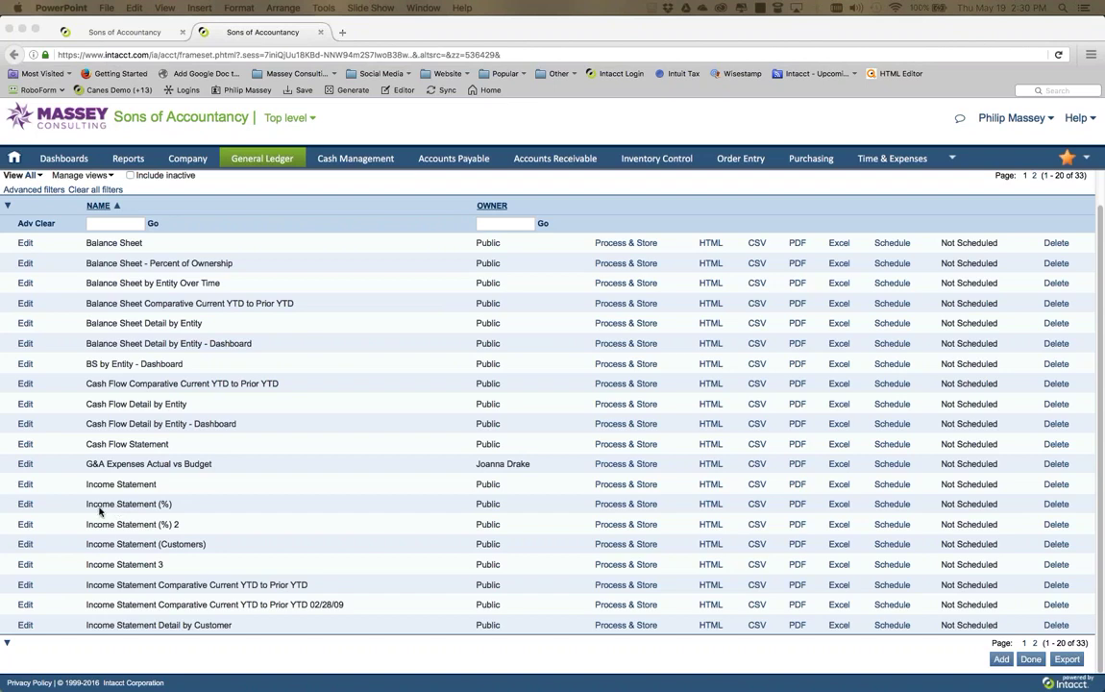
Open the Income Statement (%) report for editing and review the basis for amounts of its Sales and Cost Of Sales rows
click(25, 507)
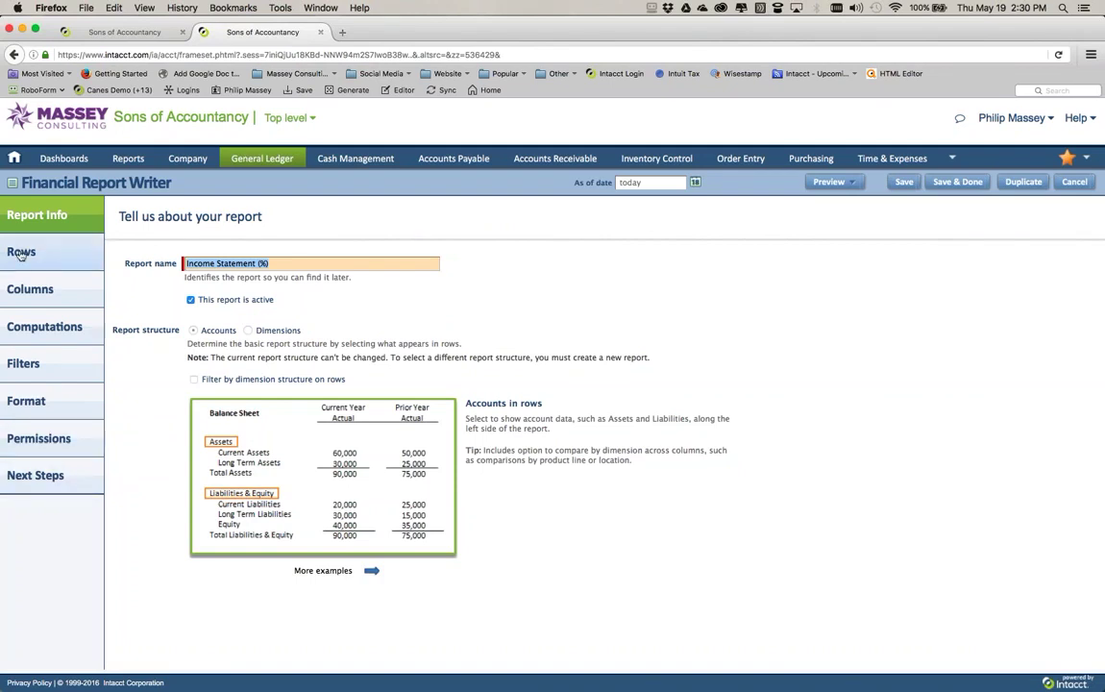
click(21, 253)
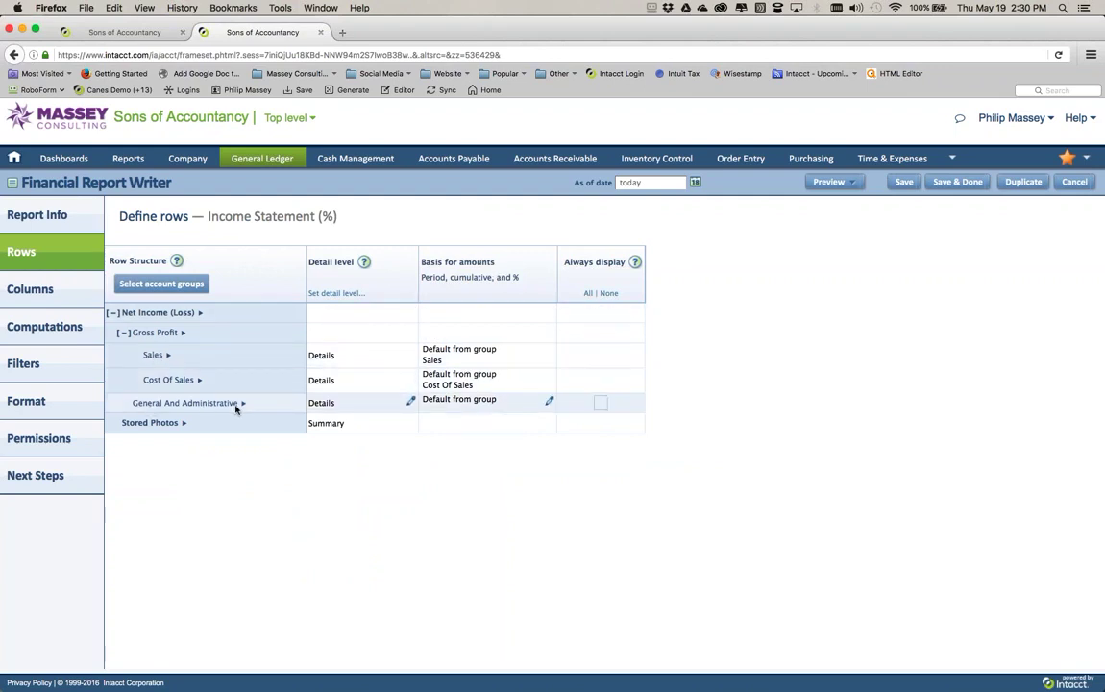
click(515, 357)
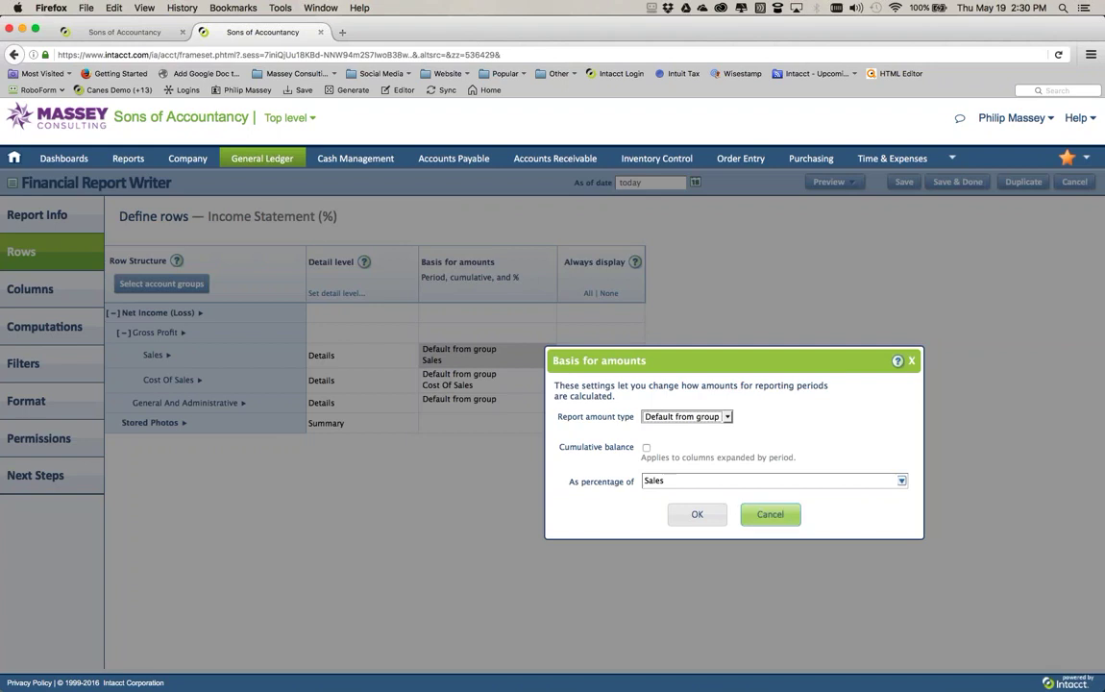
click(762, 516)
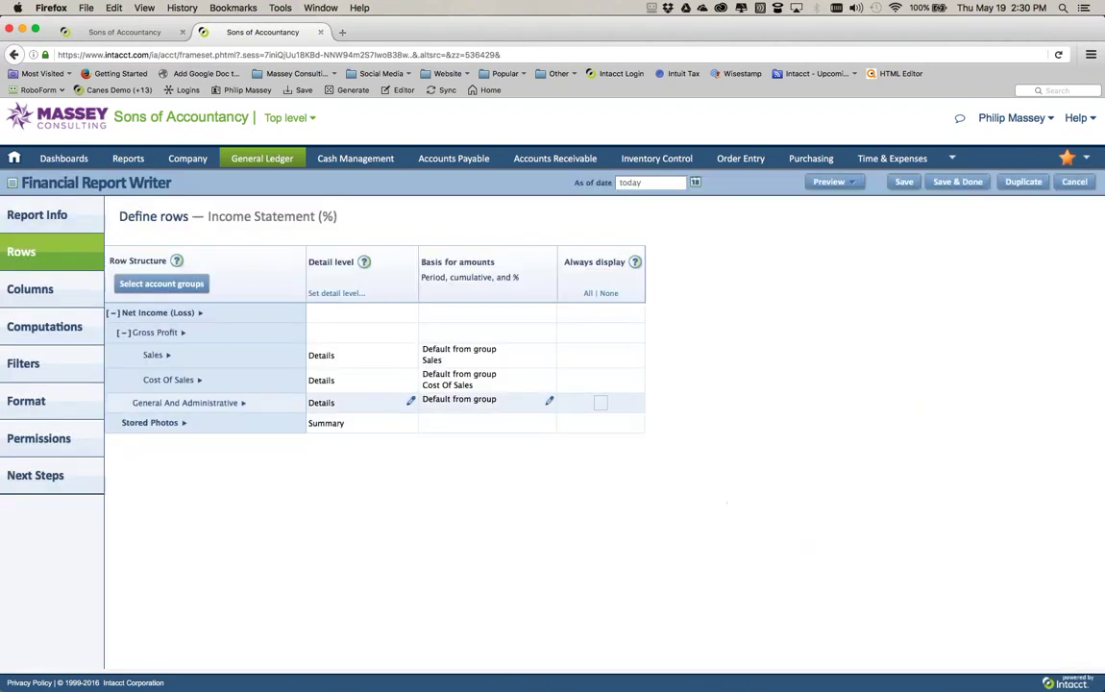
click(513, 382)
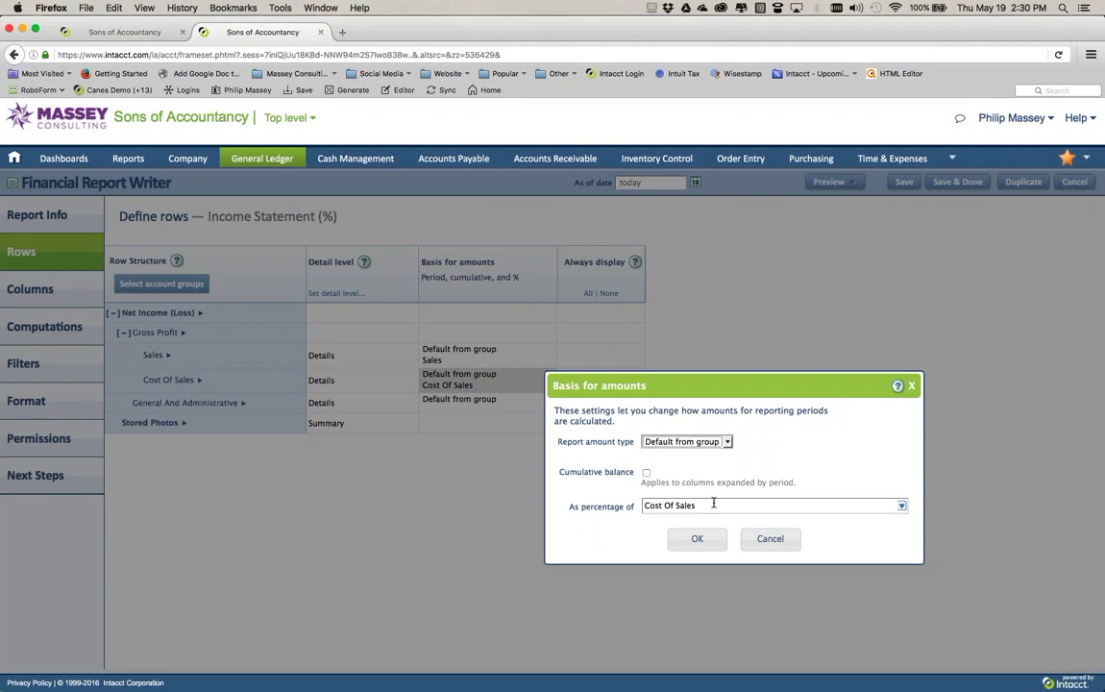
click(696, 538)
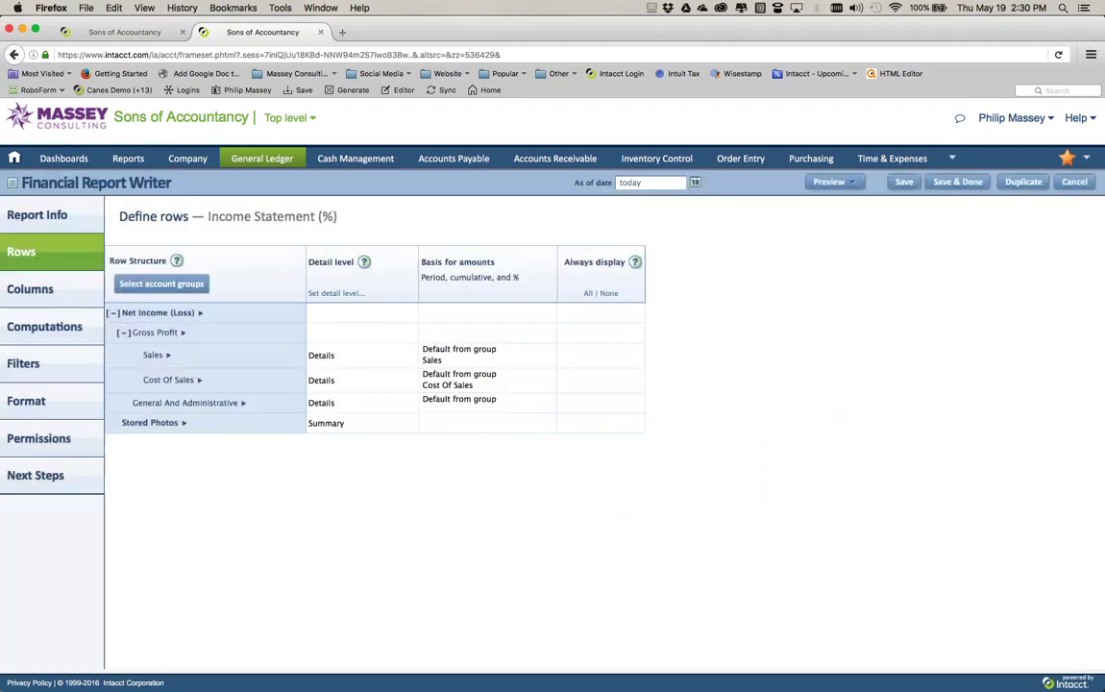
Examine the settings of the Percent on actual column and return to the row definitions
click(56, 293)
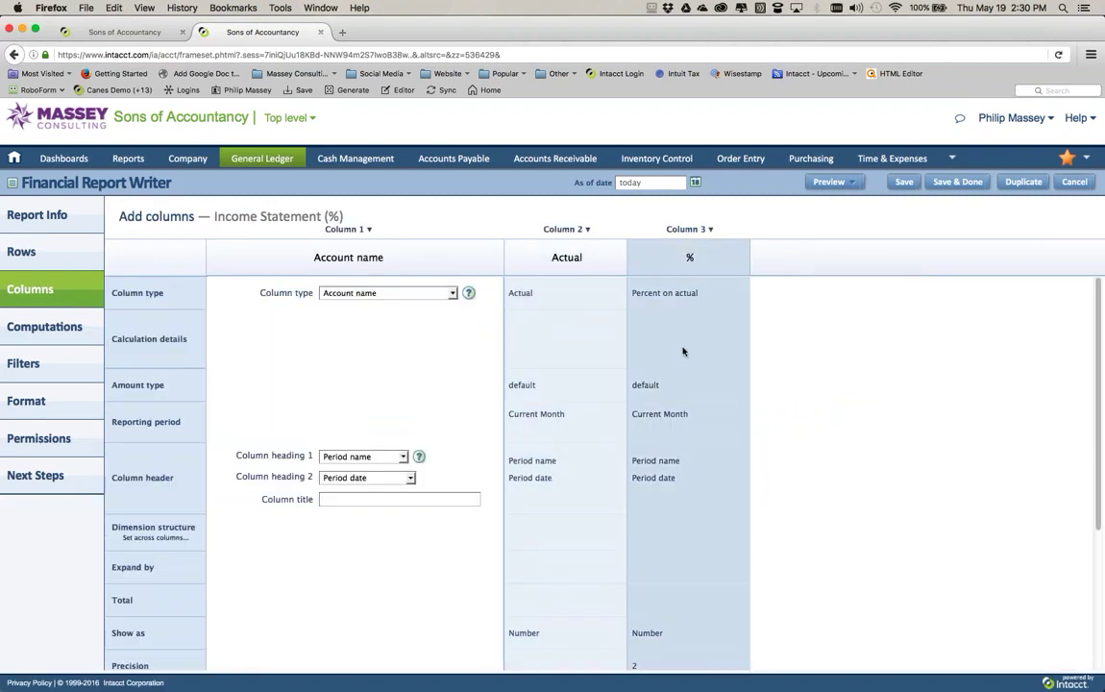
click(680, 310)
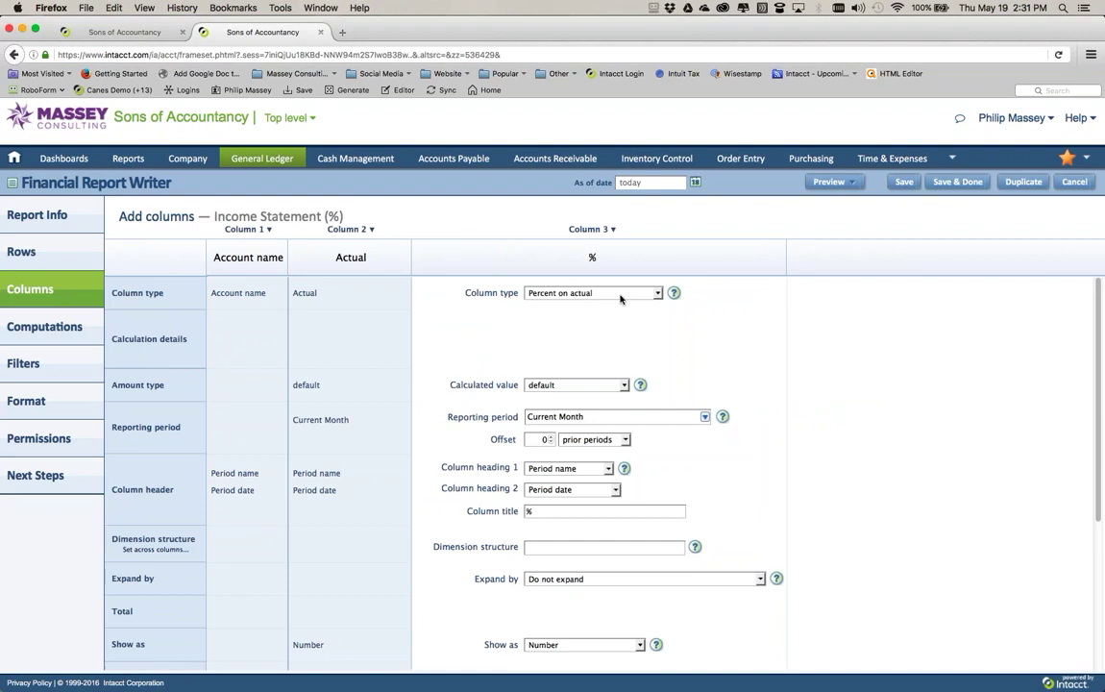
scroll(626, 447, down, 2)
scroll(633, 450, down, 1)
scroll(632, 450, up, 3)
click(58, 234)
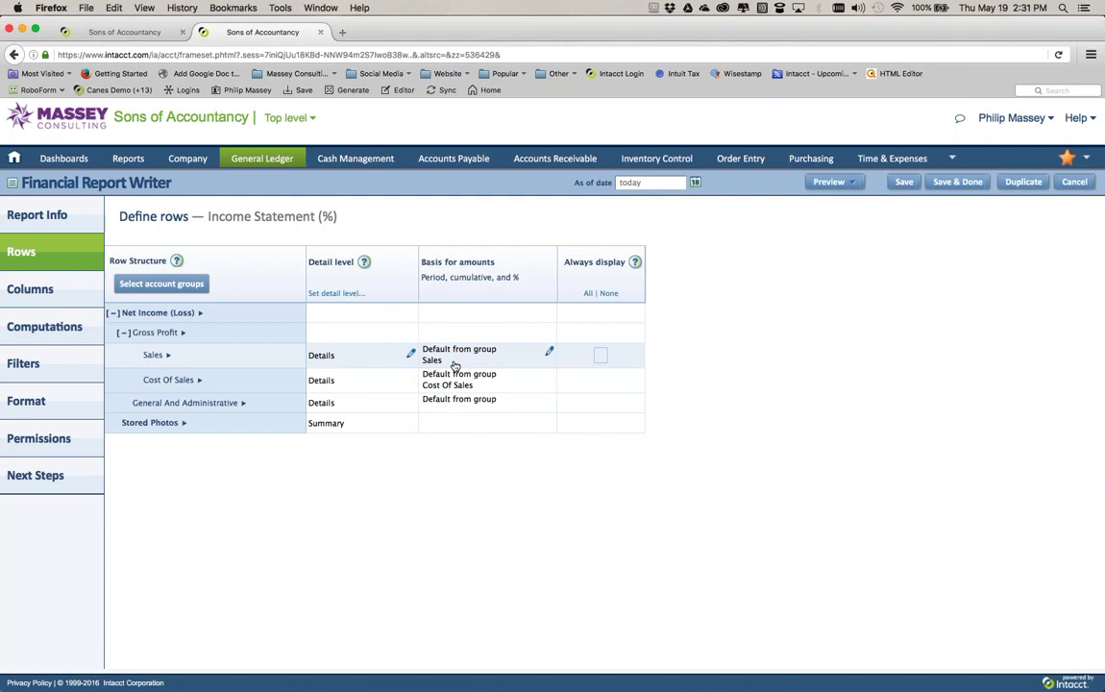
Preview the Income Statement (%) report in HTML, examine its percentage column, and close the preview
click(850, 183)
click(834, 205)
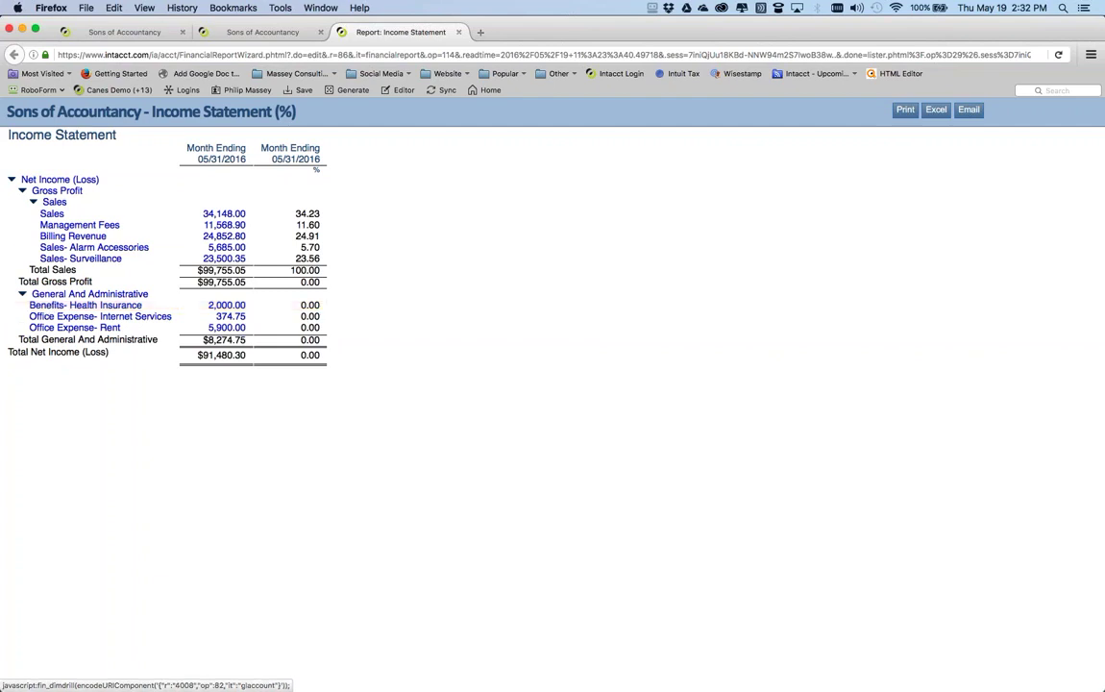
click(460, 33)
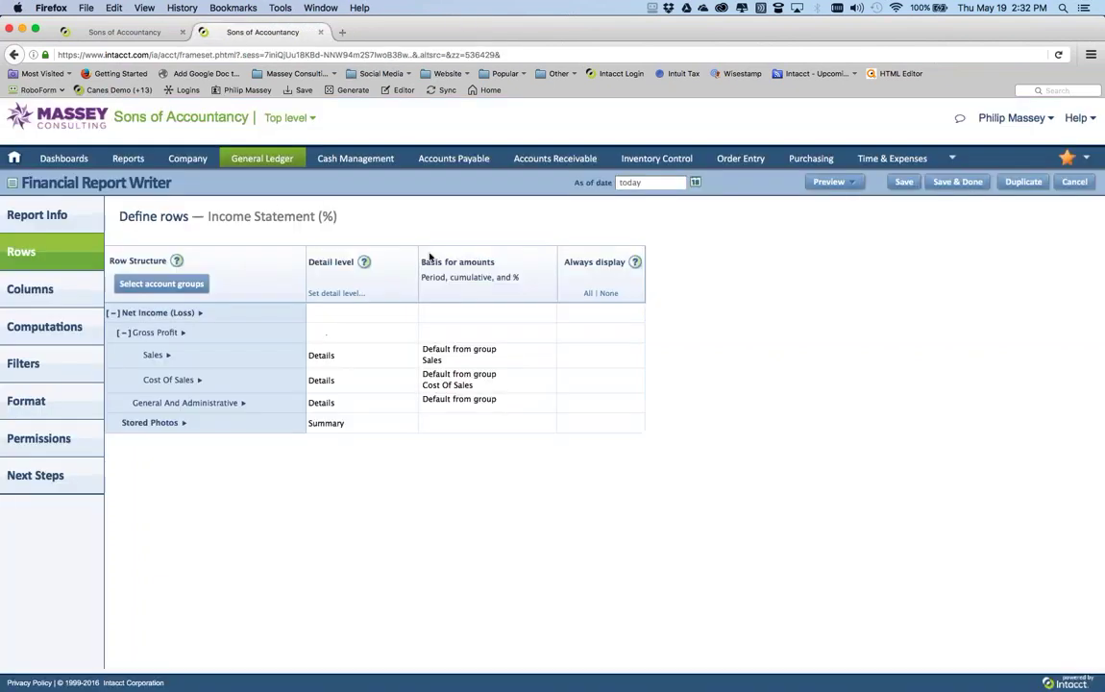
Calculate the General And Administrative row as a percentage of the General And Administrative account group and preview the report in HTML
click(515, 402)
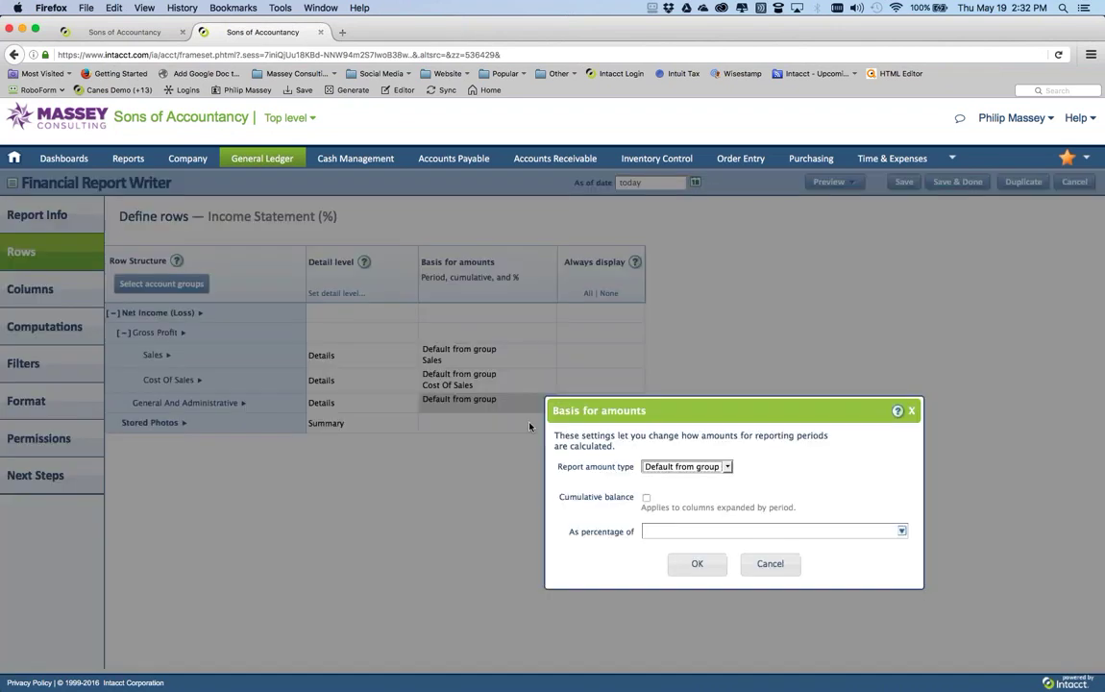
click(902, 531)
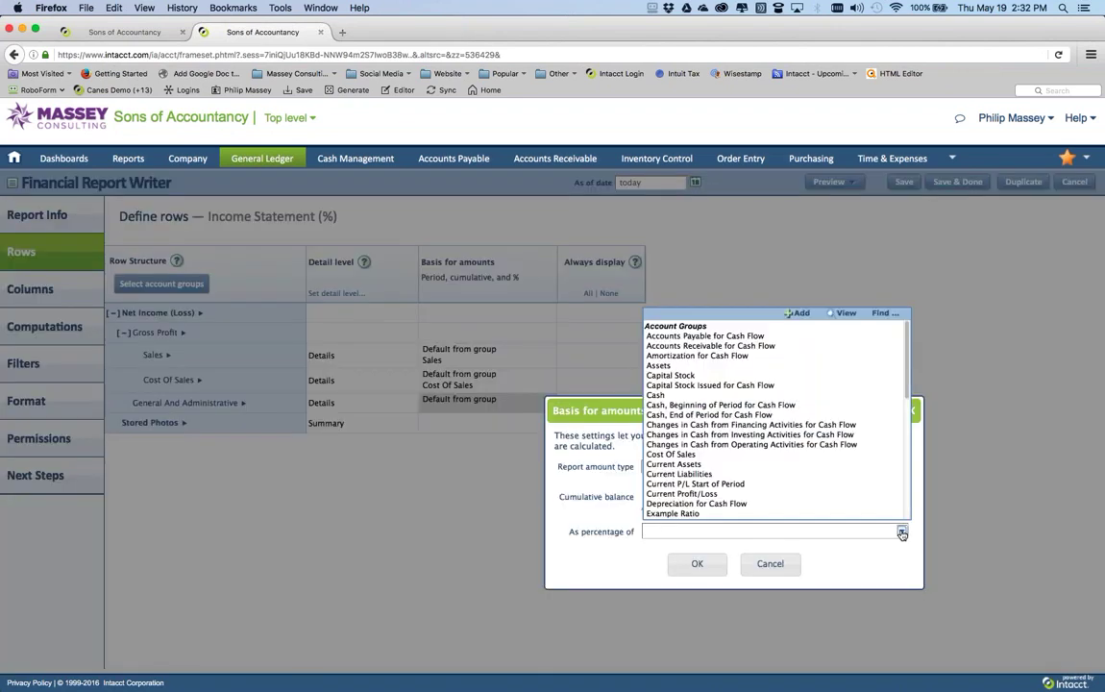
scroll(905, 419, down, 3)
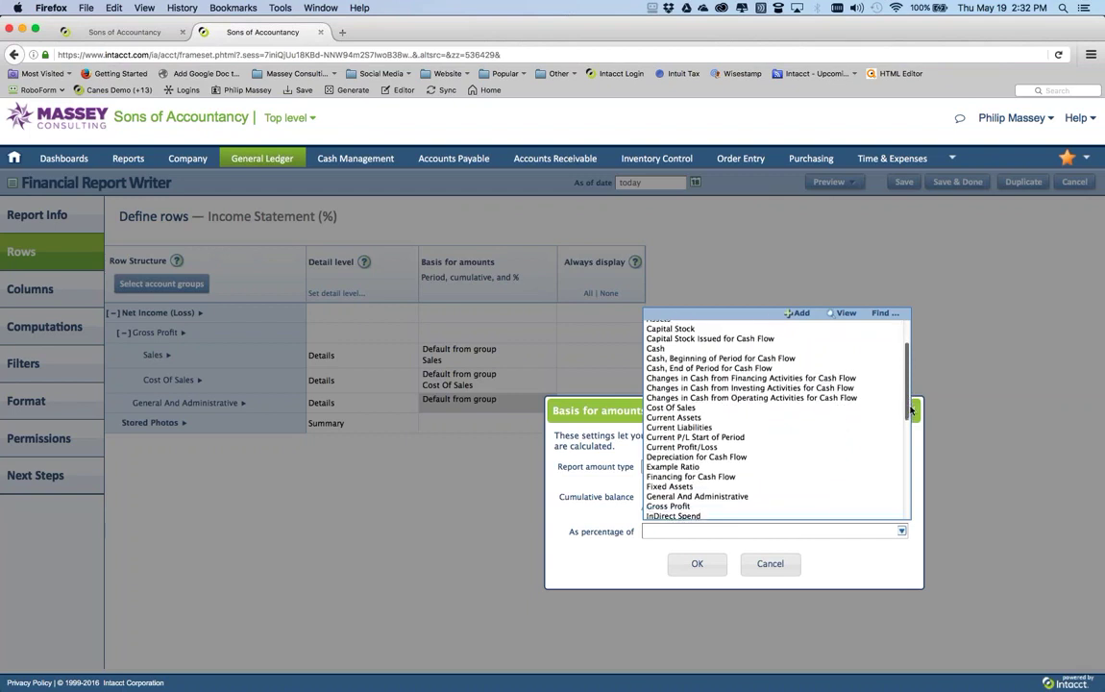
scroll(912, 419, down, 1)
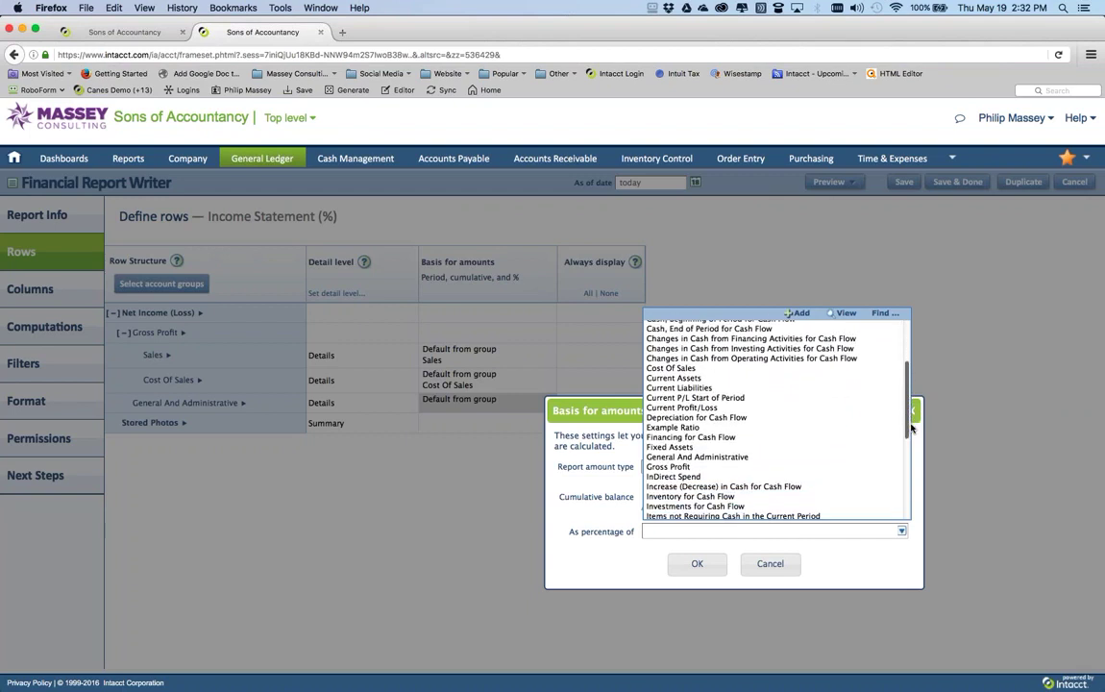
click(751, 458)
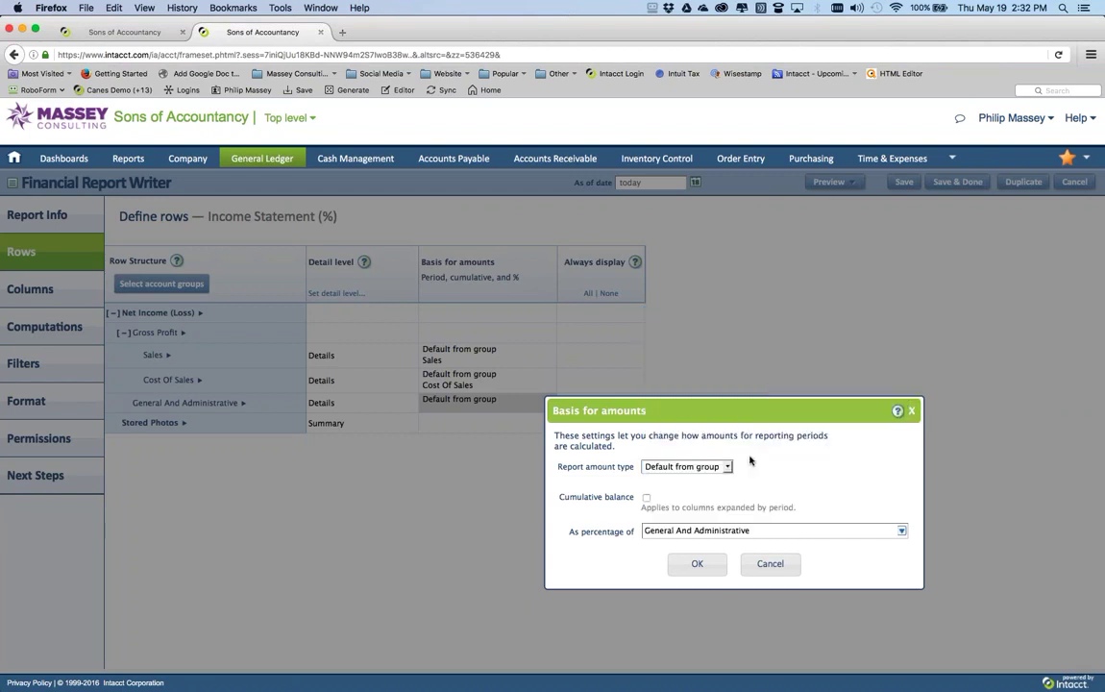
click(700, 566)
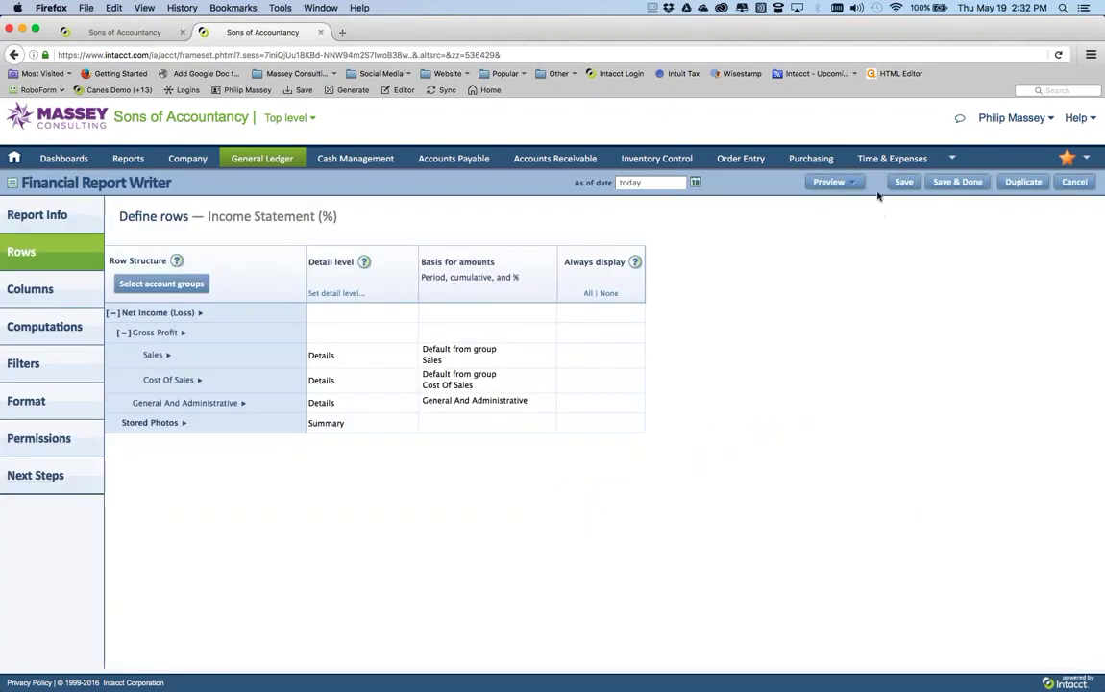
click(828, 181)
click(839, 205)
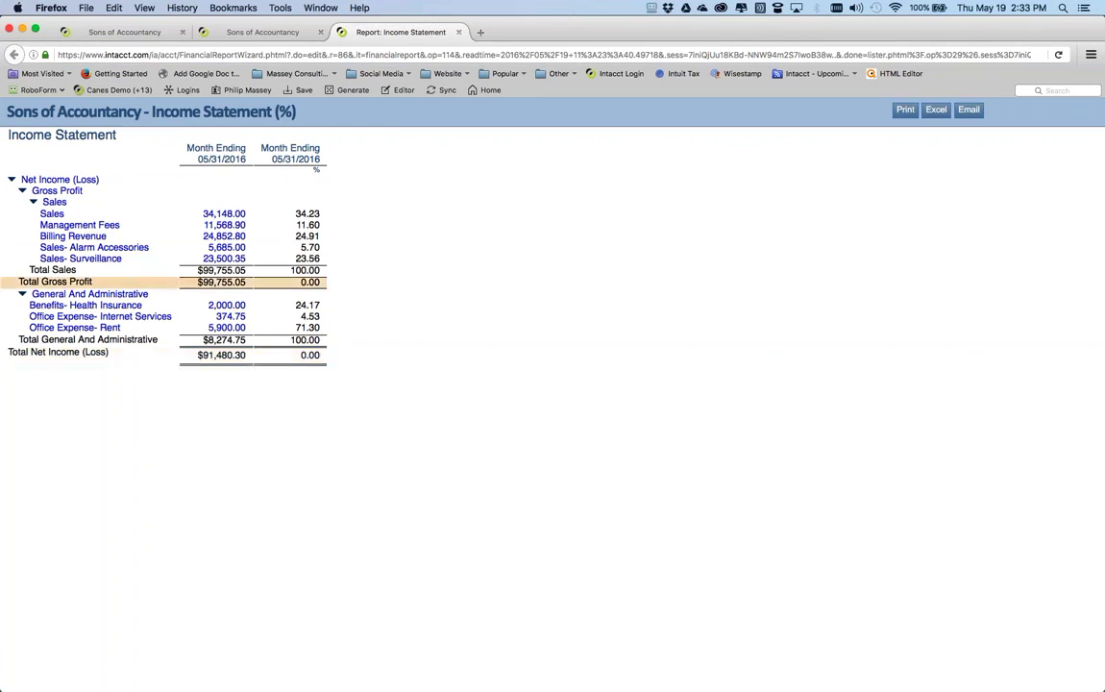
Close the preview, leave Income Statement (%) without saving, and open the row definitions of Income Statement (%) 2
click(458, 33)
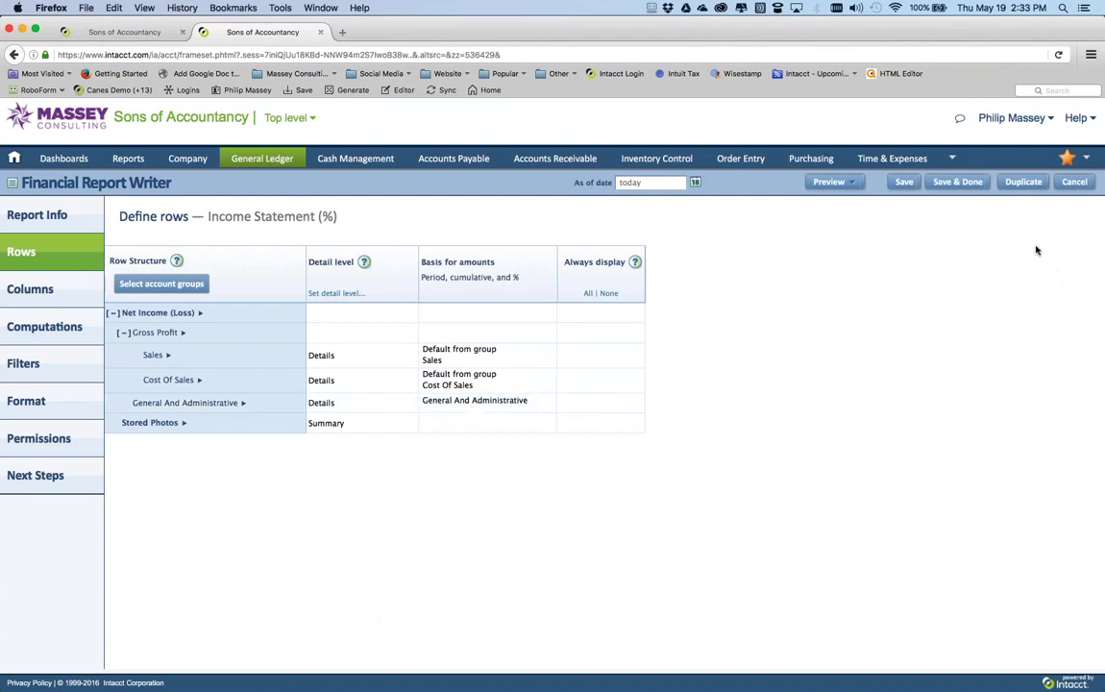
click(1075, 183)
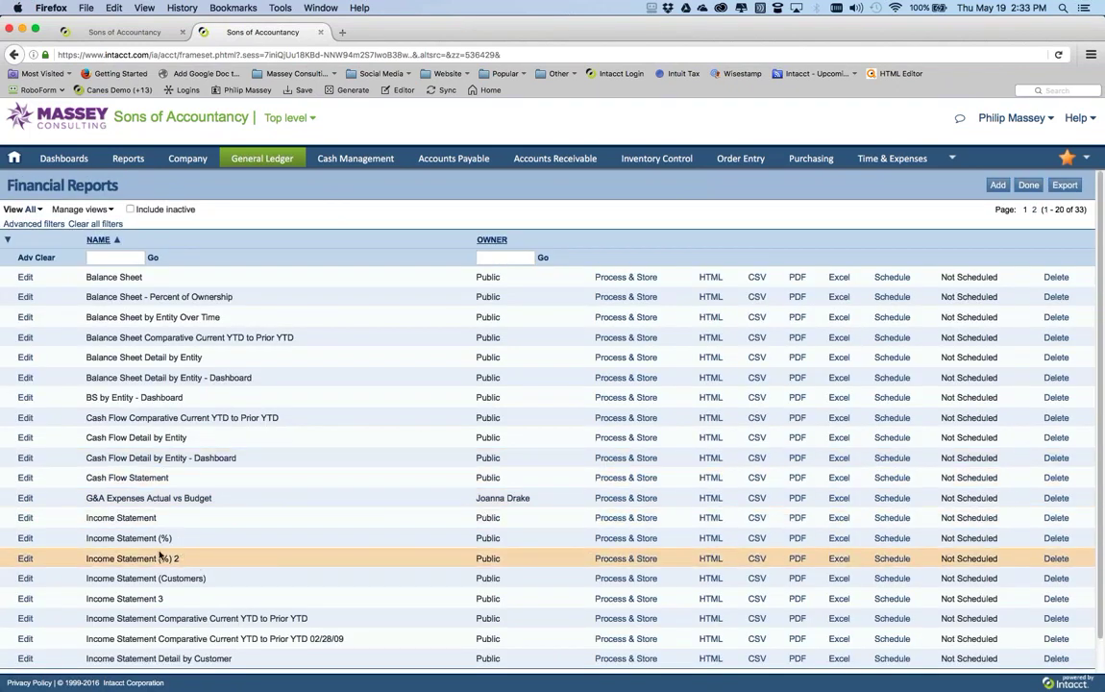
click(26, 560)
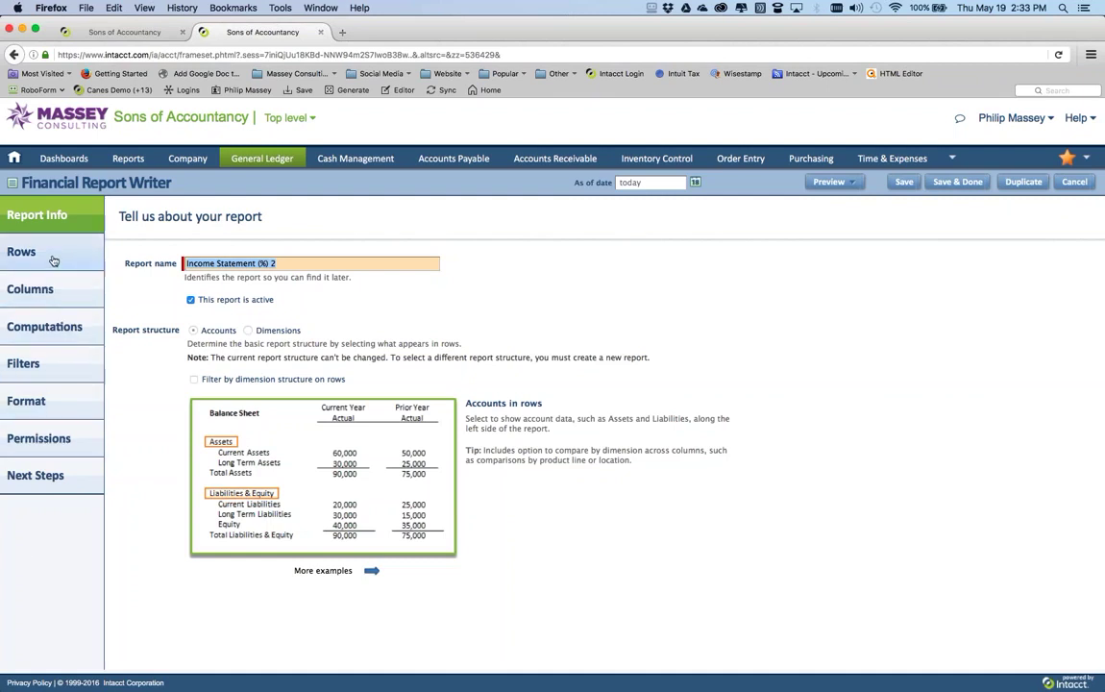
click(54, 260)
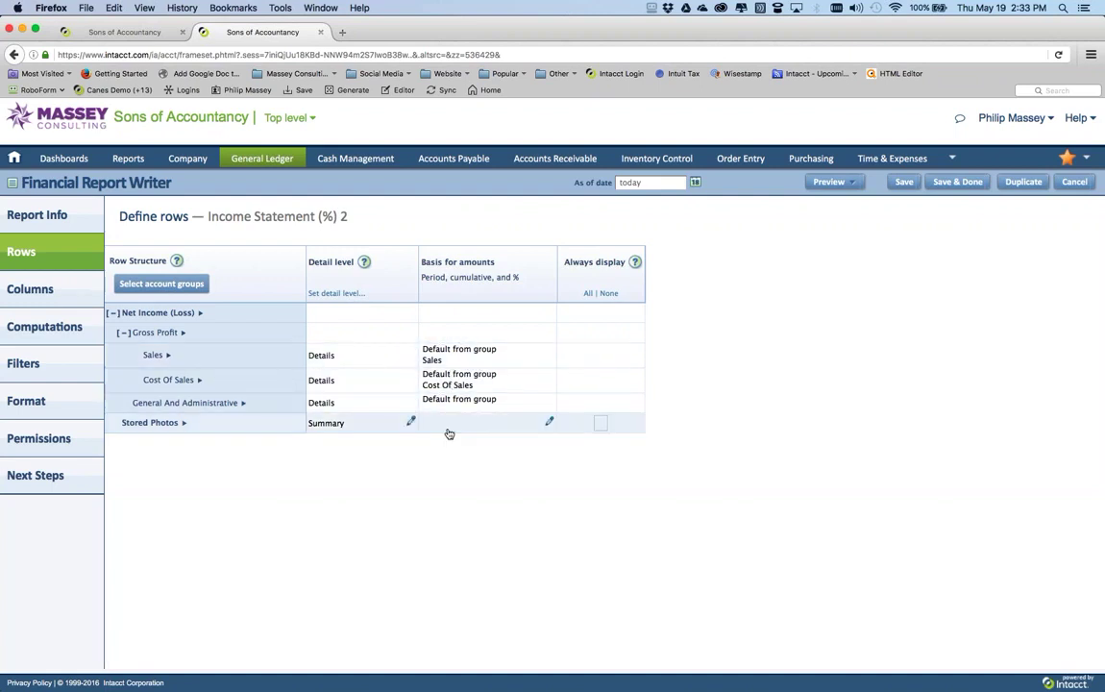
Examine the calculation settings of the Comp on Actual column and the Net Income (Loss) entry of Computation 1
click(54, 298)
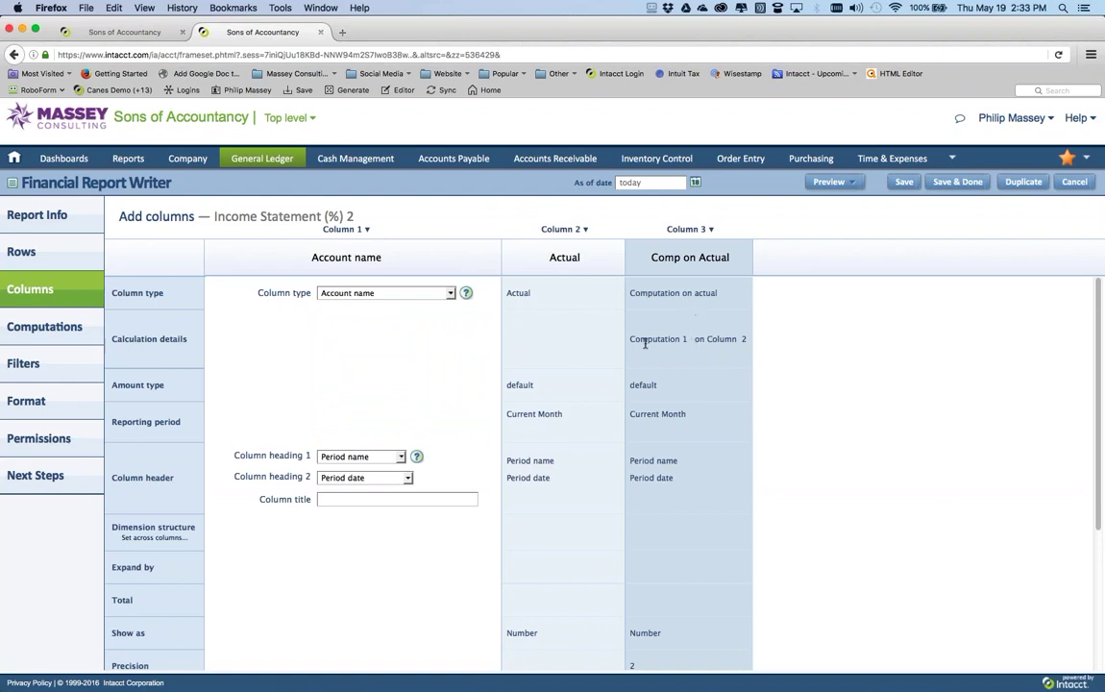
click(718, 342)
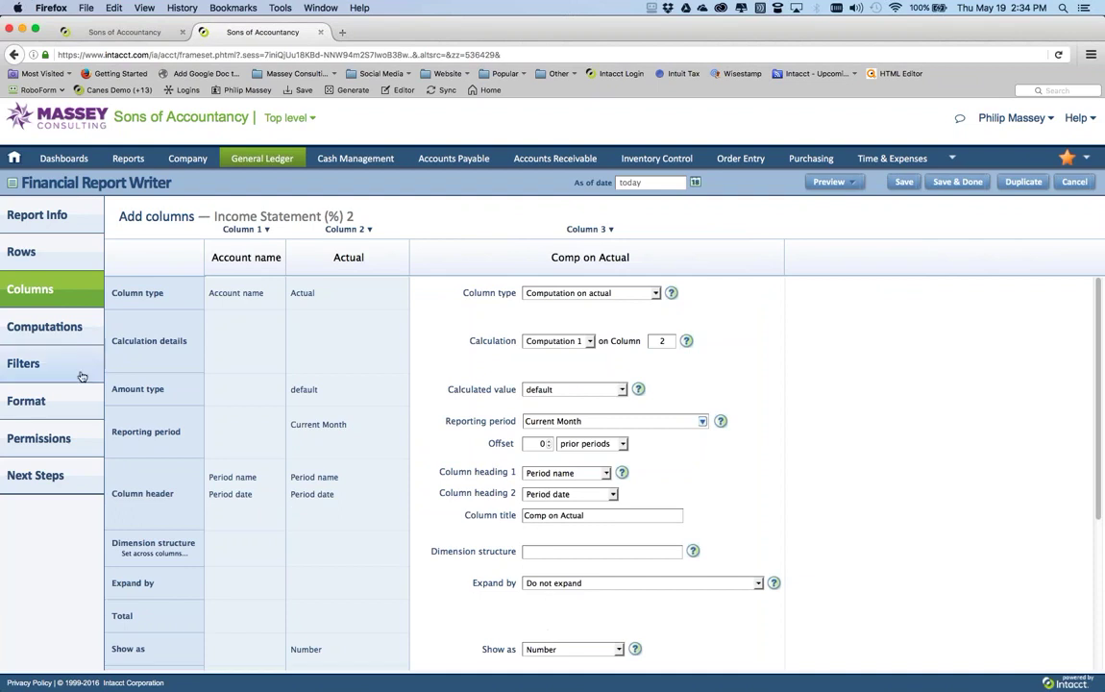
click(48, 333)
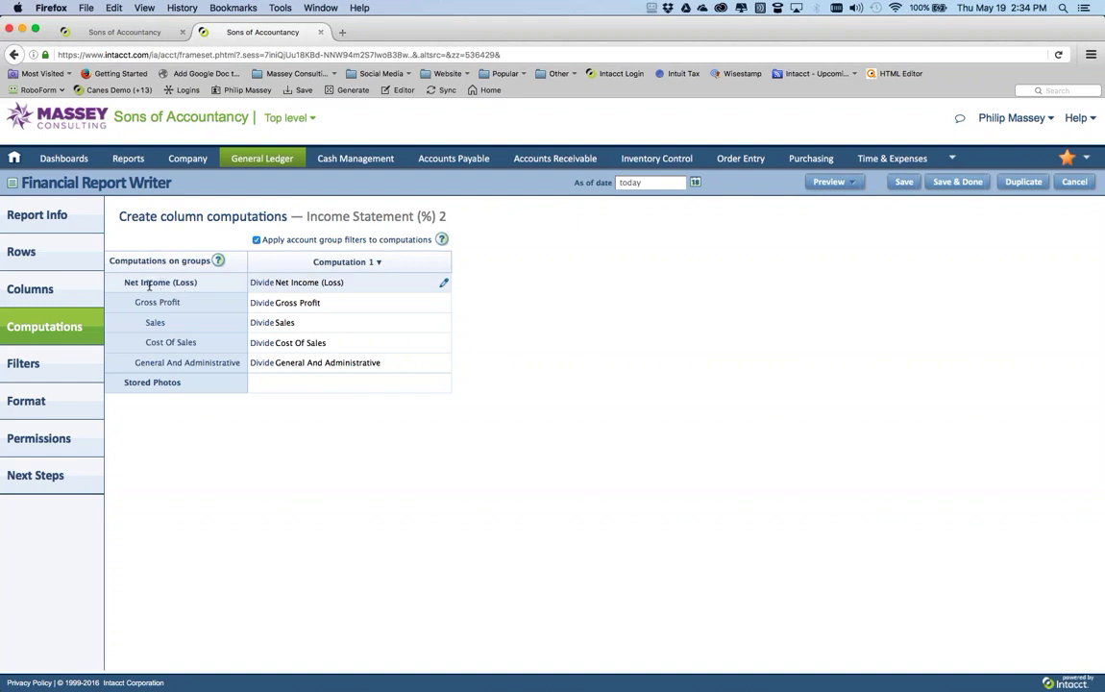
click(355, 284)
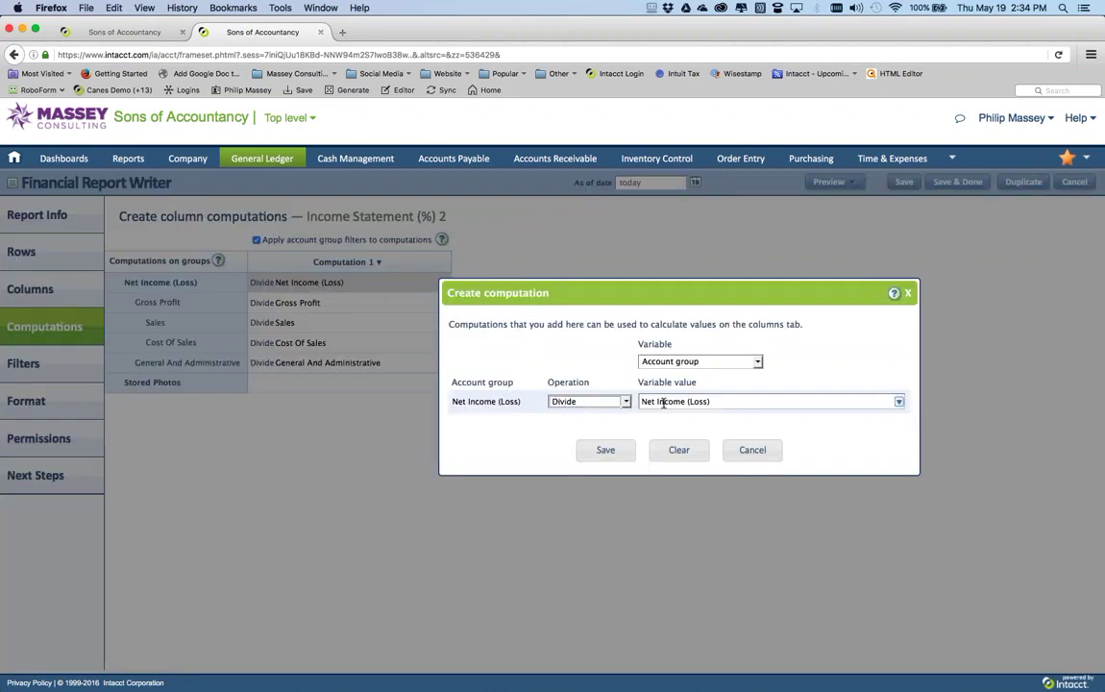
click(753, 450)
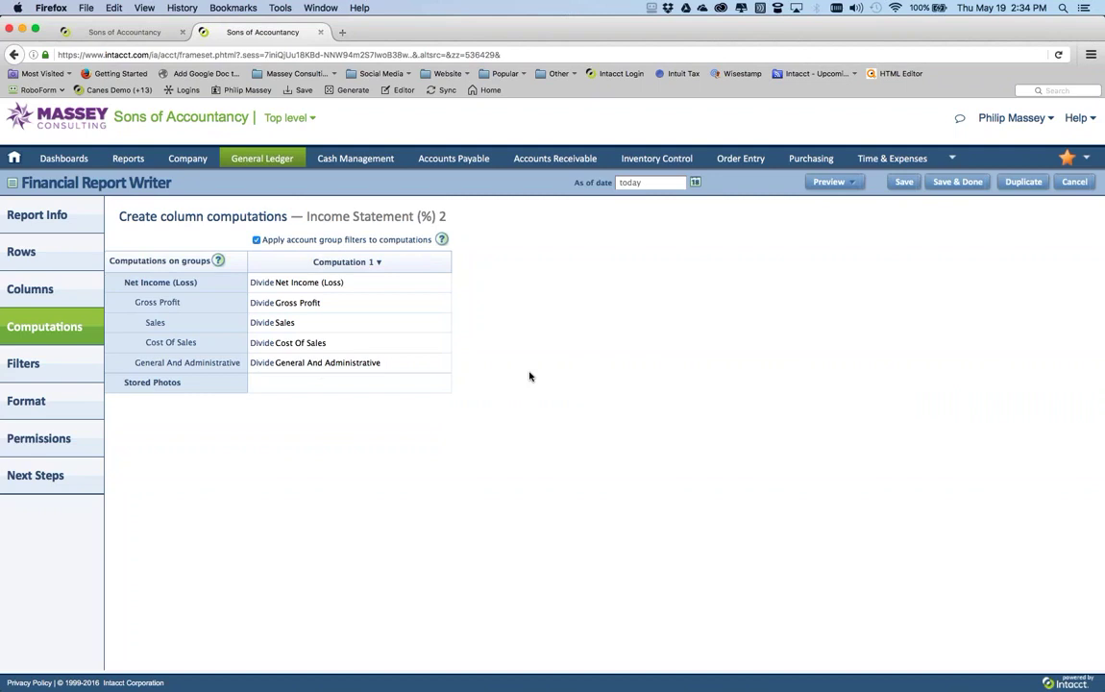
Preview the Income Statement (%) 2 report in HTML, examine its Comp on Actual column, and close the preview
click(831, 181)
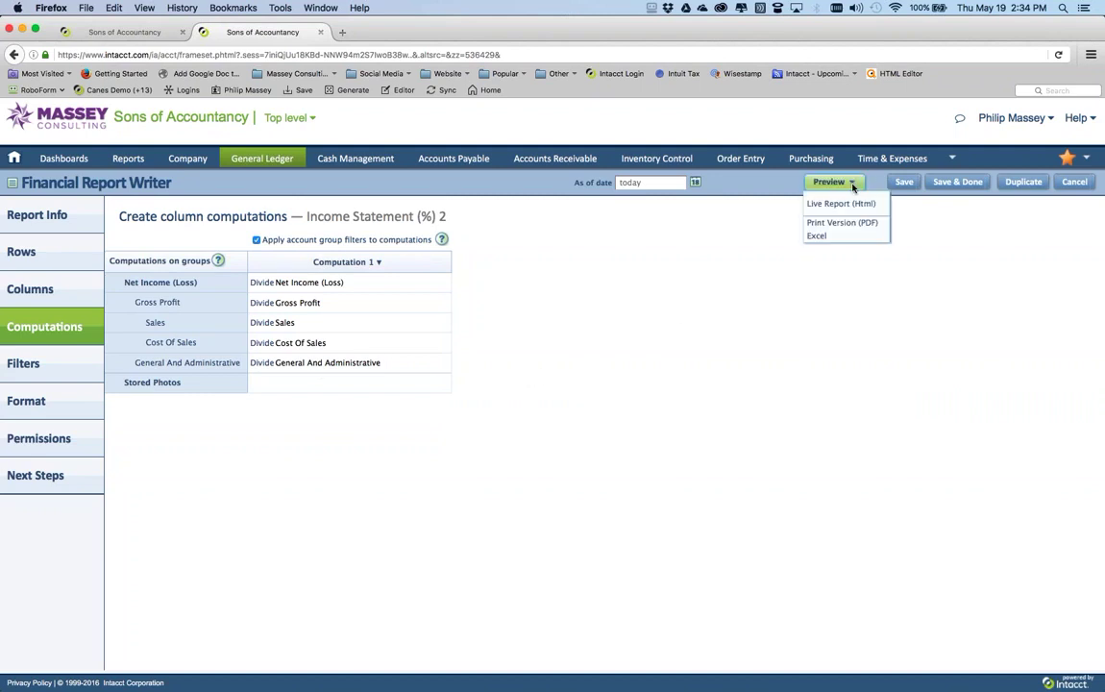
click(841, 204)
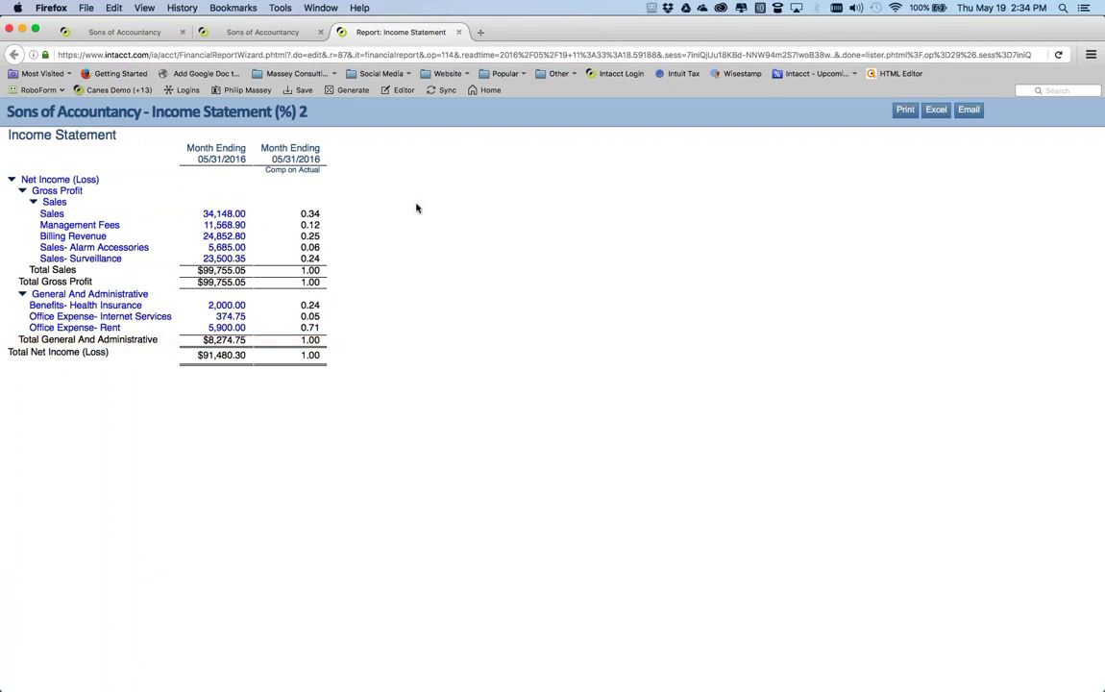
click(458, 32)
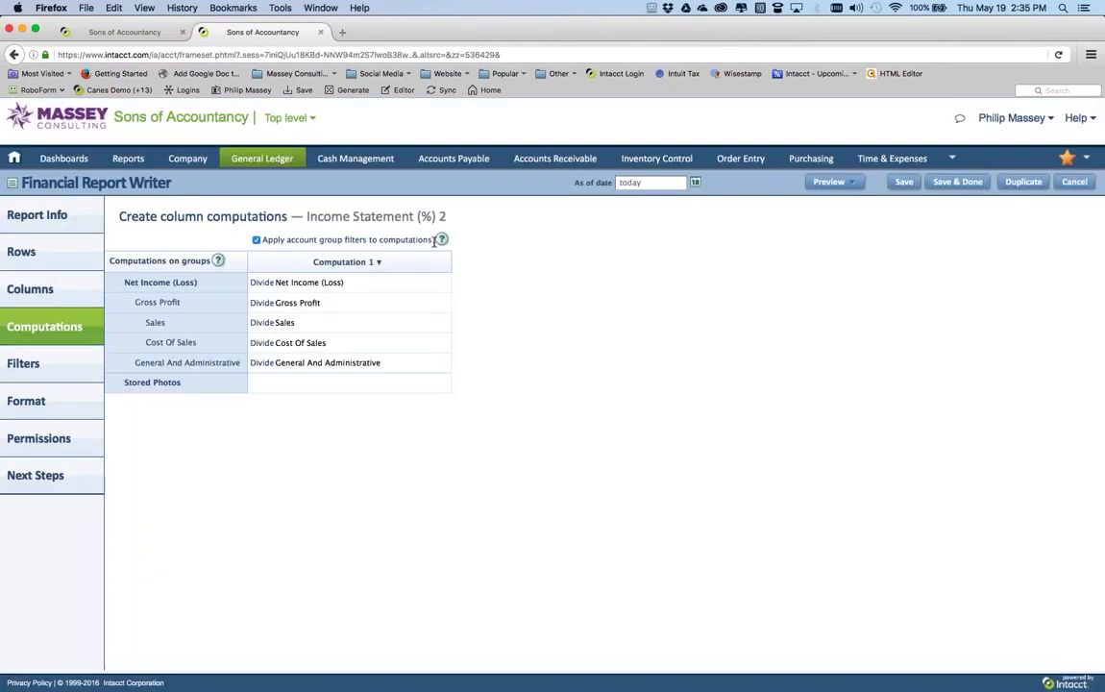
Add a second computation after Computation 1 and choose Multiply as its operation for Net Income (Loss)
click(381, 262)
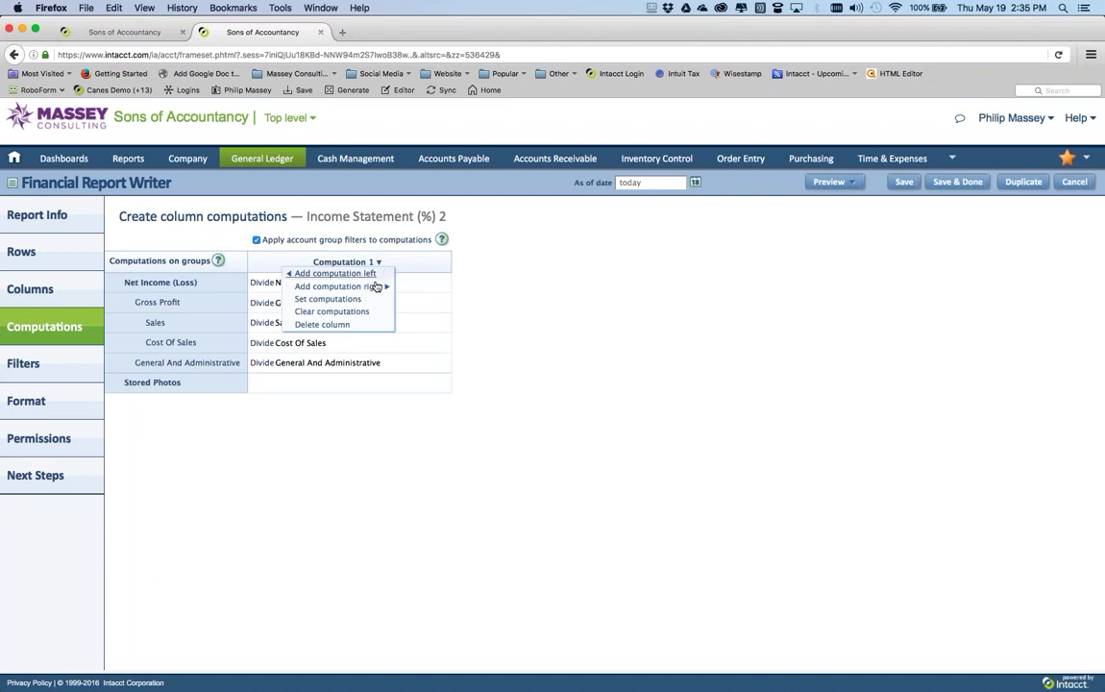
click(370, 287)
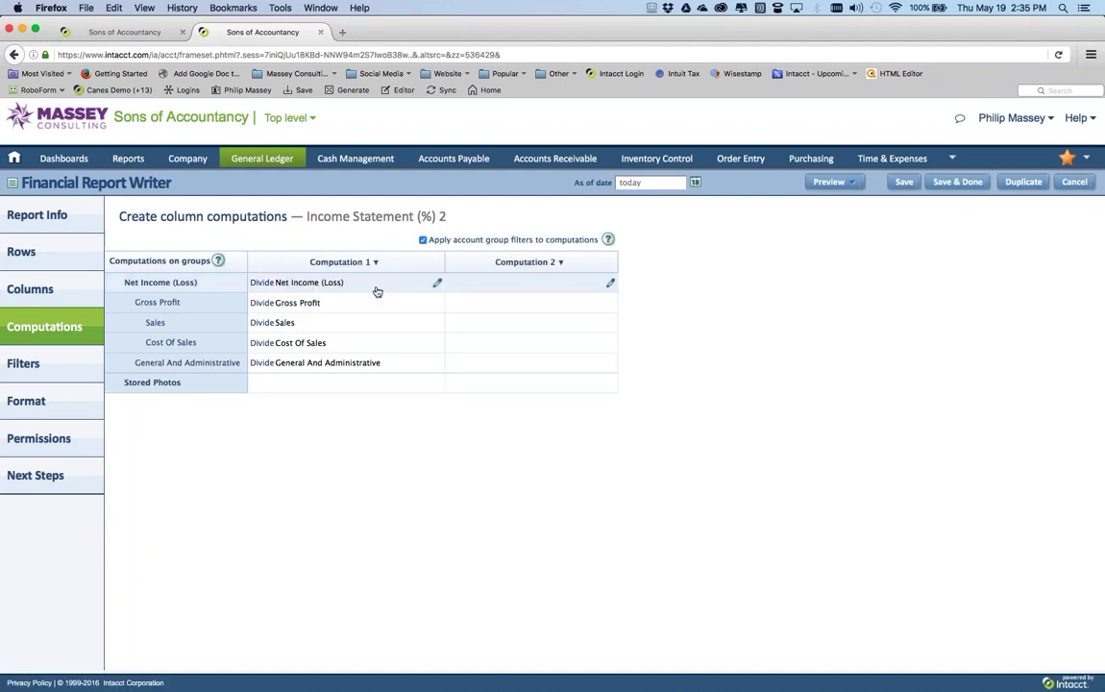
click(610, 282)
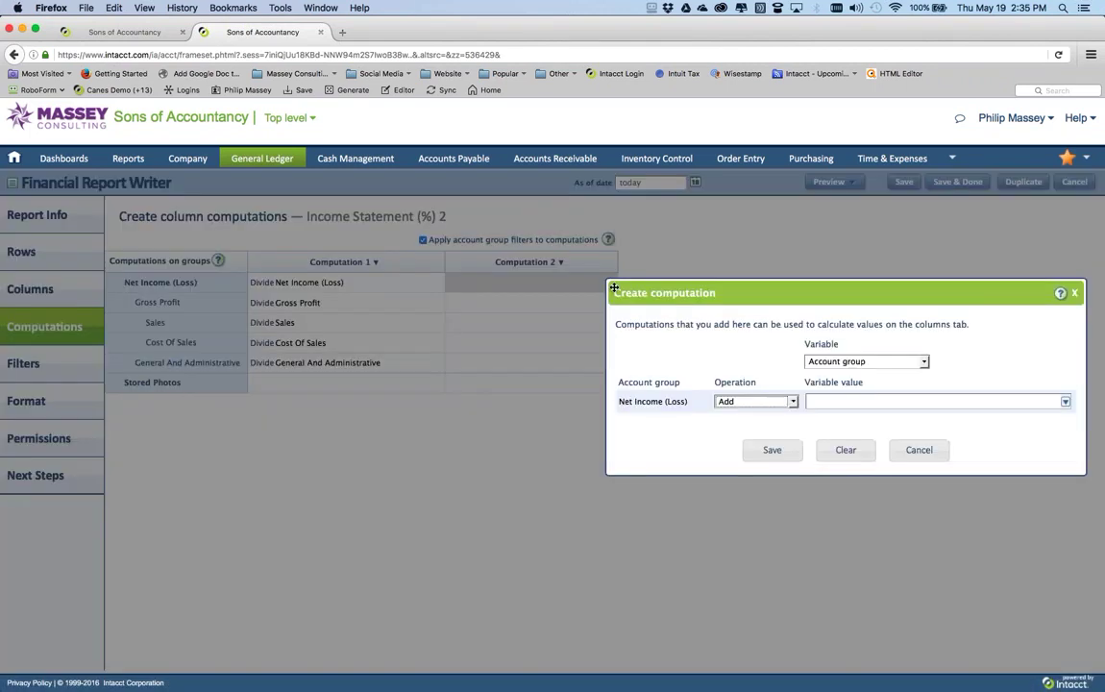
click(794, 403)
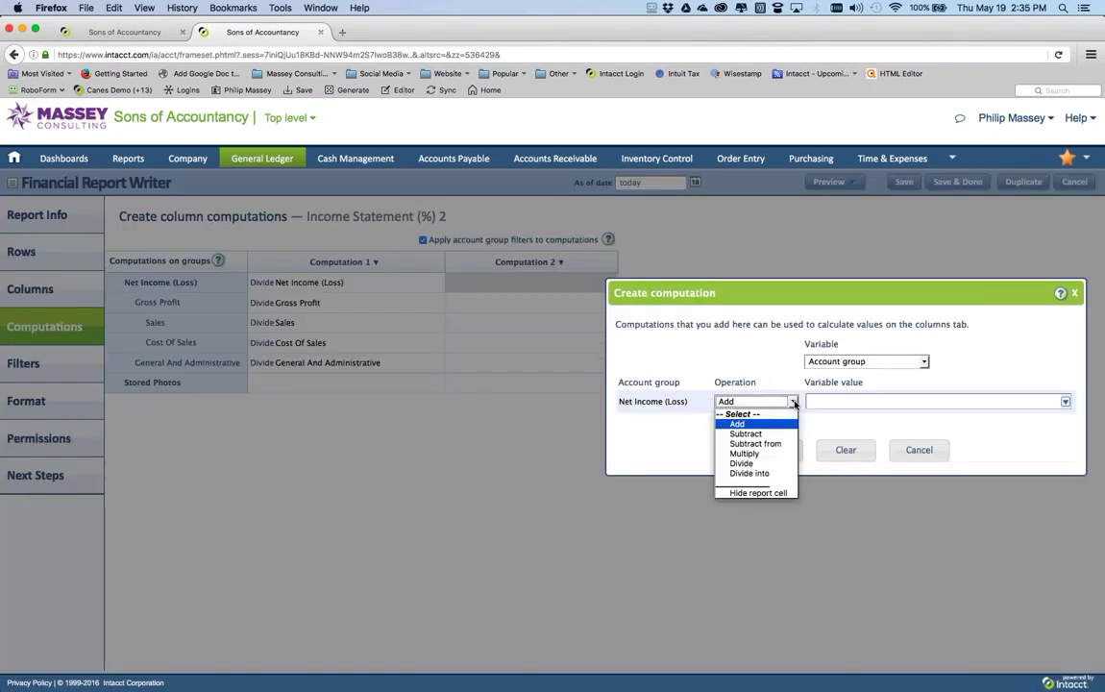
click(748, 453)
click(817, 402)
text(100)
click(776, 451)
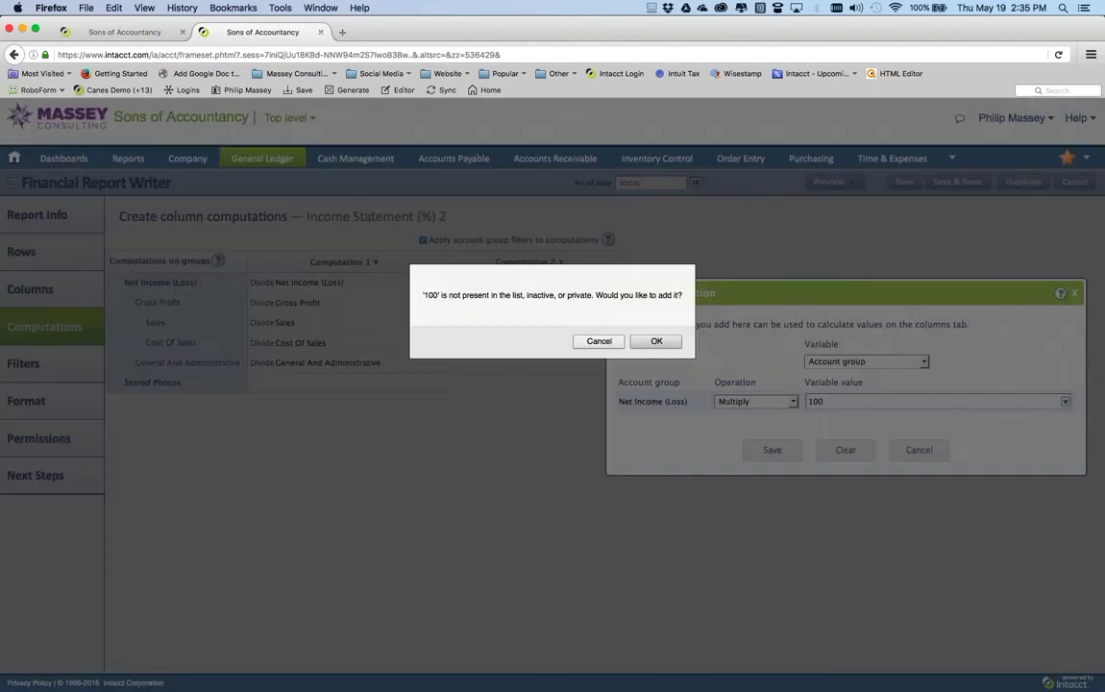
click(599, 341)
Make Computation 2 multiply by the constant 100 for every account group from Net Income (Loss) through General And Administrative
click(894, 362)
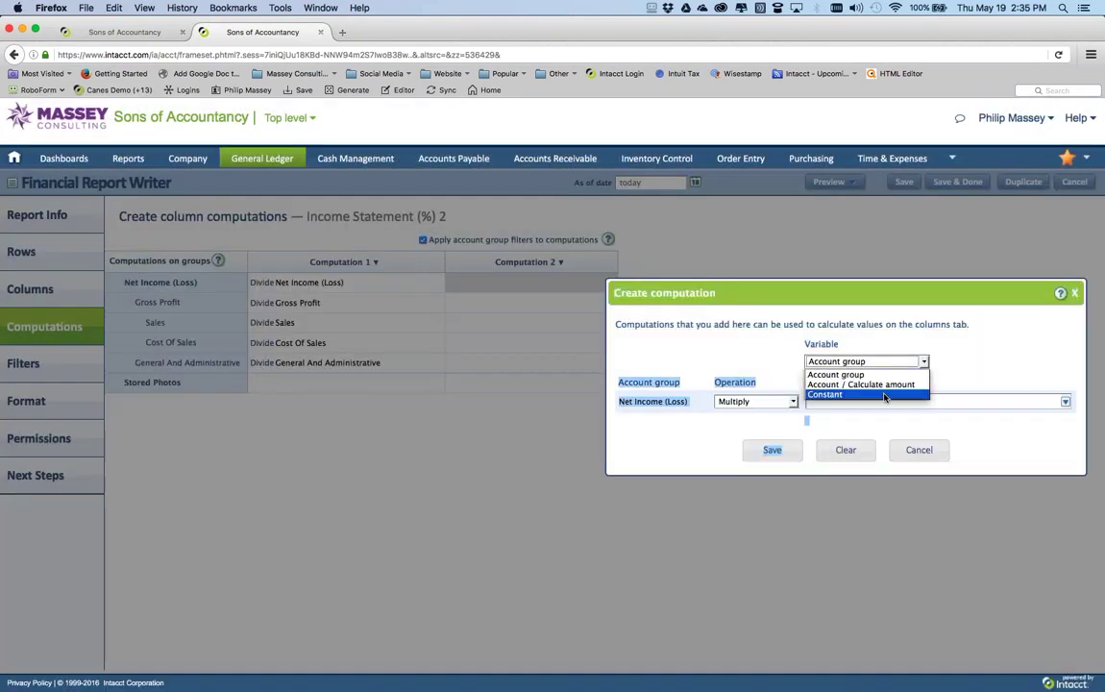
click(879, 394)
click(855, 399)
text(100)
click(721, 446)
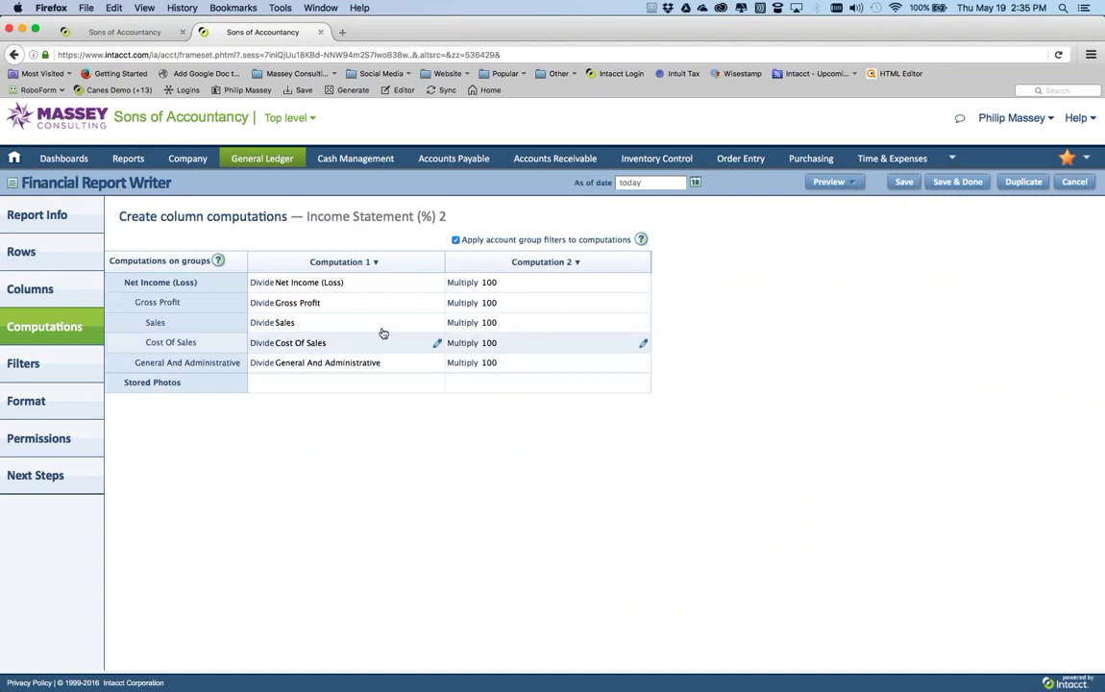
click(373, 266)
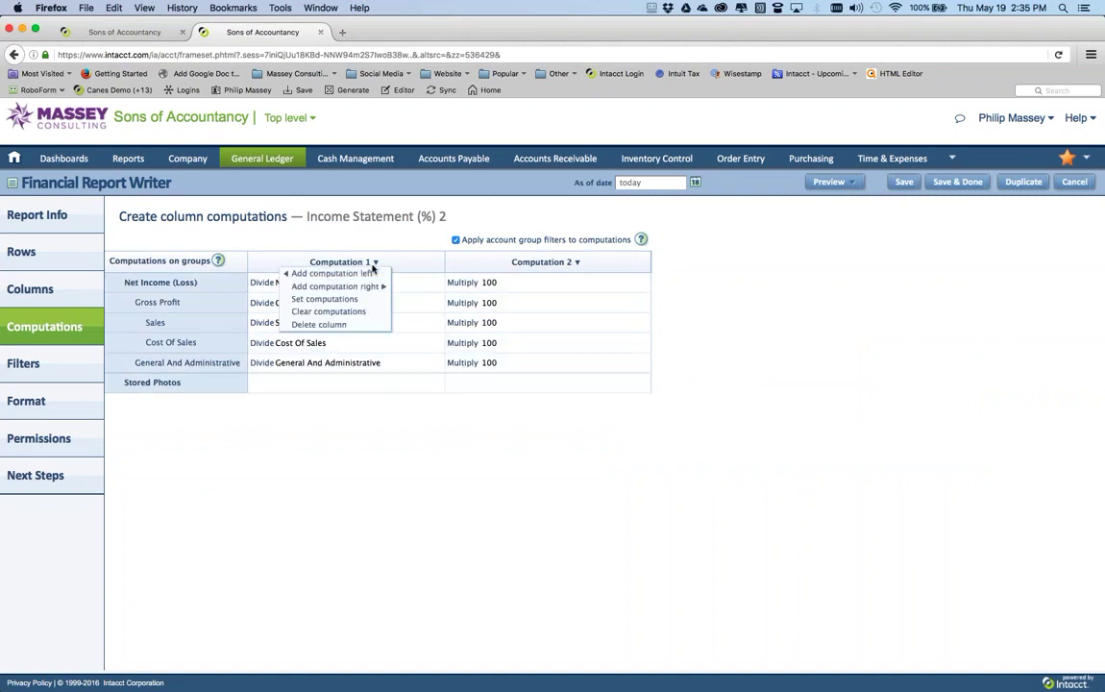
click(484, 267)
click(375, 262)
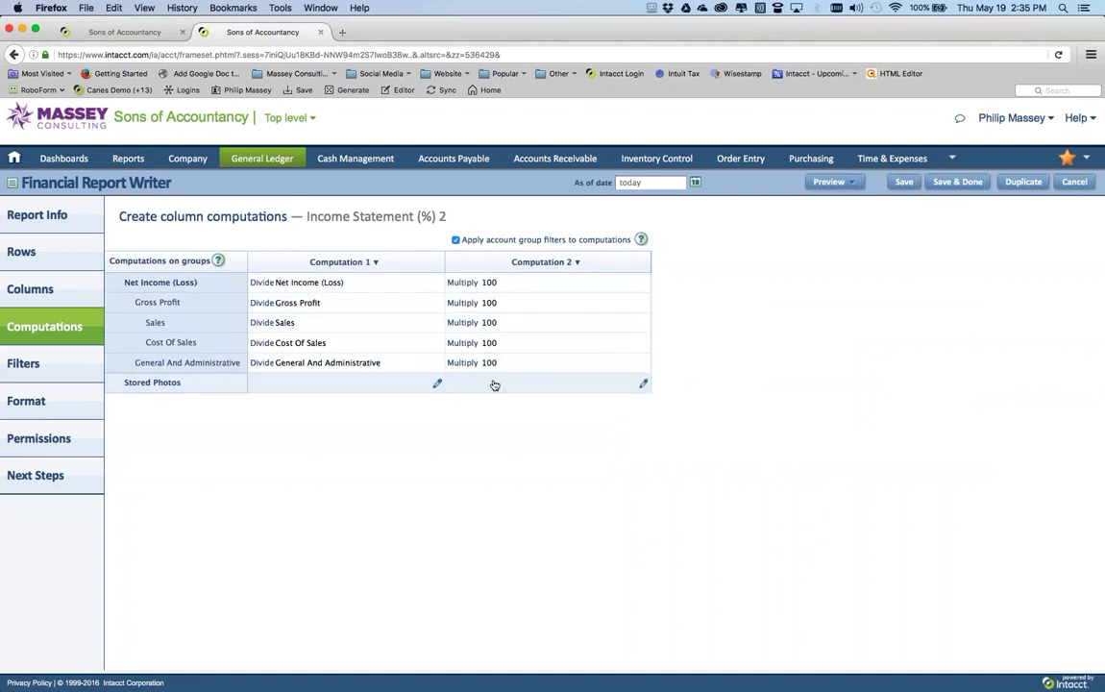
Add a report column after column 3, accept the page settings change, and set its type to Computation on actual
click(52, 299)
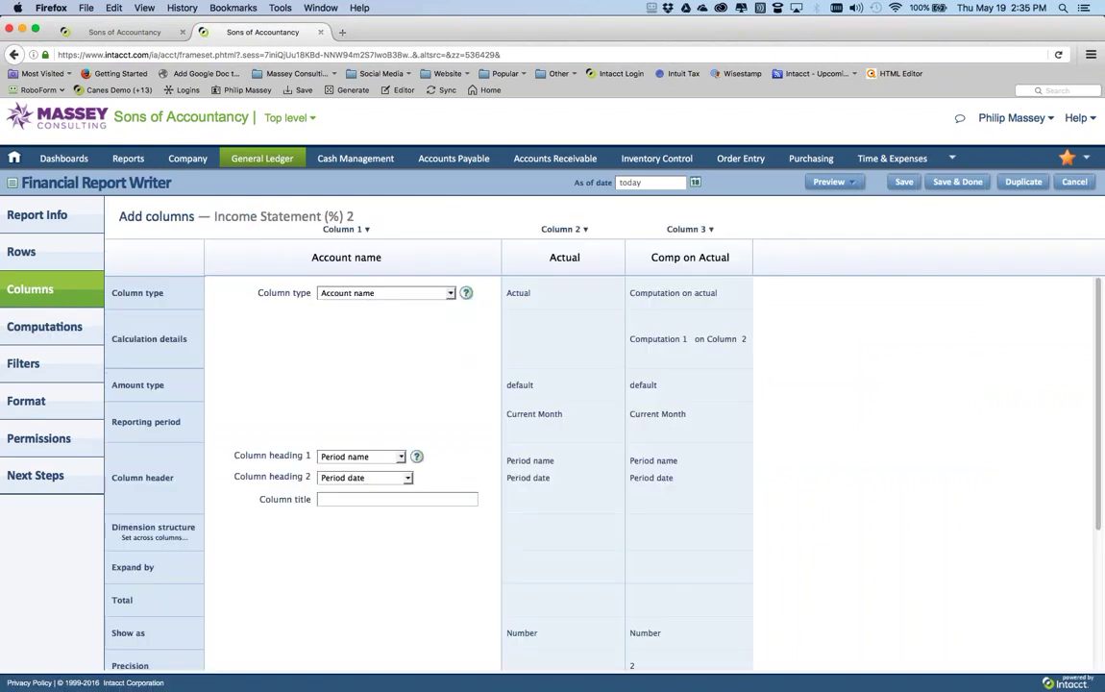
mouse_move(711, 232)
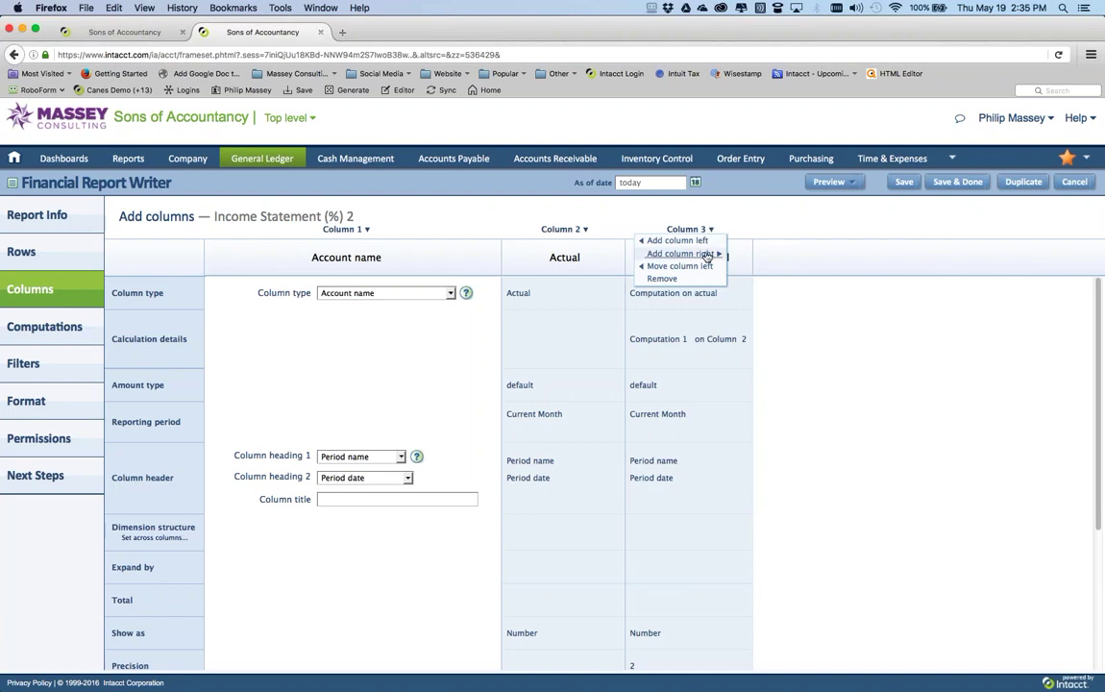
click(708, 253)
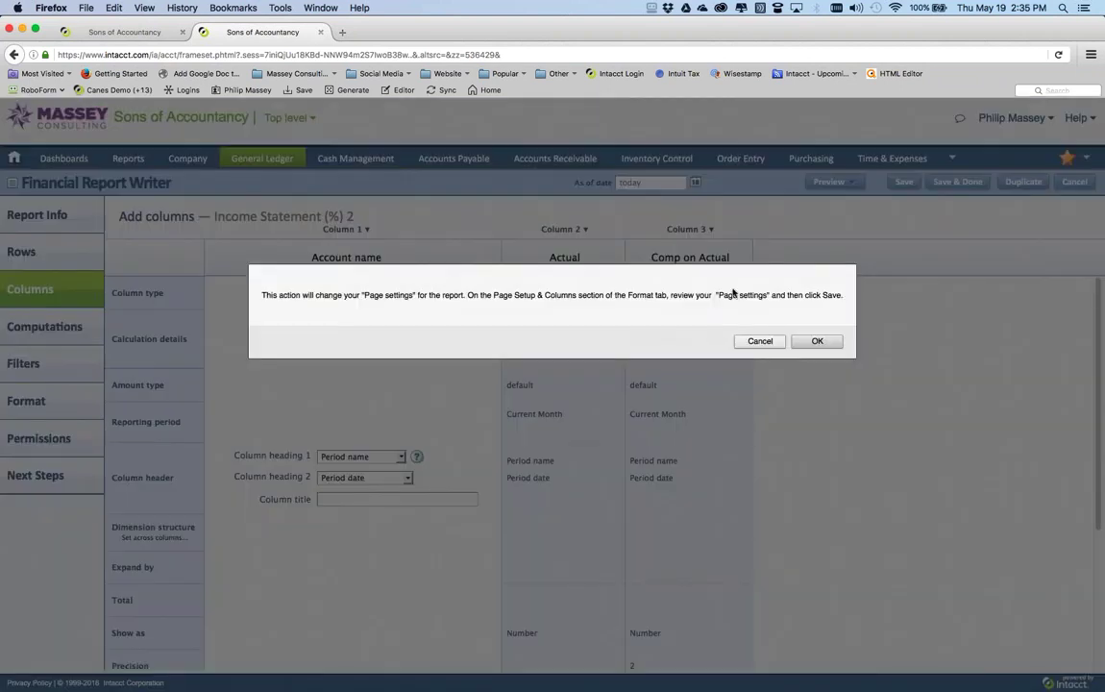
click(814, 342)
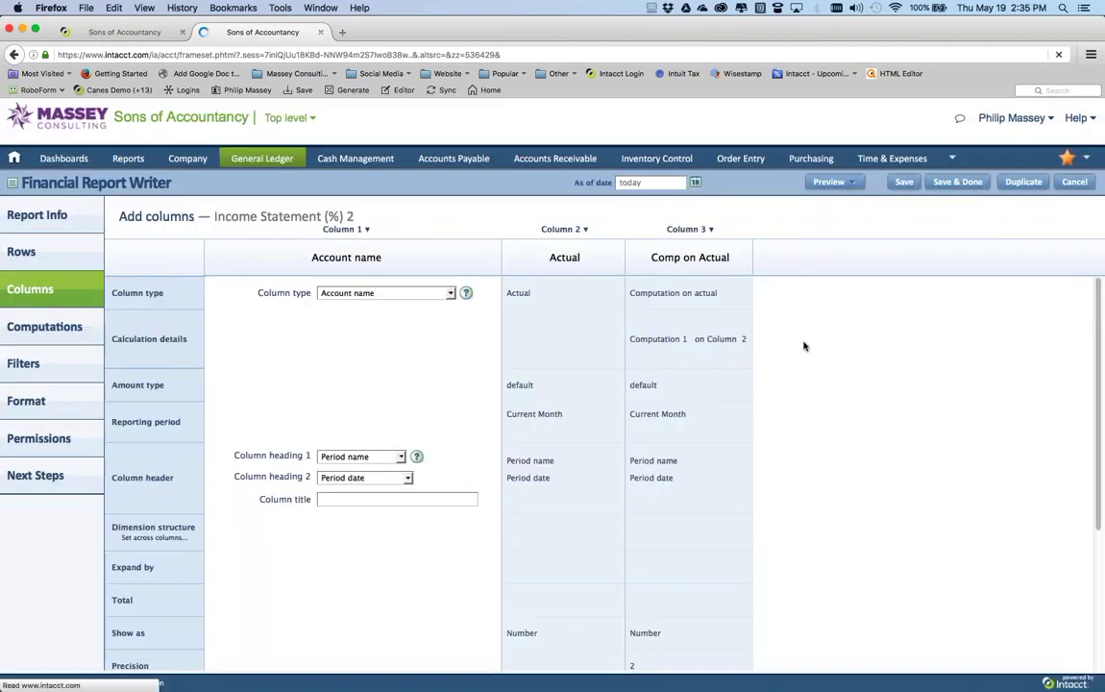
click(783, 292)
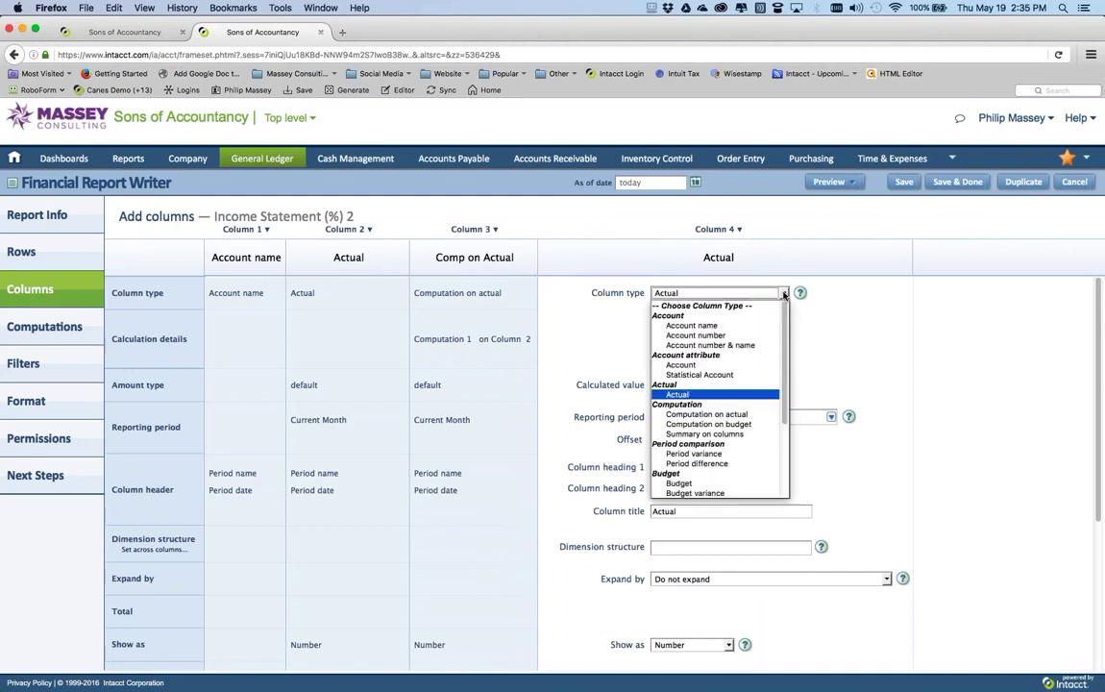
click(737, 415)
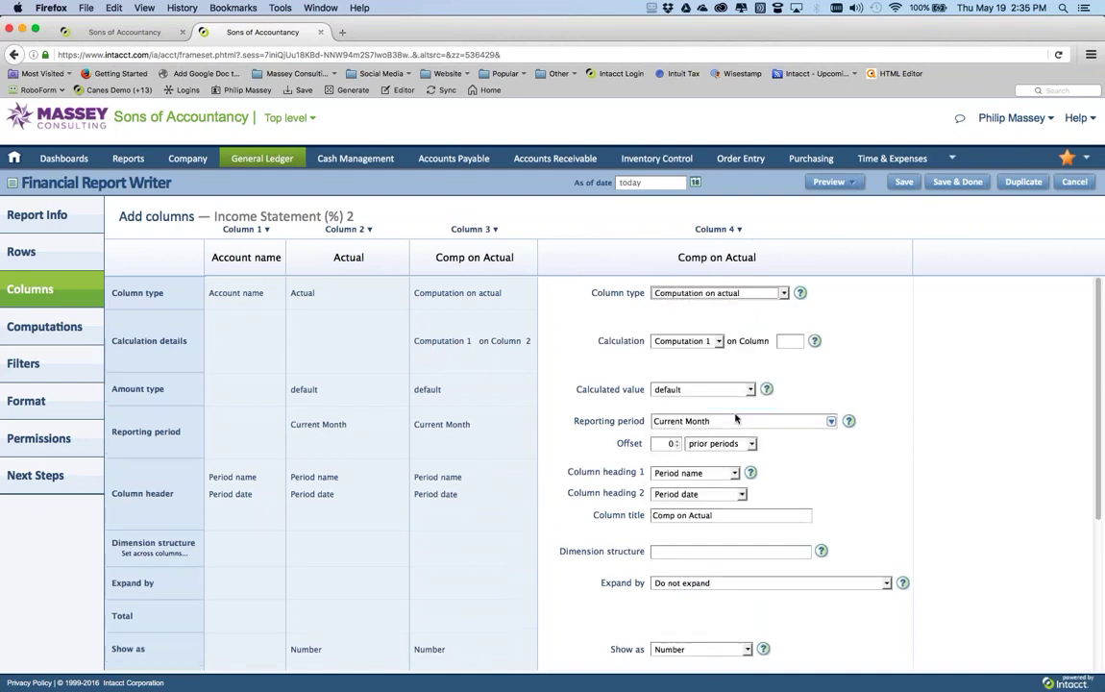
Set column 4's calculation to Computation 2 on column 3
click(719, 342)
click(682, 362)
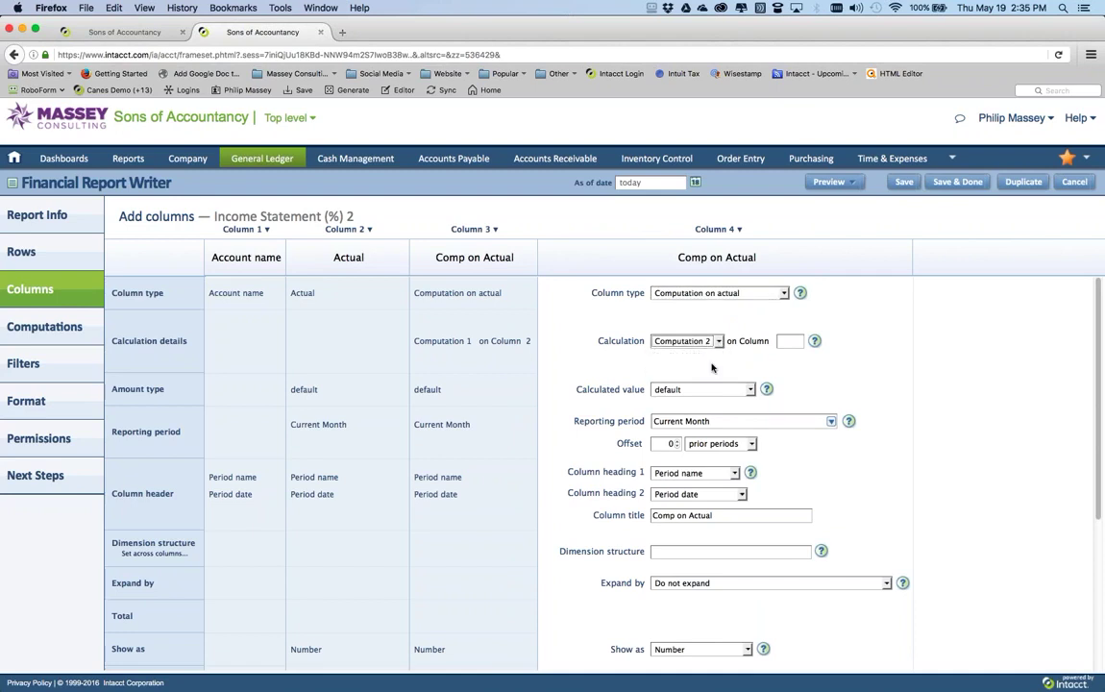
click(789, 340)
text(3)
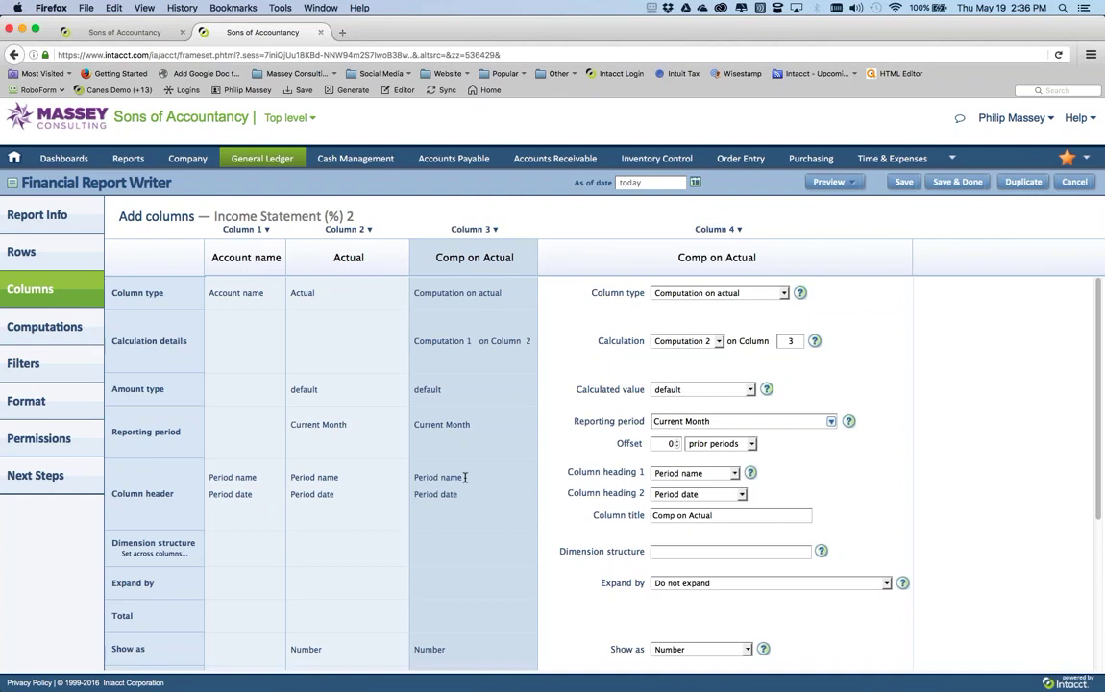
Hide column 3, the Comp on Actual column based on Computation 1, from the report output
click(474, 548)
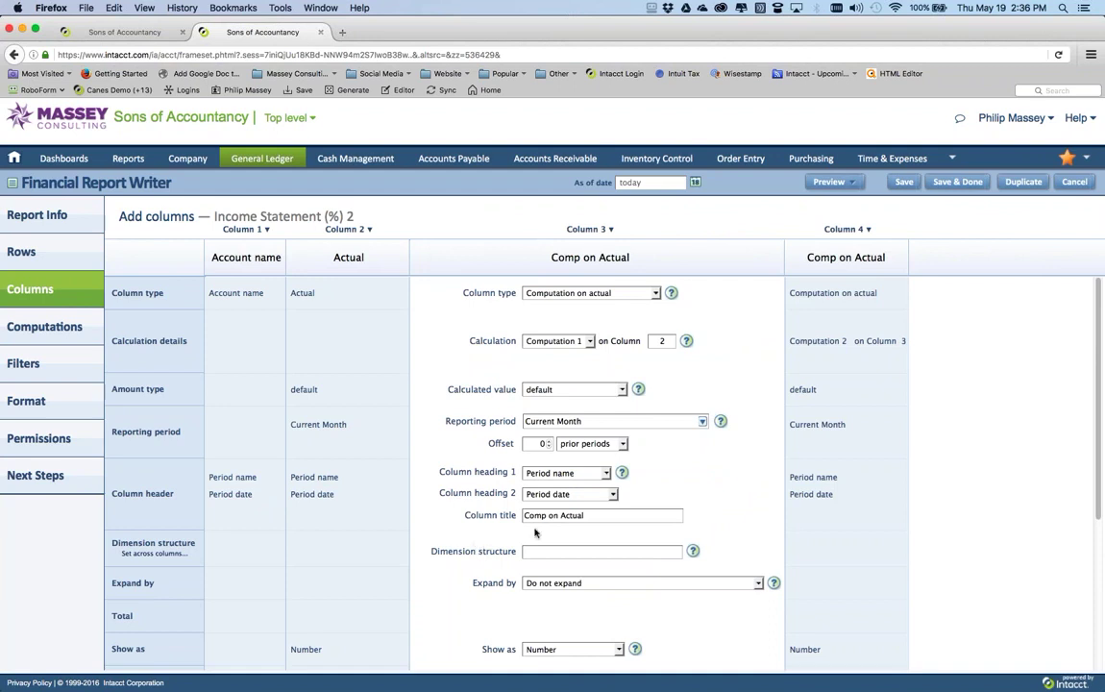
scroll(709, 505, down, 3)
scroll(710, 505, down, 3)
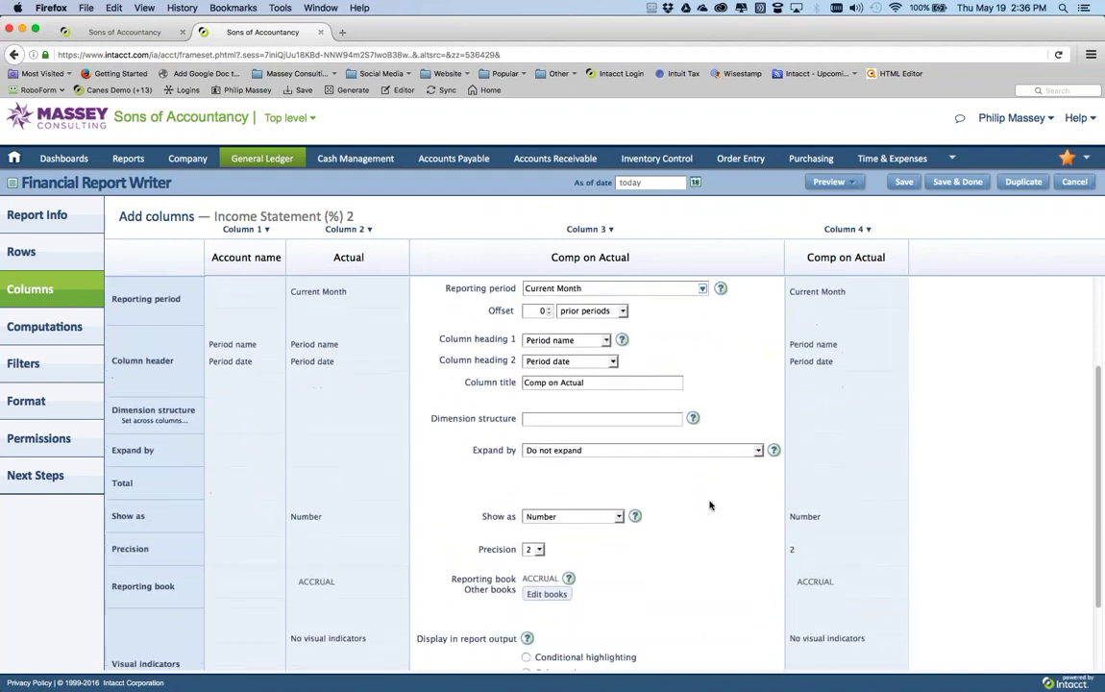
scroll(709, 505, down, 1)
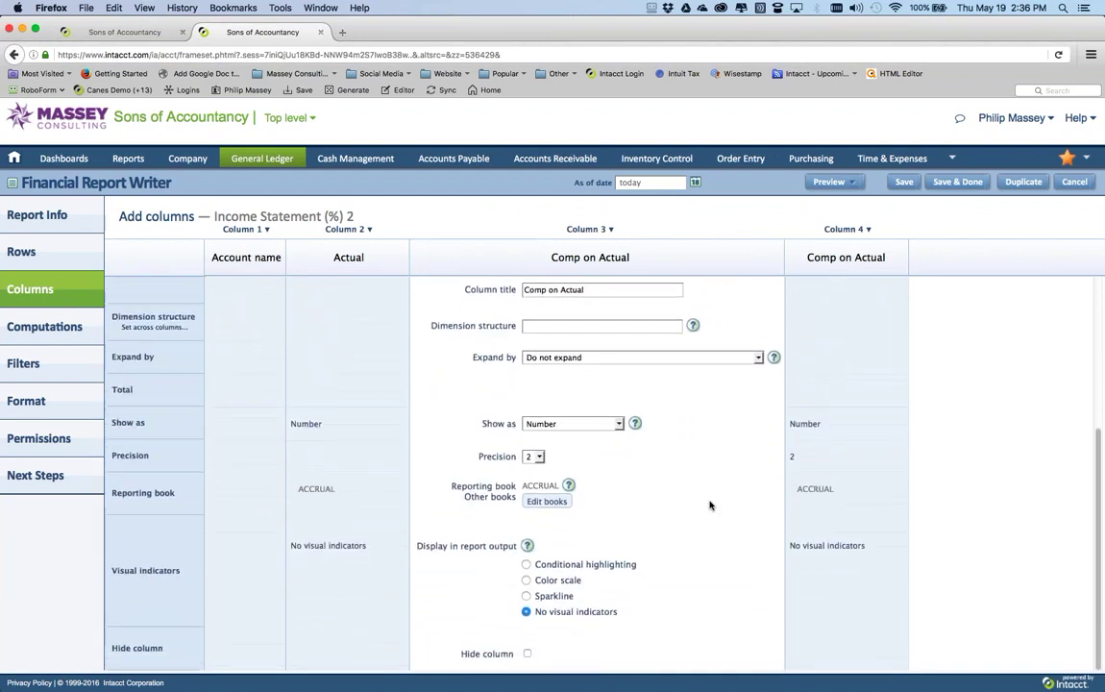
click(527, 655)
scroll(690, 496, up, 1)
scroll(690, 496, up, 5)
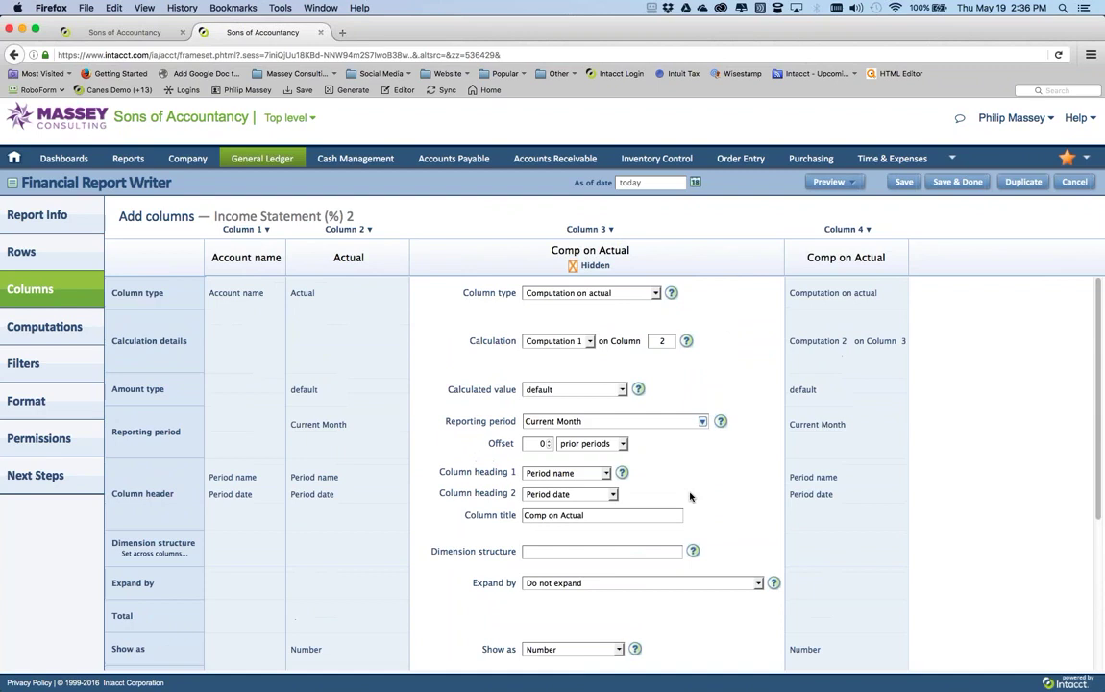
Preview Income Statement (%) 2 in HTML with the intermediate column hidden, check the percentages, and close the preview
click(853, 182)
click(846, 202)
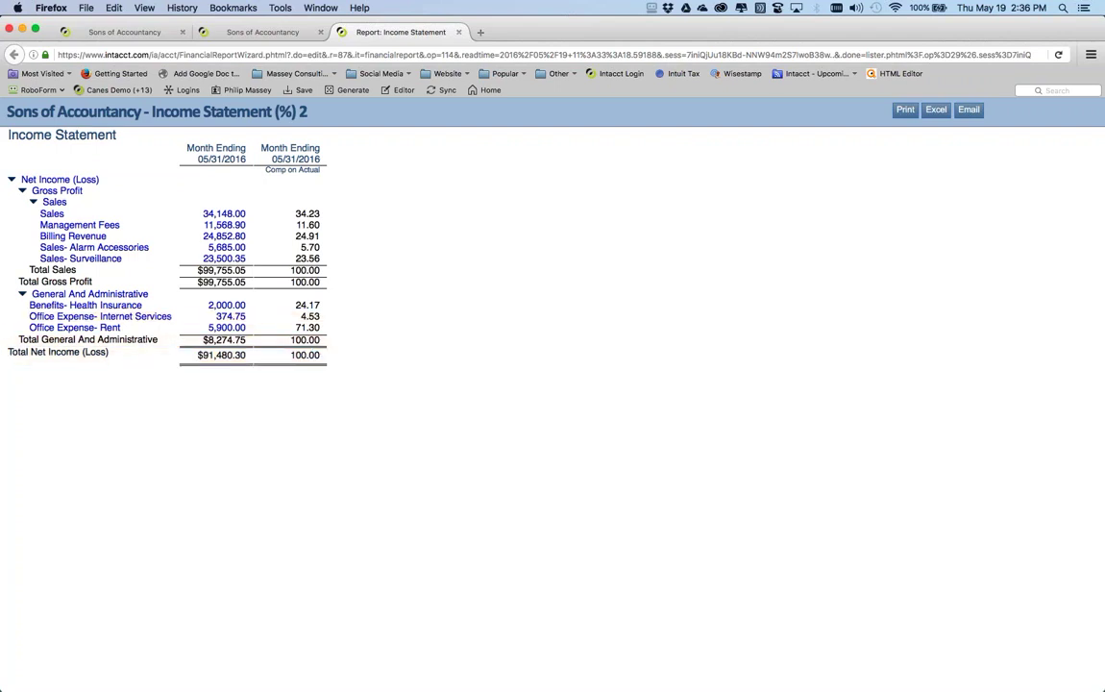
click(459, 33)
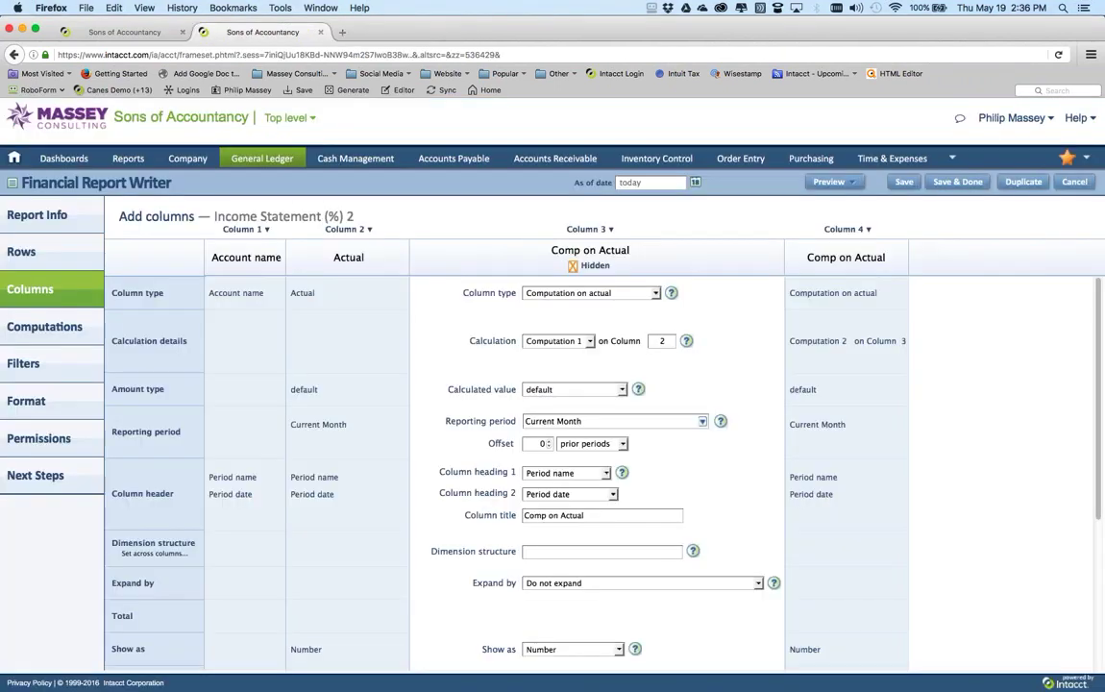
Add a new column computation after Computation 2 in the report's computations
click(59, 328)
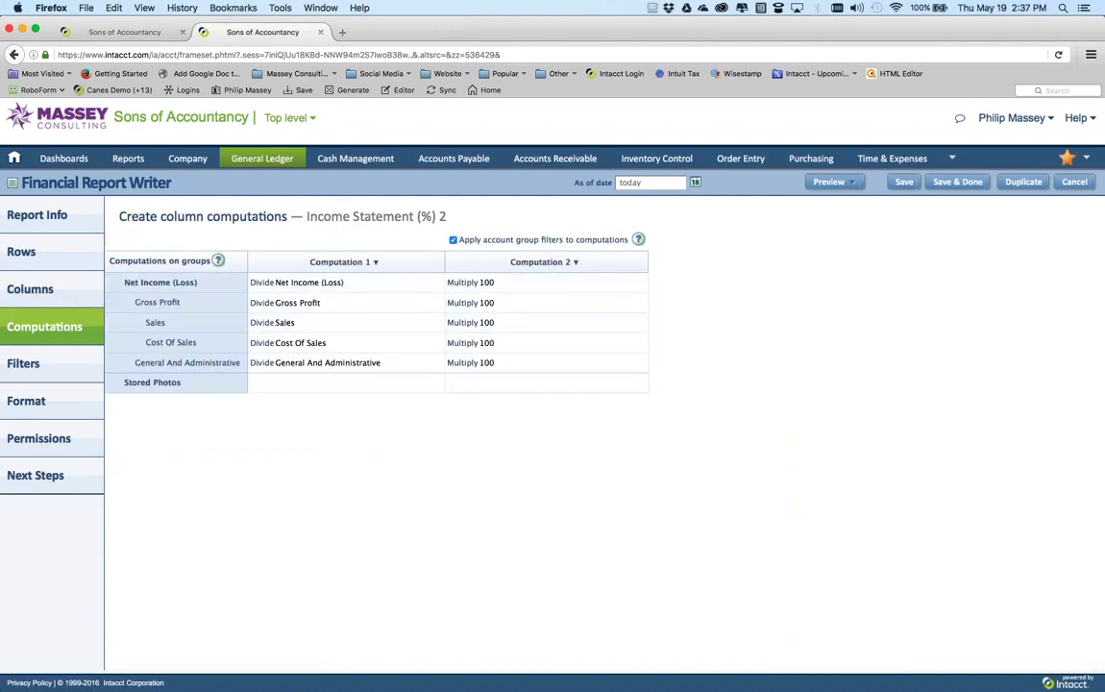
click(575, 262)
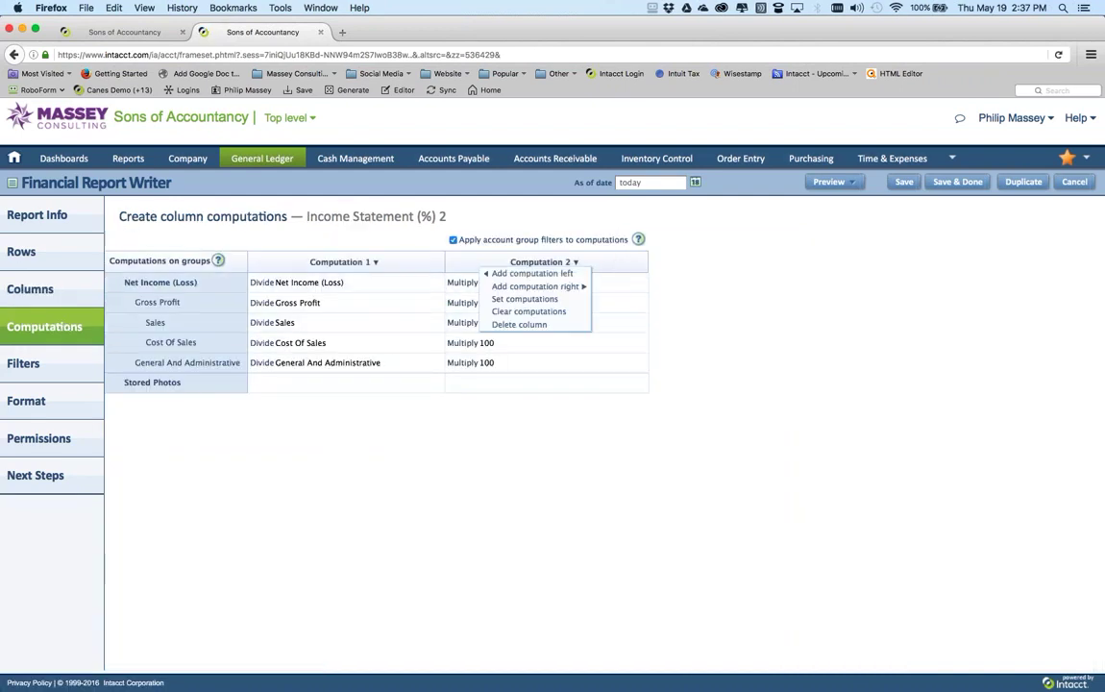
click(556, 290)
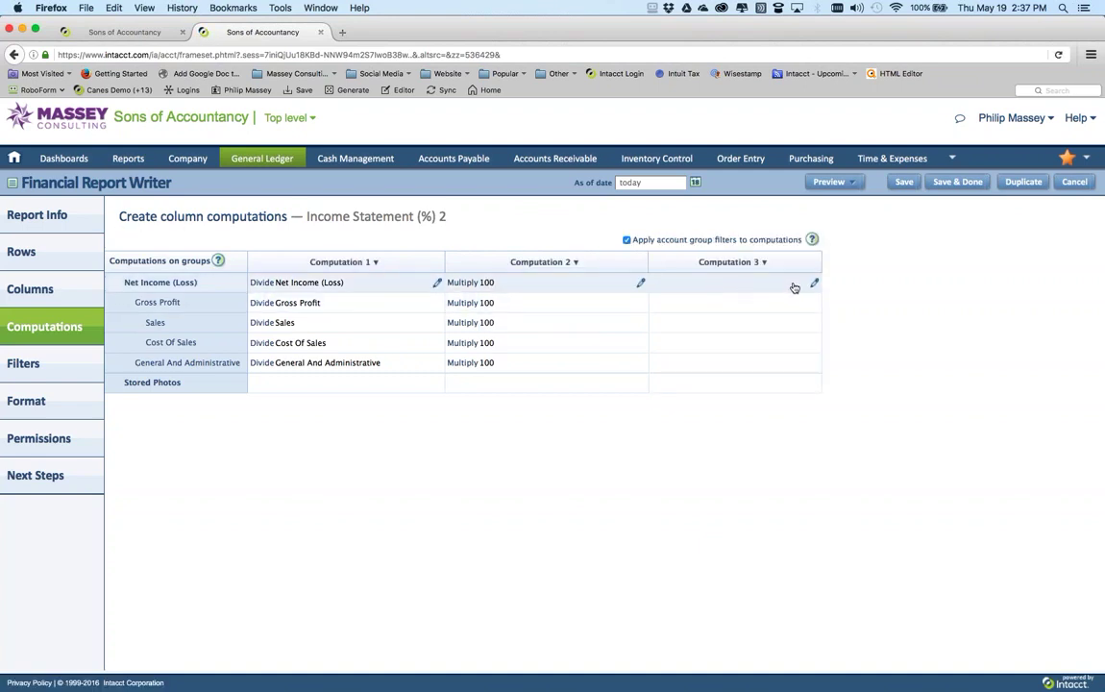
Define Computation 3 for Net Income (Loss) as Divide by the account group Sales and save it
click(814, 283)
click(485, 402)
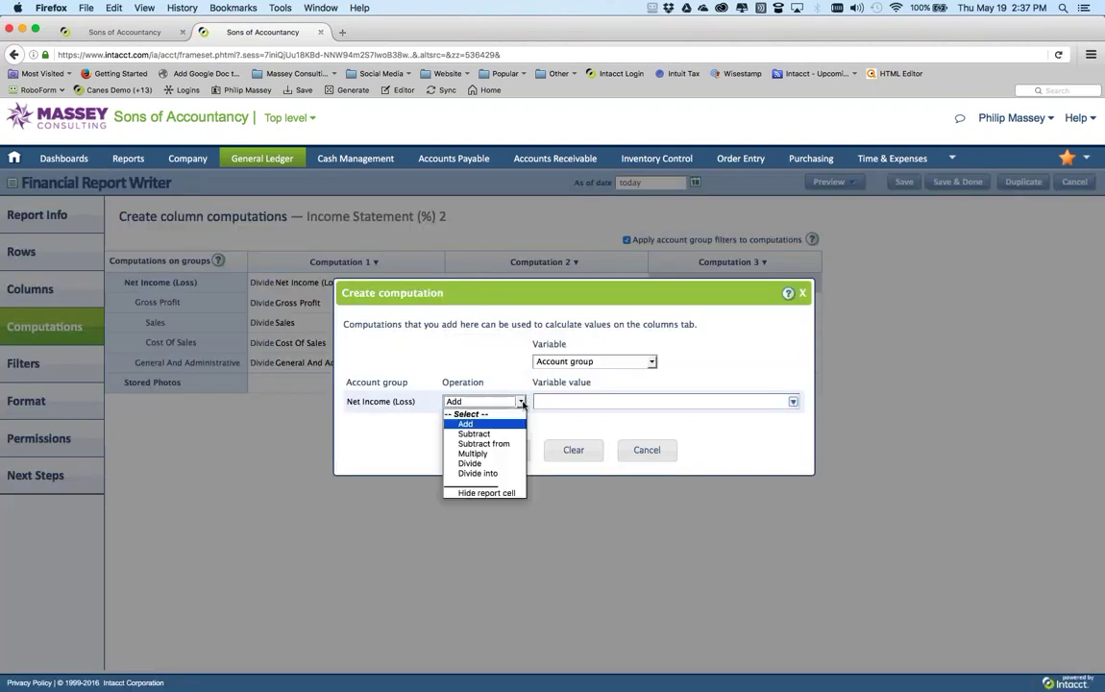
click(485, 463)
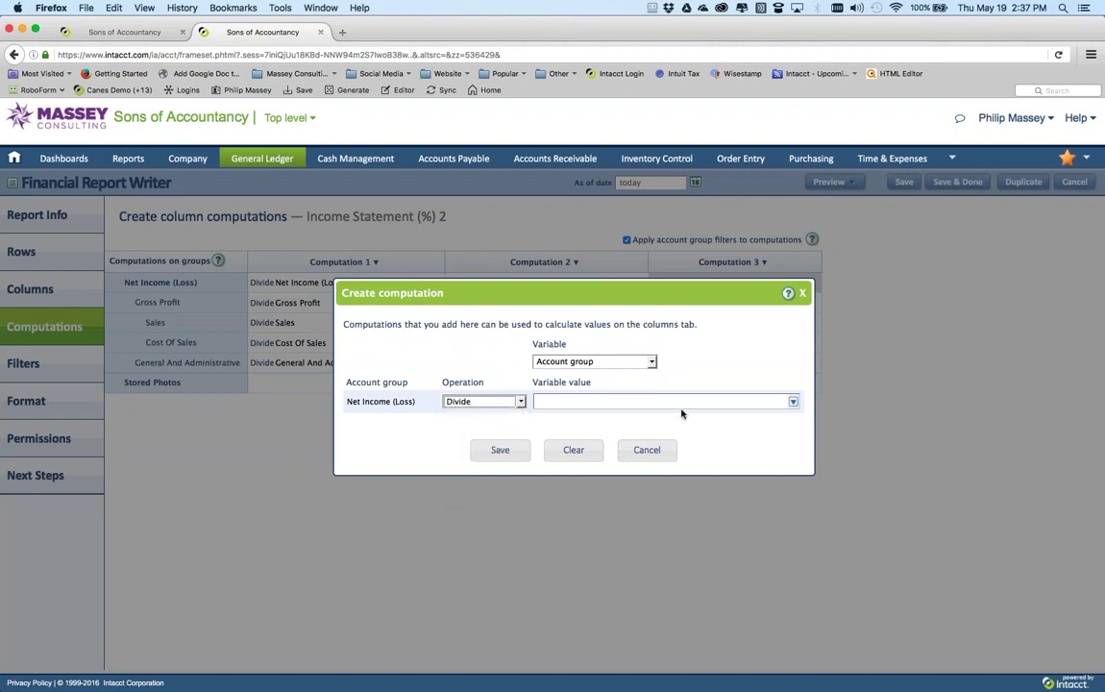
click(793, 403)
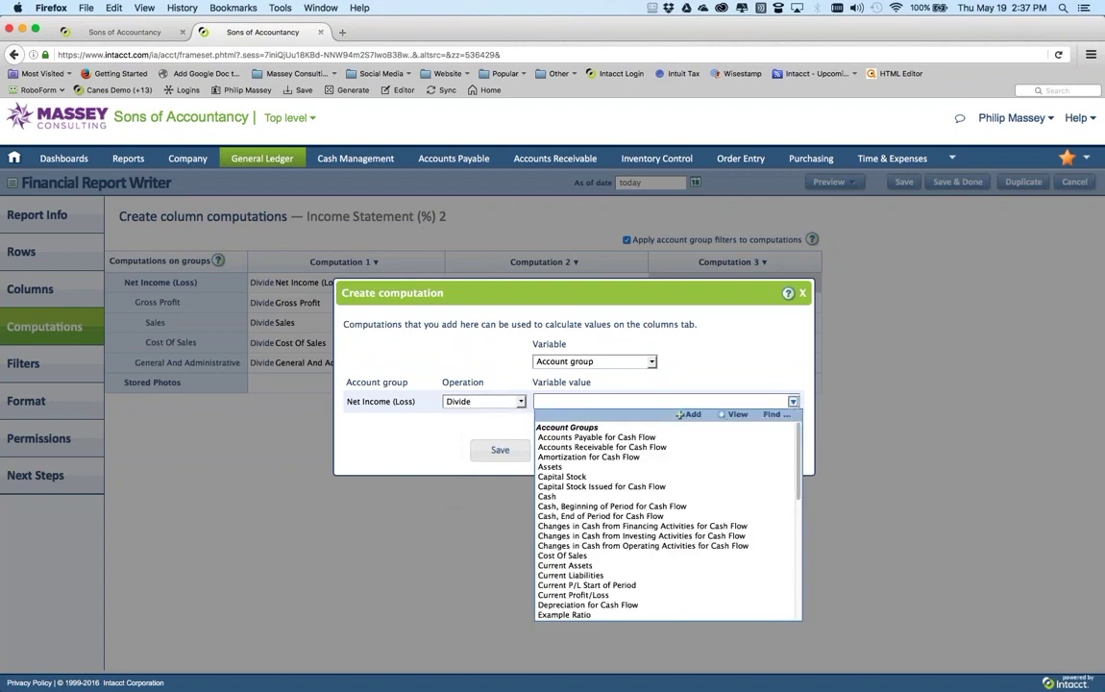
scroll(661, 562, down, 5)
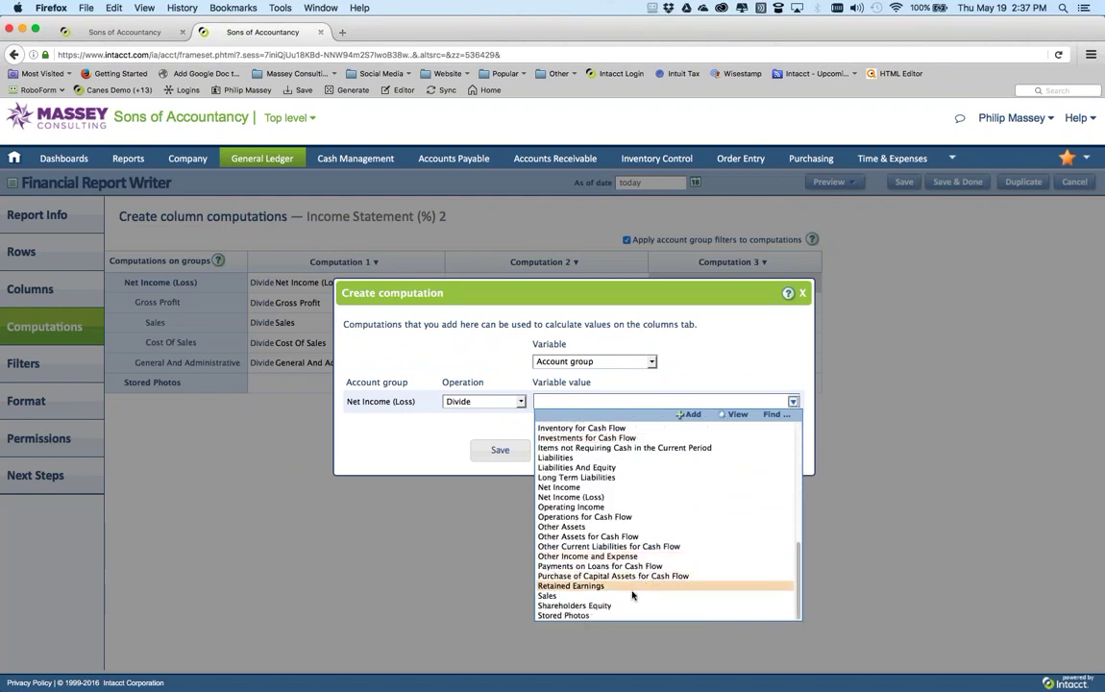
click(626, 598)
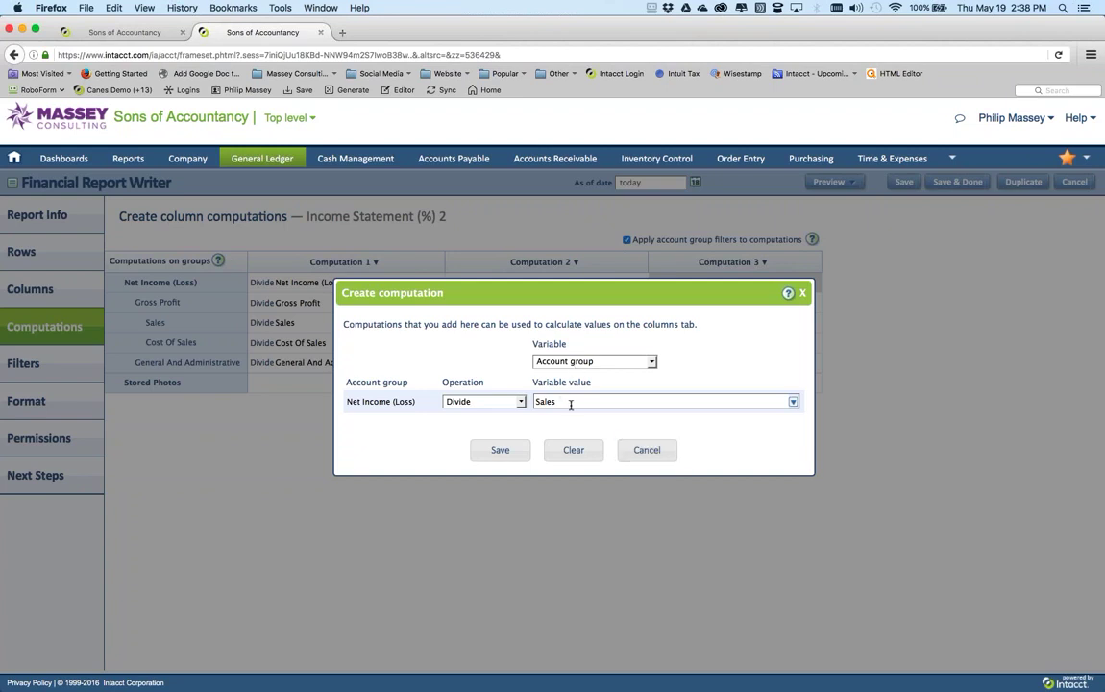
click(500, 451)
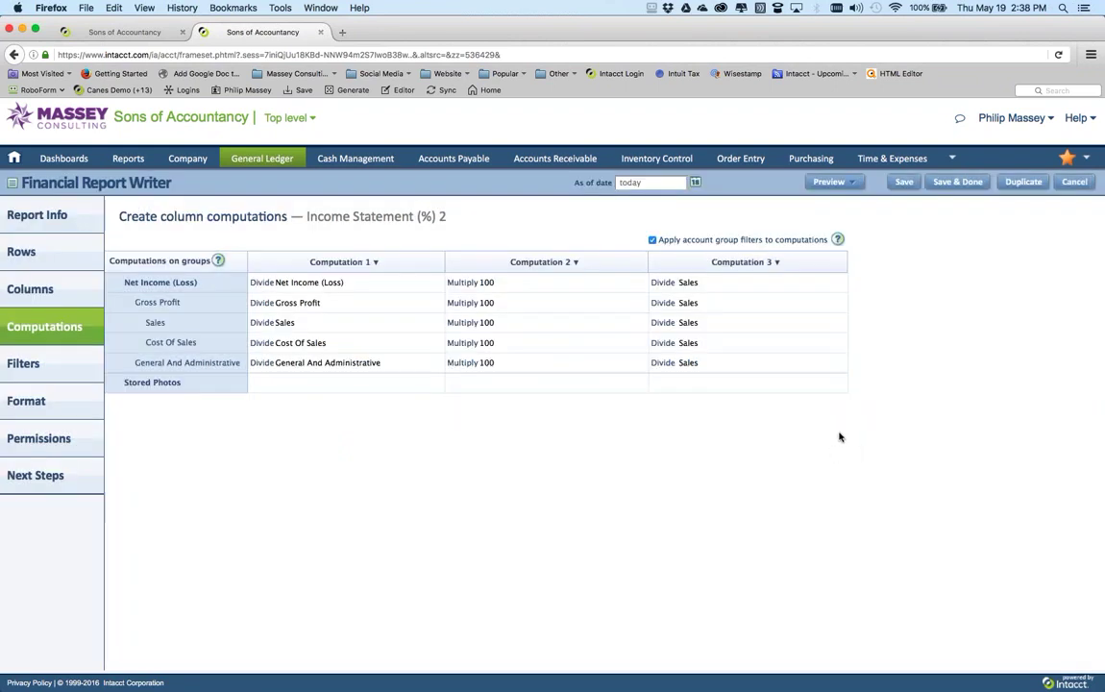
Add a computation after Computation 3 and define it for Net Income (Loss) as Add with the constant 100
click(775, 262)
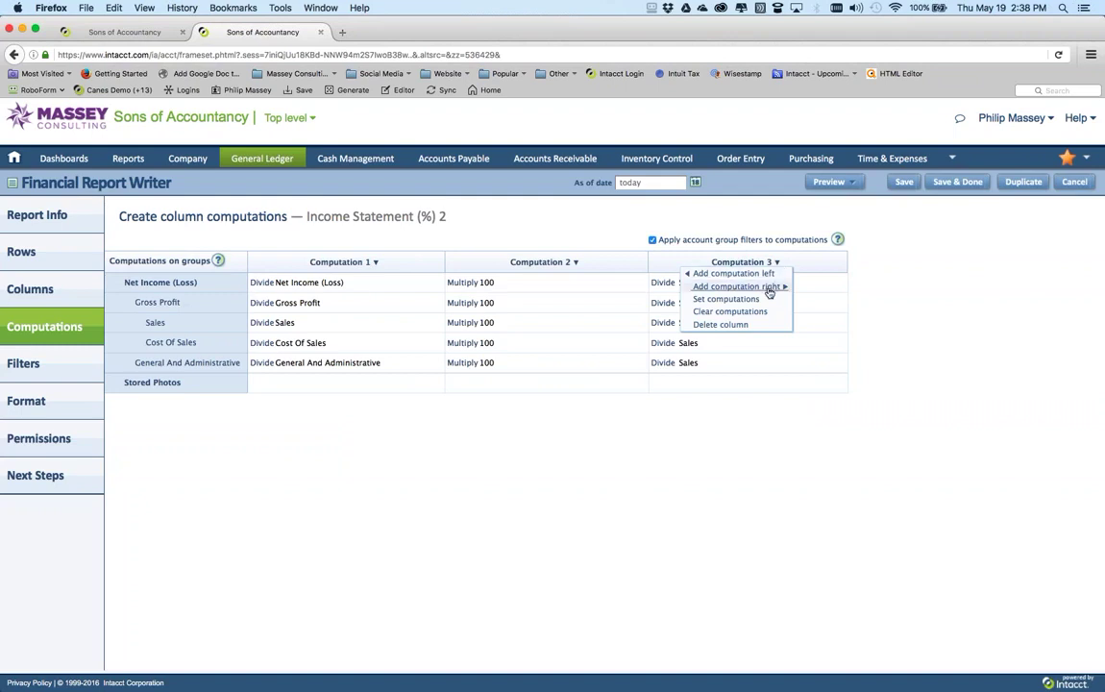
click(764, 286)
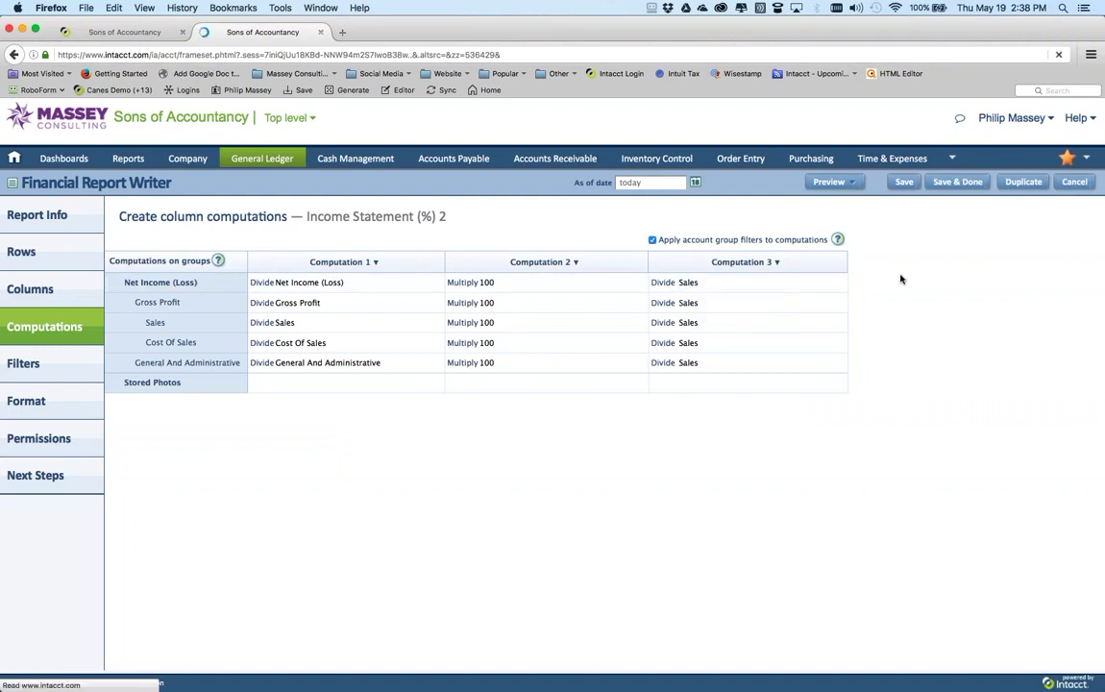
click(958, 262)
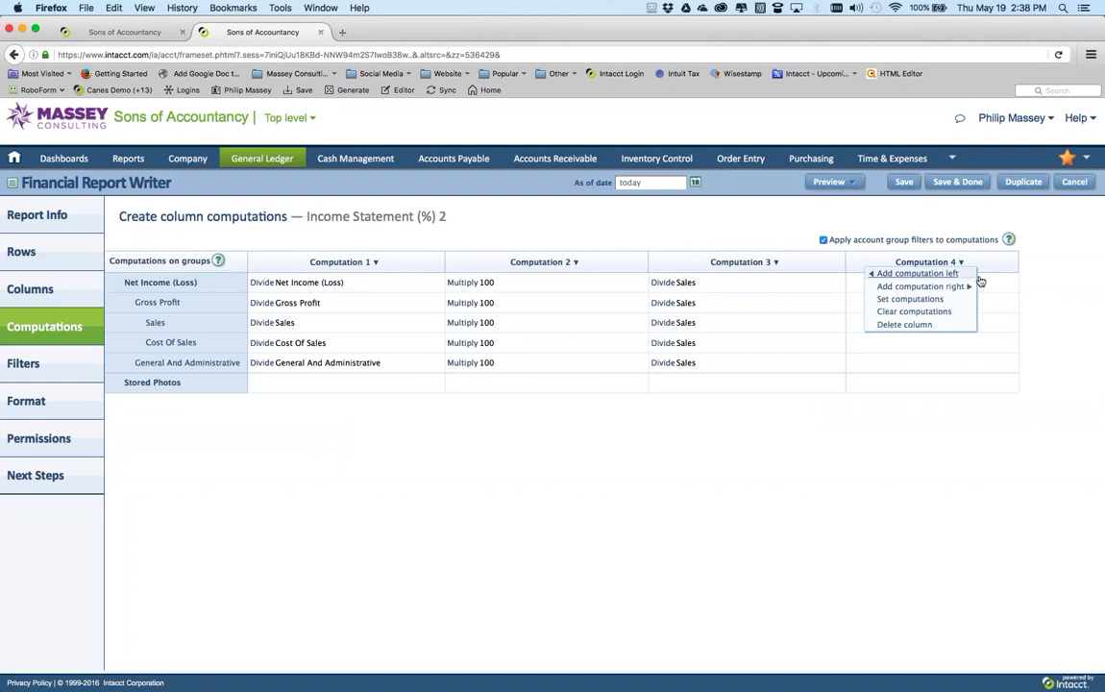
click(955, 284)
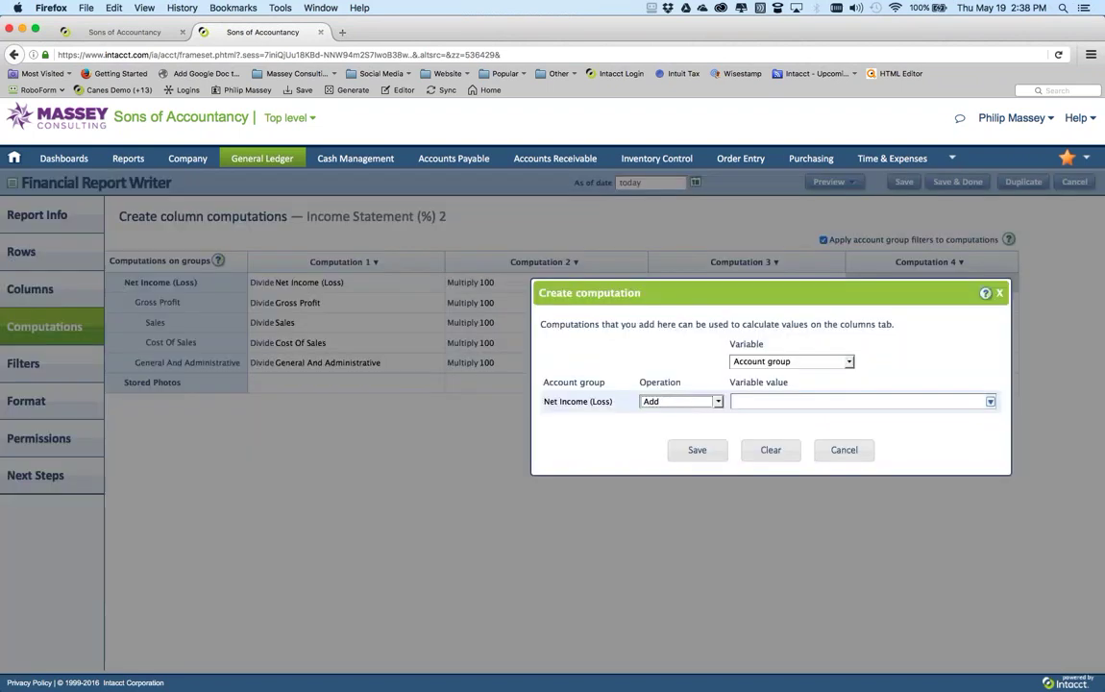
click(826, 362)
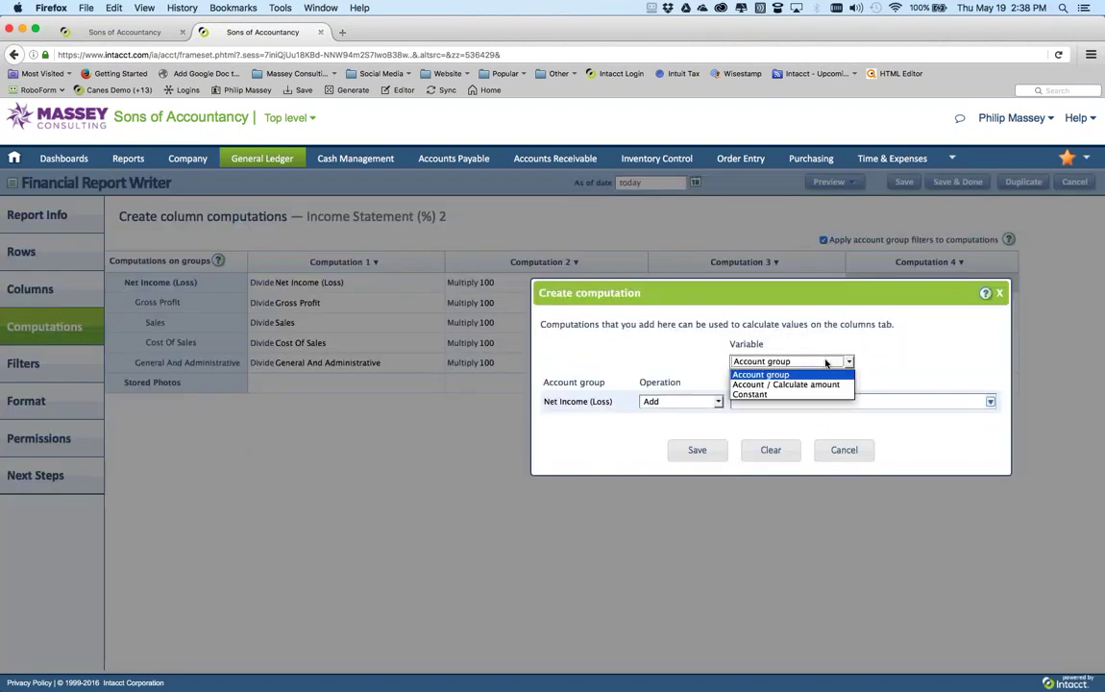
click(786, 394)
click(758, 400)
text(110)
key(BackSpace)
key(BackSpace)
text(00)
click(646, 447)
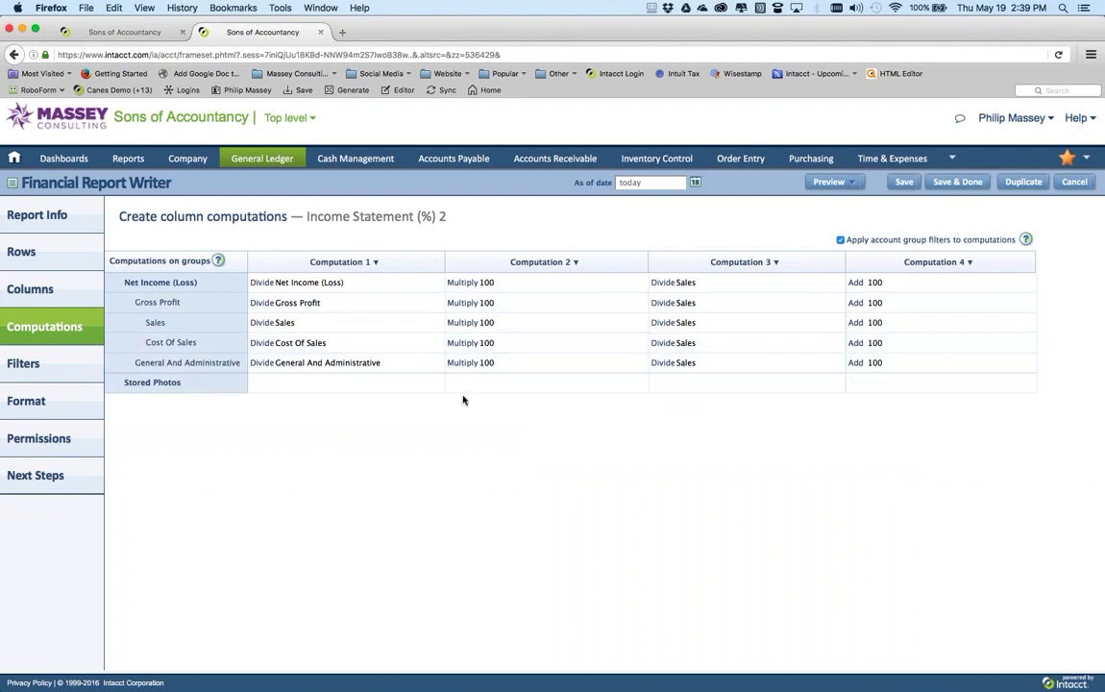
Add a report column after column 4, accept the page settings change, and set its type to Computation on actual
click(37, 290)
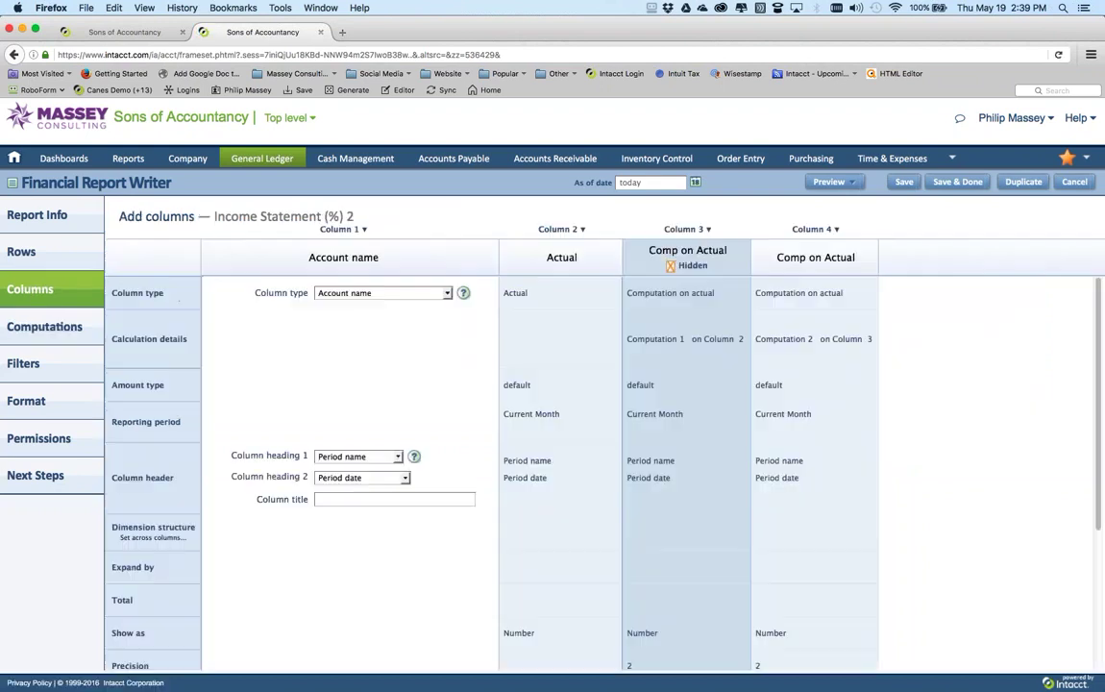
click(835, 230)
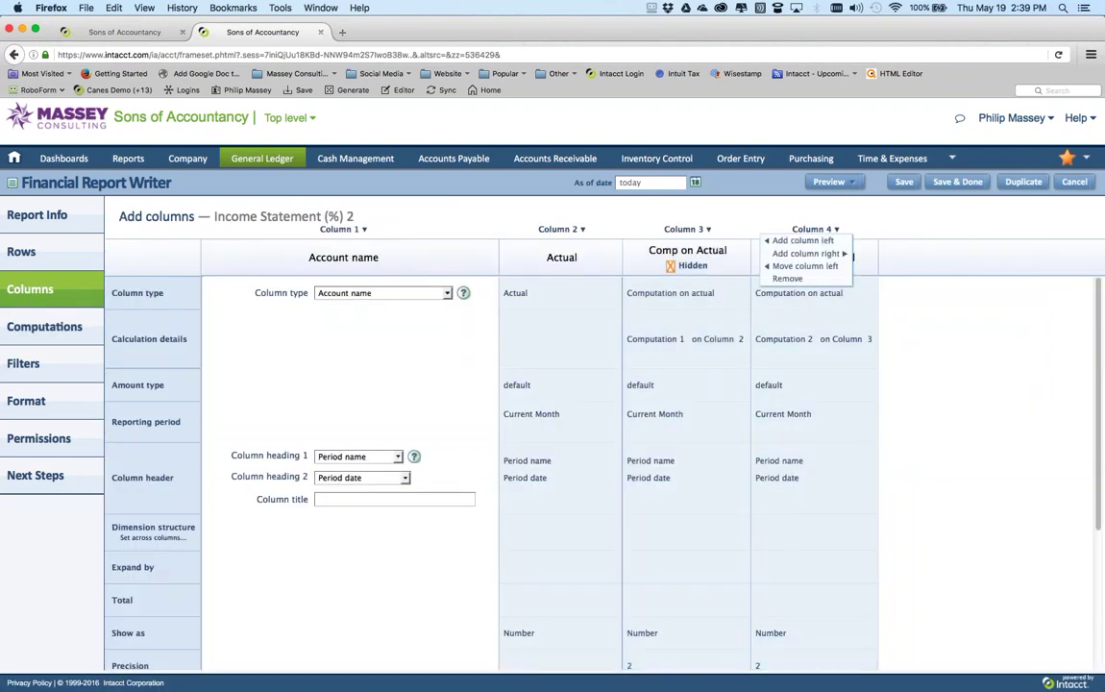
click(835, 253)
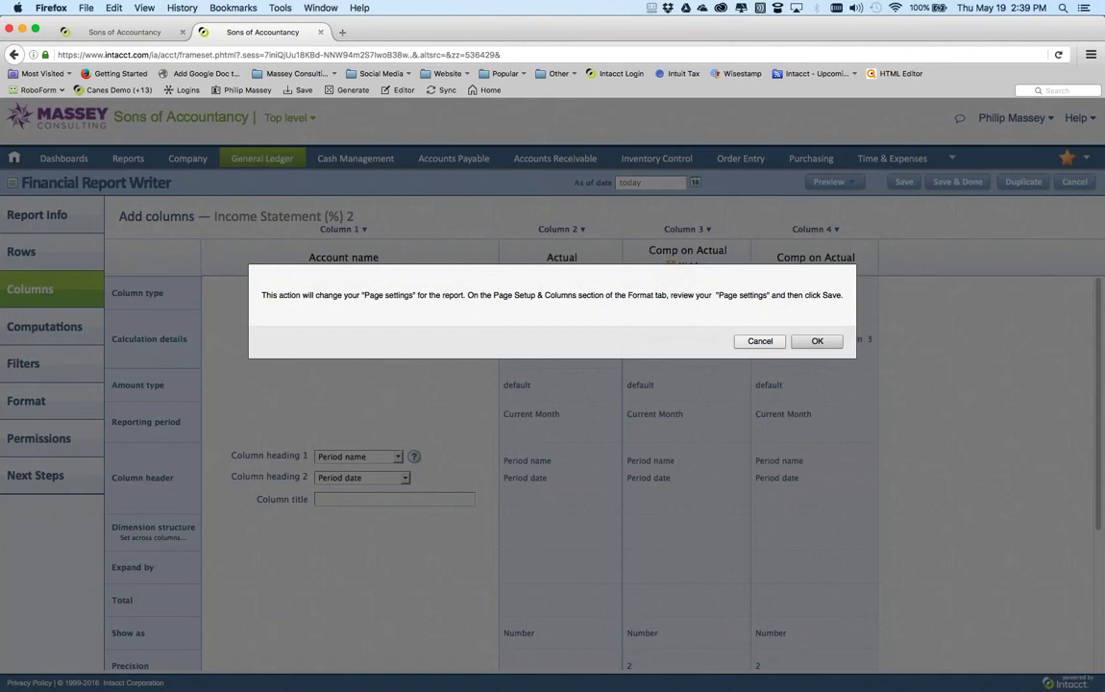
click(820, 342)
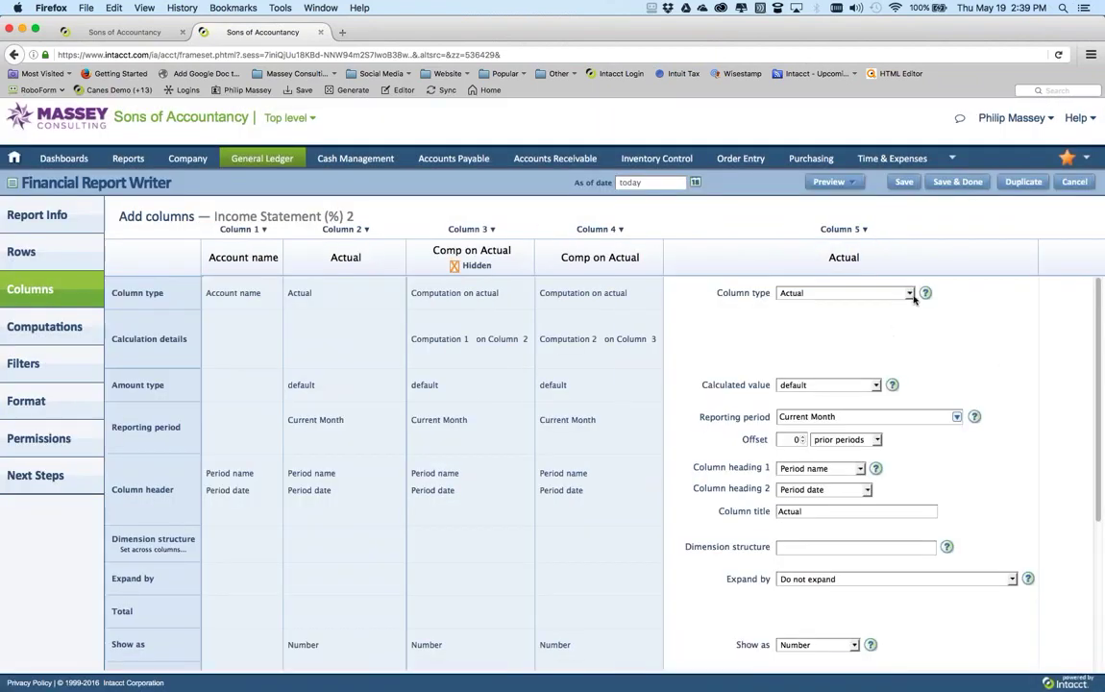
click(910, 294)
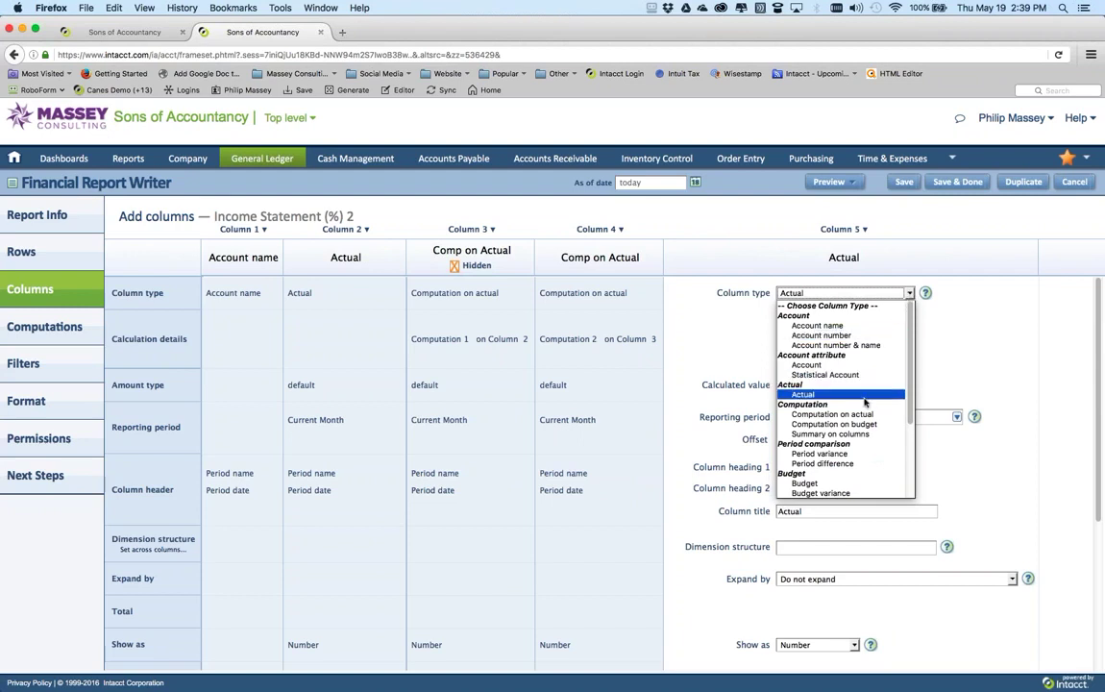
click(836, 414)
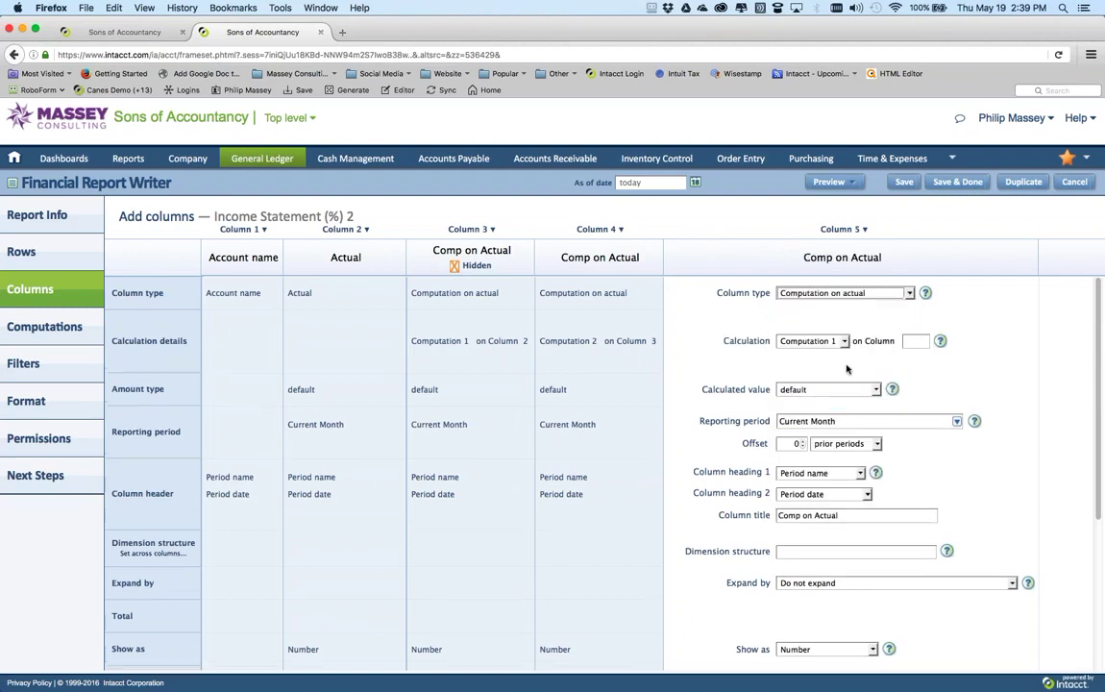
Set column 5's calculation to Computation 3 on column 2
click(846, 342)
click(828, 381)
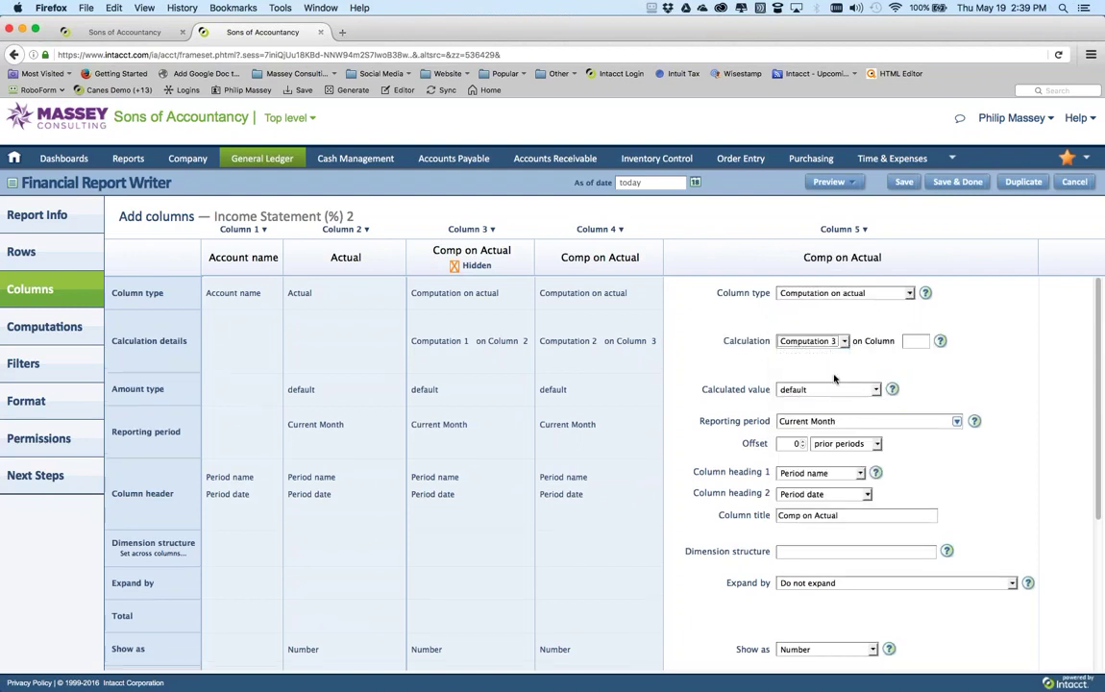
click(911, 346)
Add a report column after column 5, accept the page settings change, and set its type to Computation on actual
click(863, 230)
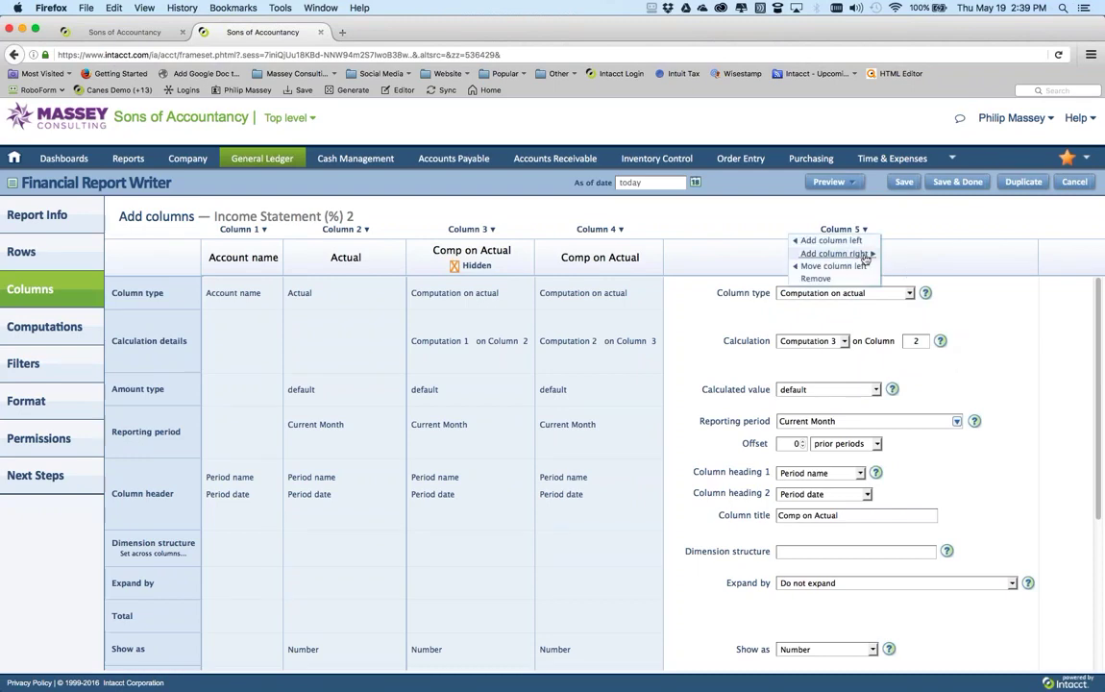
click(832, 253)
click(826, 340)
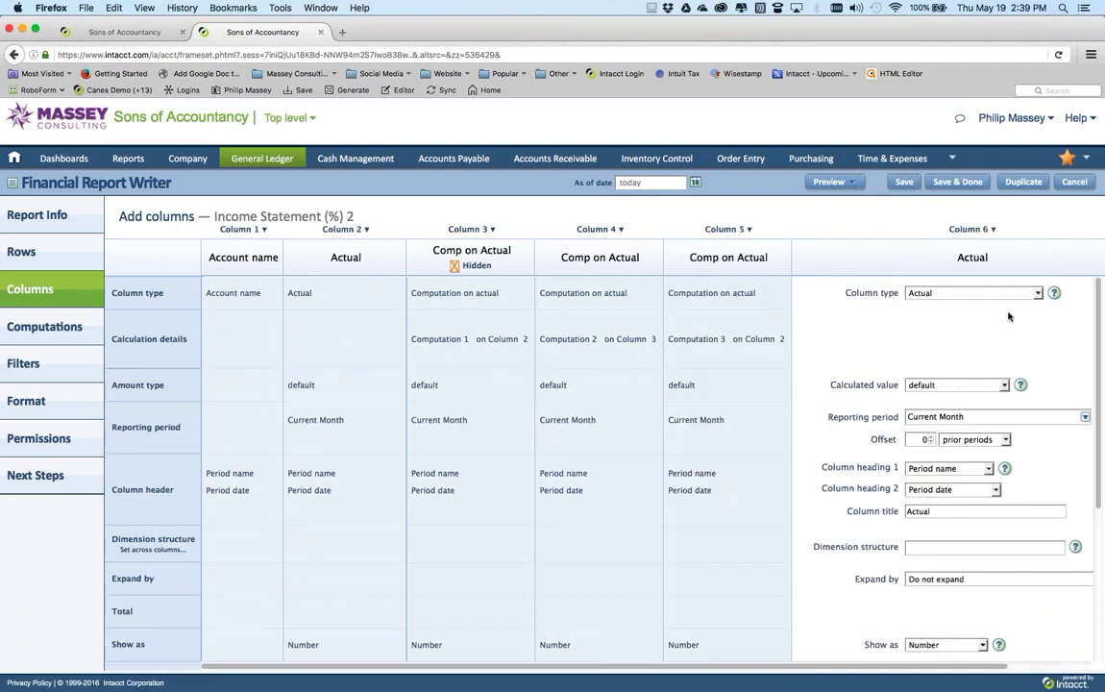
click(1025, 296)
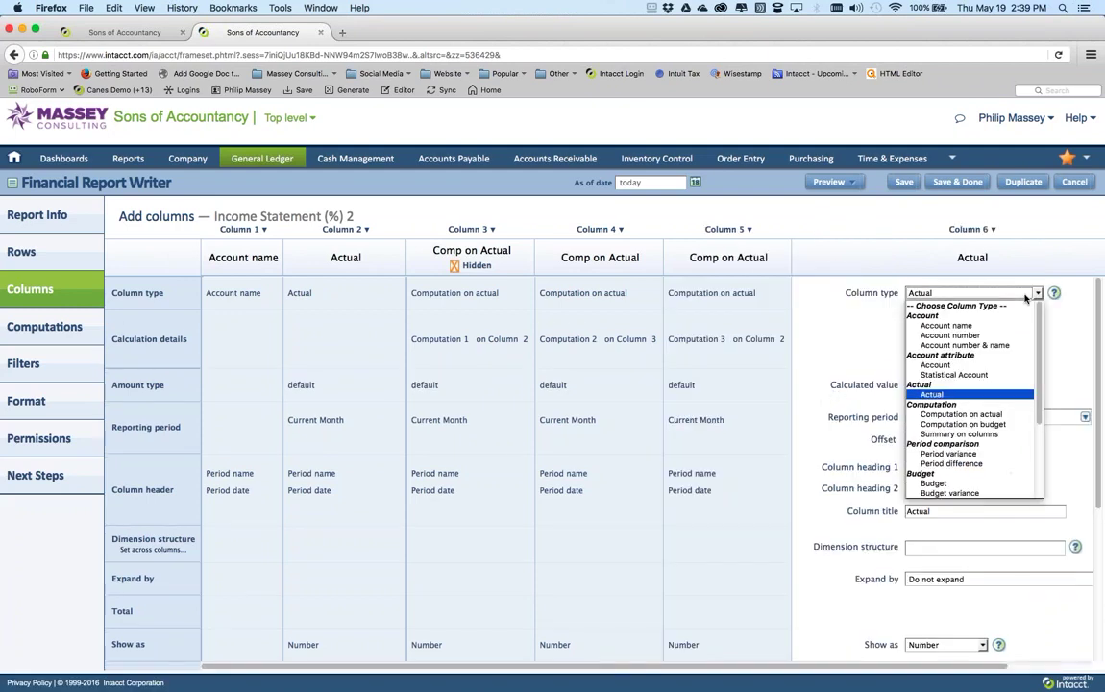
click(970, 415)
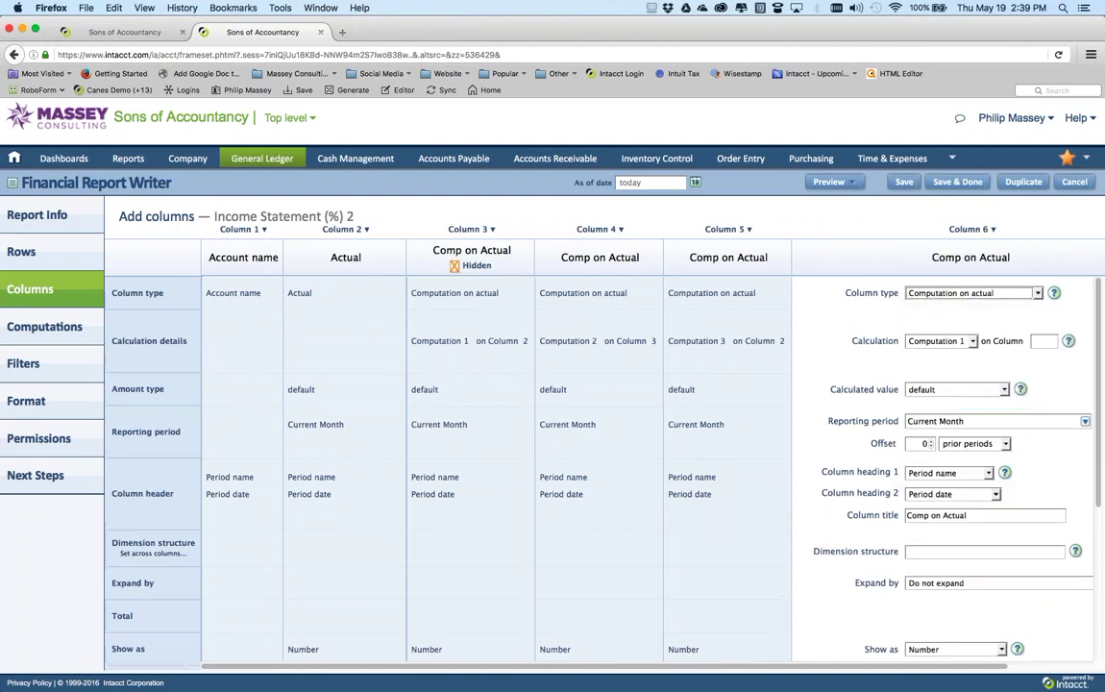
Set column 6's calculation to Computation 2 on column 5
click(951, 342)
click(952, 383)
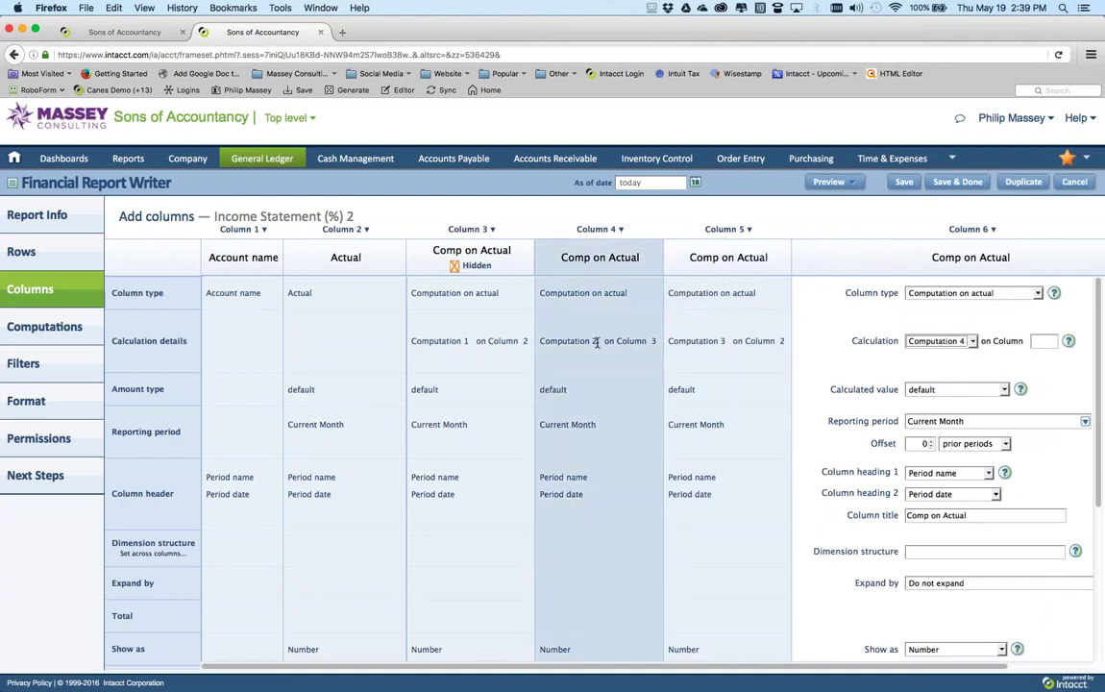
click(954, 343)
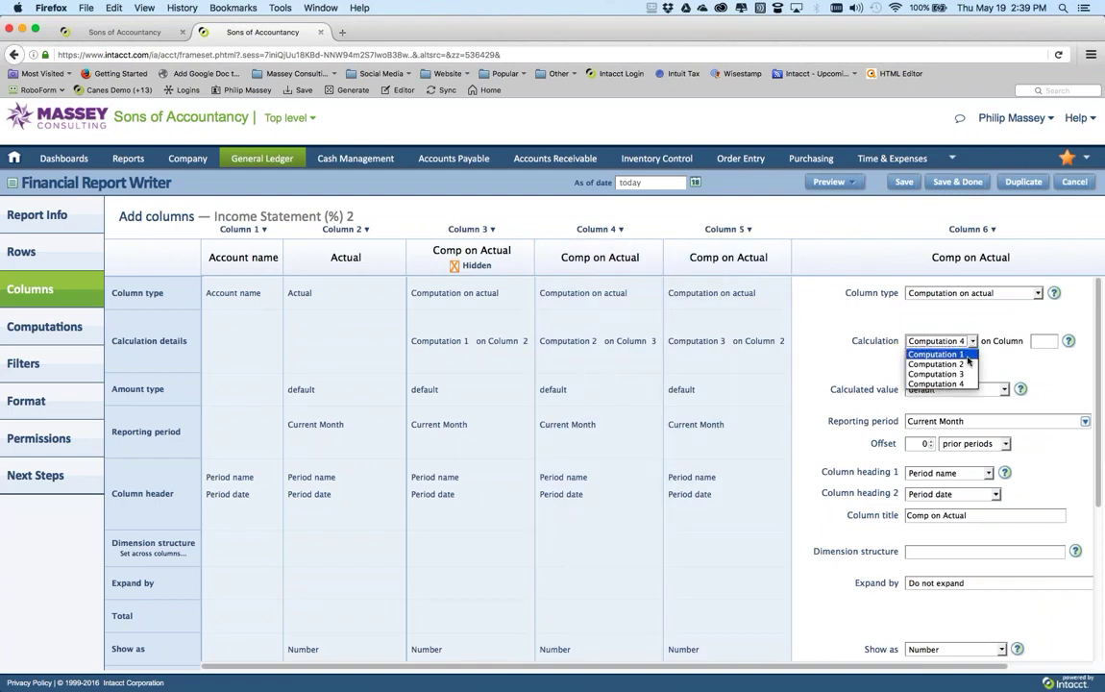
click(964, 364)
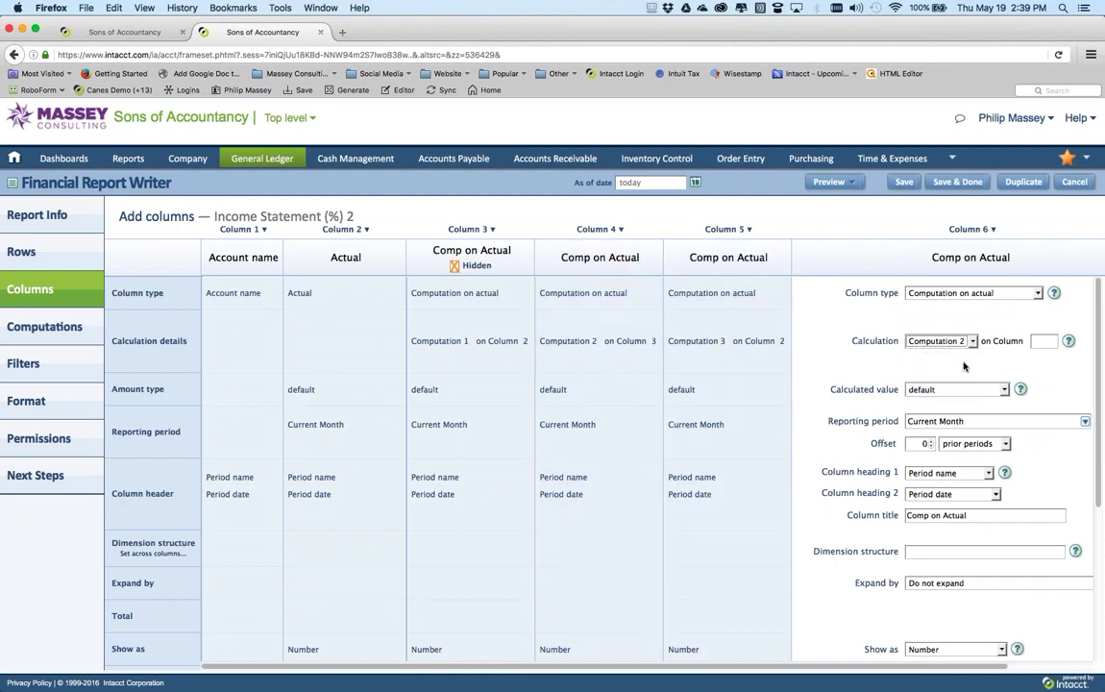
click(1043, 340)
text(5)
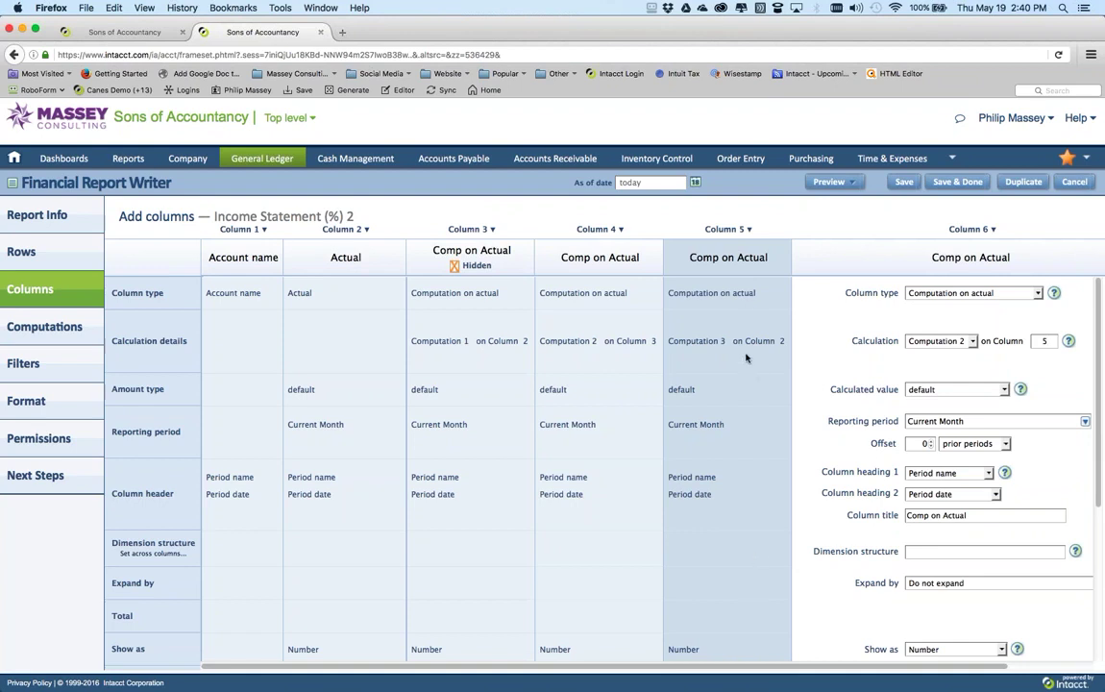
Hide column 5, the Comp on Actual column based on Computation 3, from the report output
click(756, 514)
scroll(755, 514, down, 5)
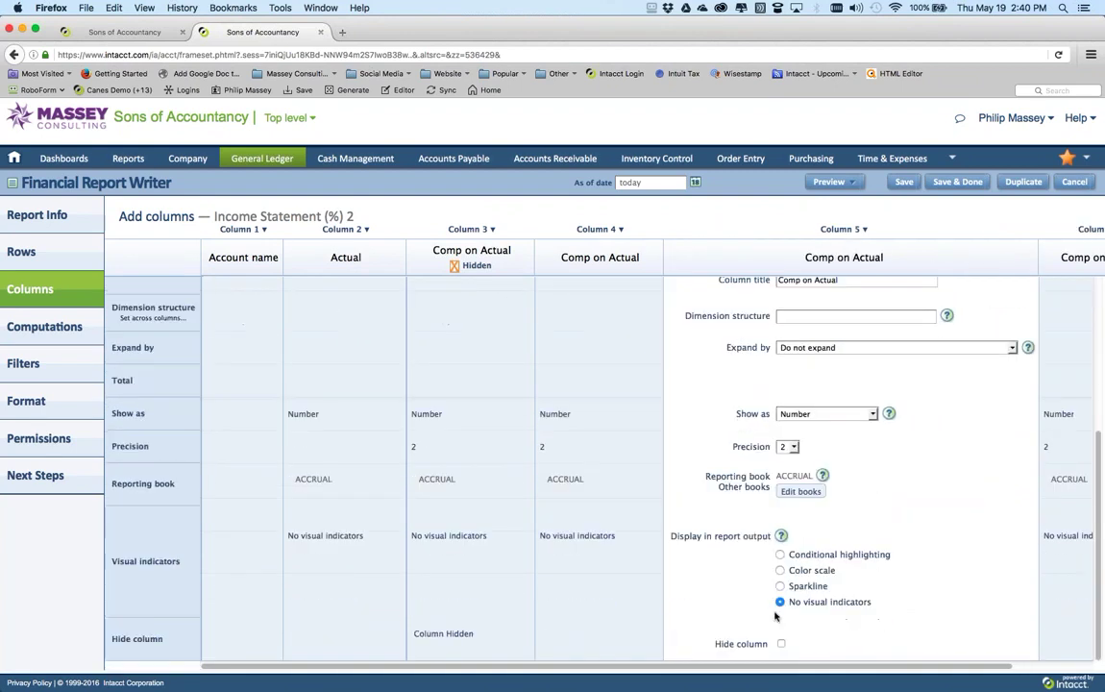
click(781, 642)
scroll(896, 439, up, 5)
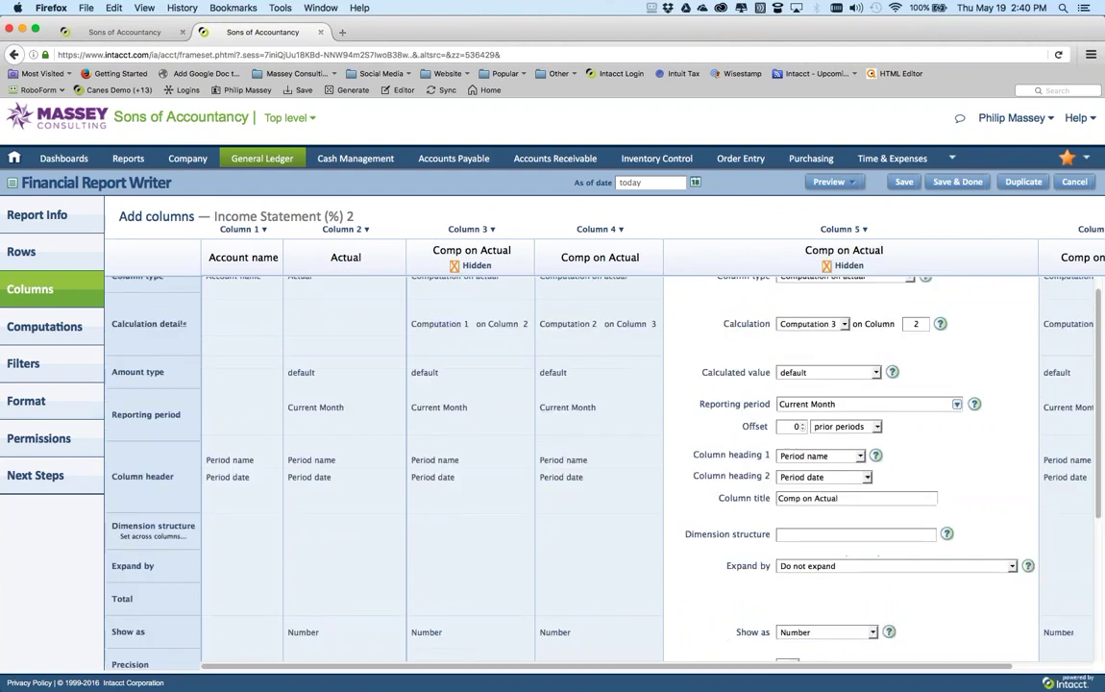
Preview Income Statement (%) 2 in HTML, compare the two Comp on Actual percentage columns, and close the preview
click(850, 184)
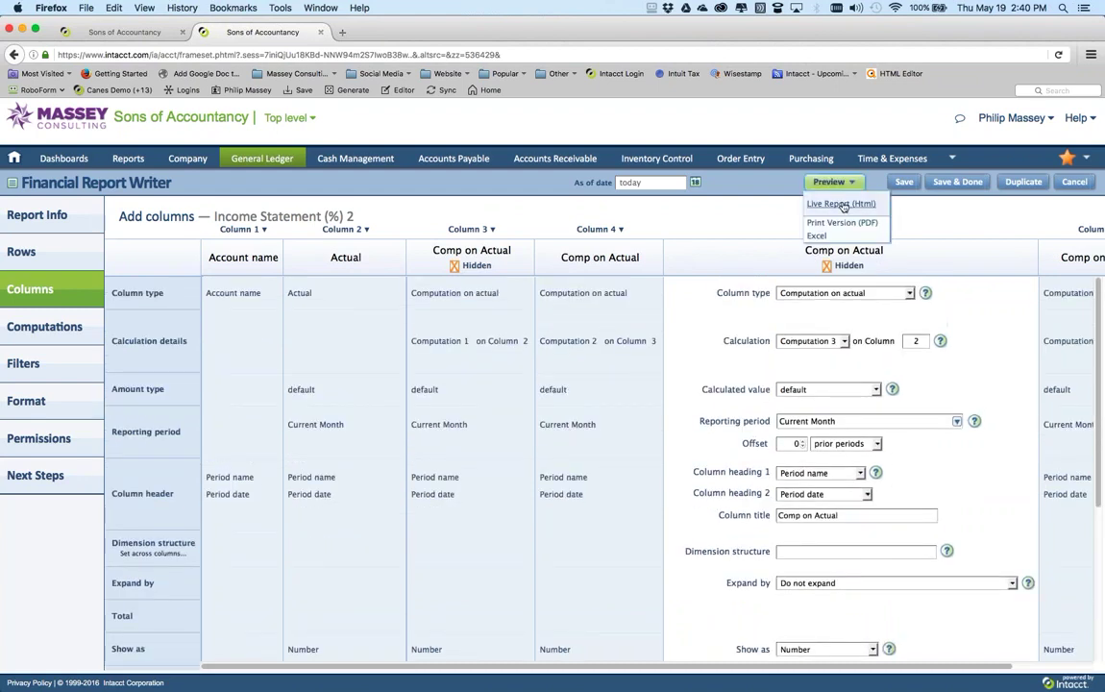
click(827, 204)
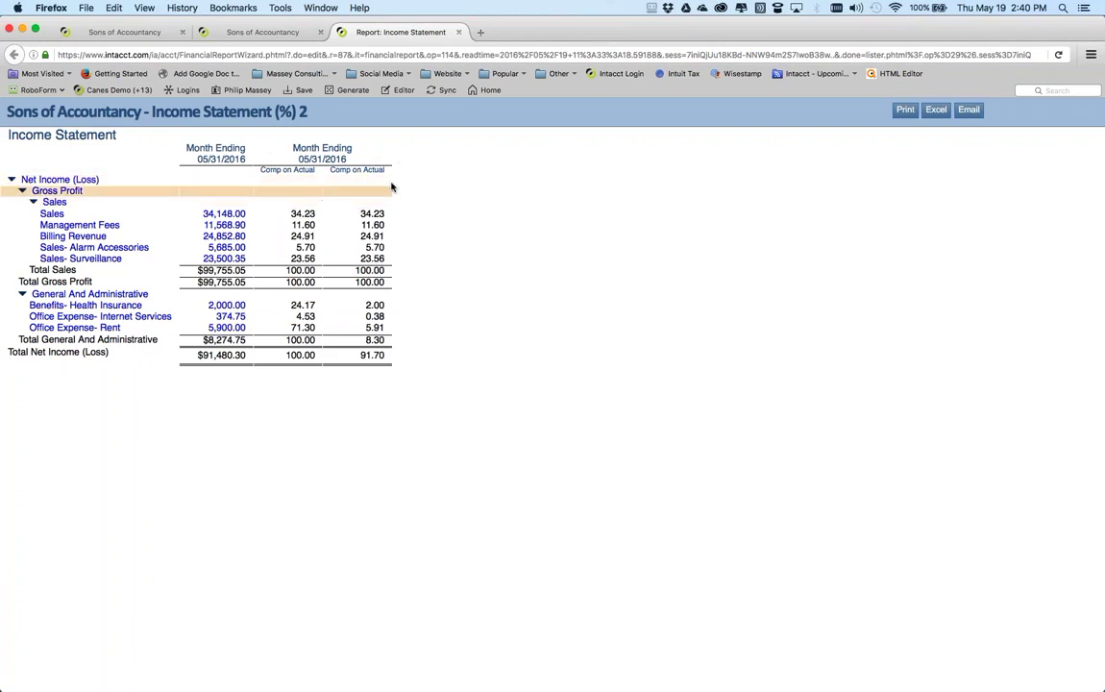
click(458, 32)
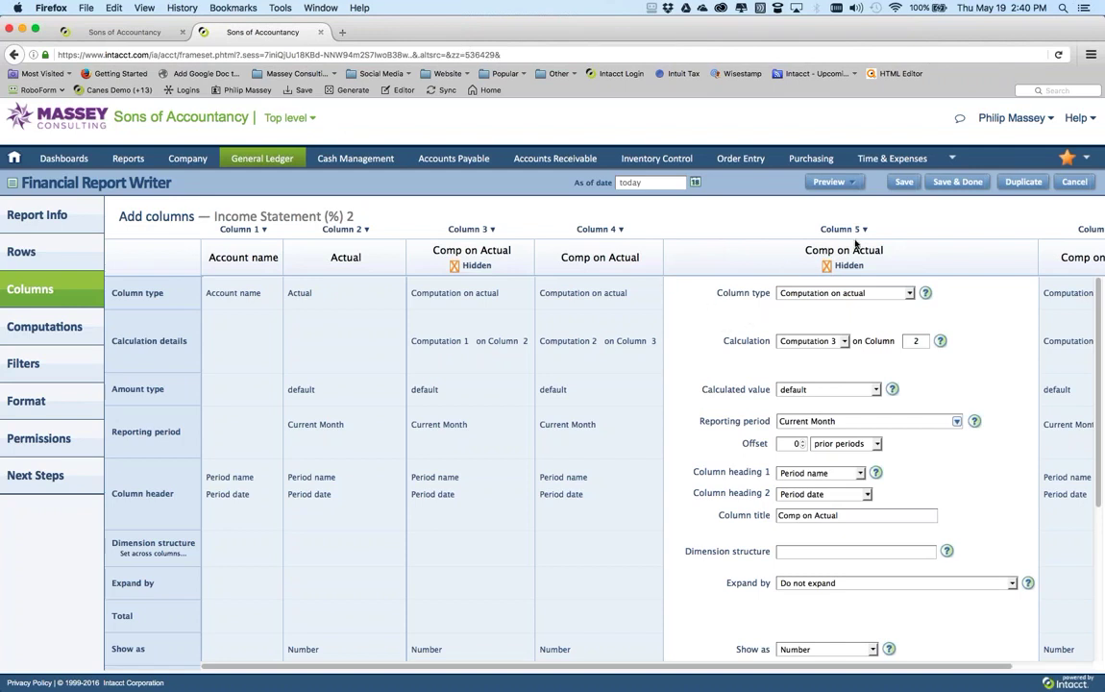
Set column 4's title to "% of Section" and column 6's title to "% of Revenue"
click(608, 305)
scroll(673, 404, down, 3)
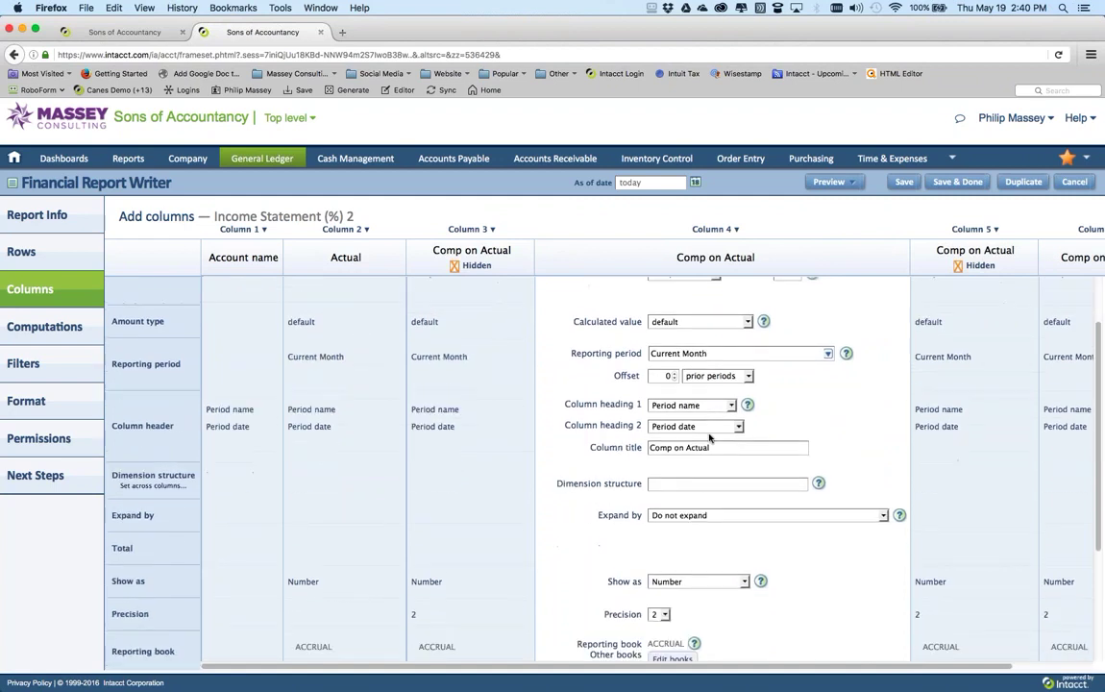
drag(711, 447, 626, 437)
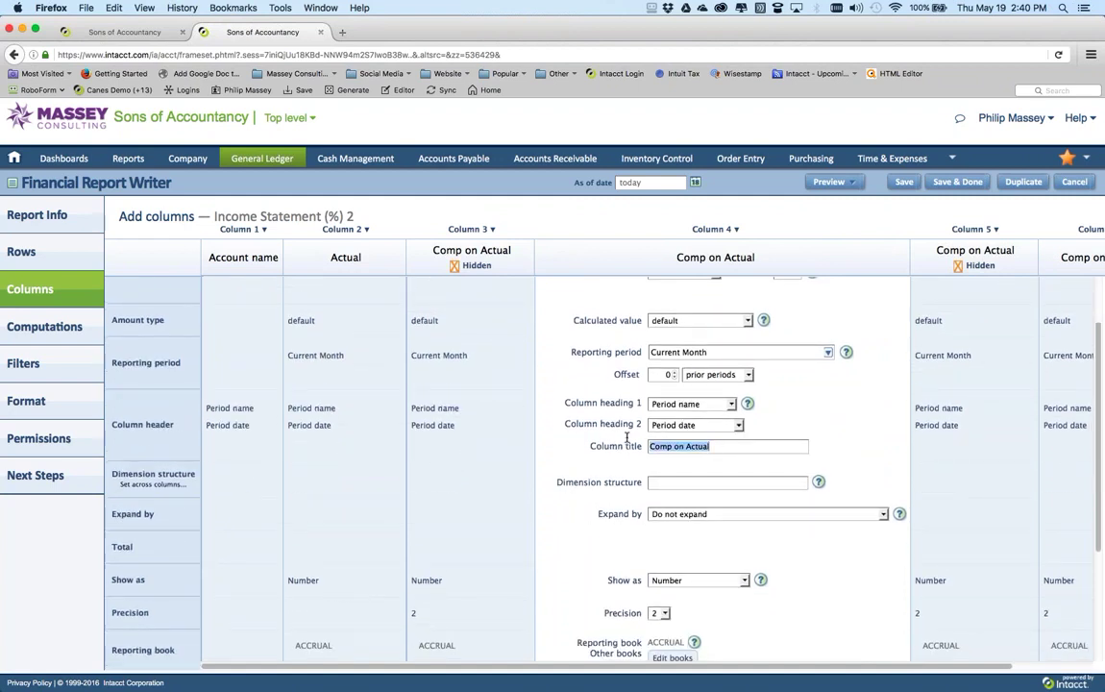
text(% of Section)
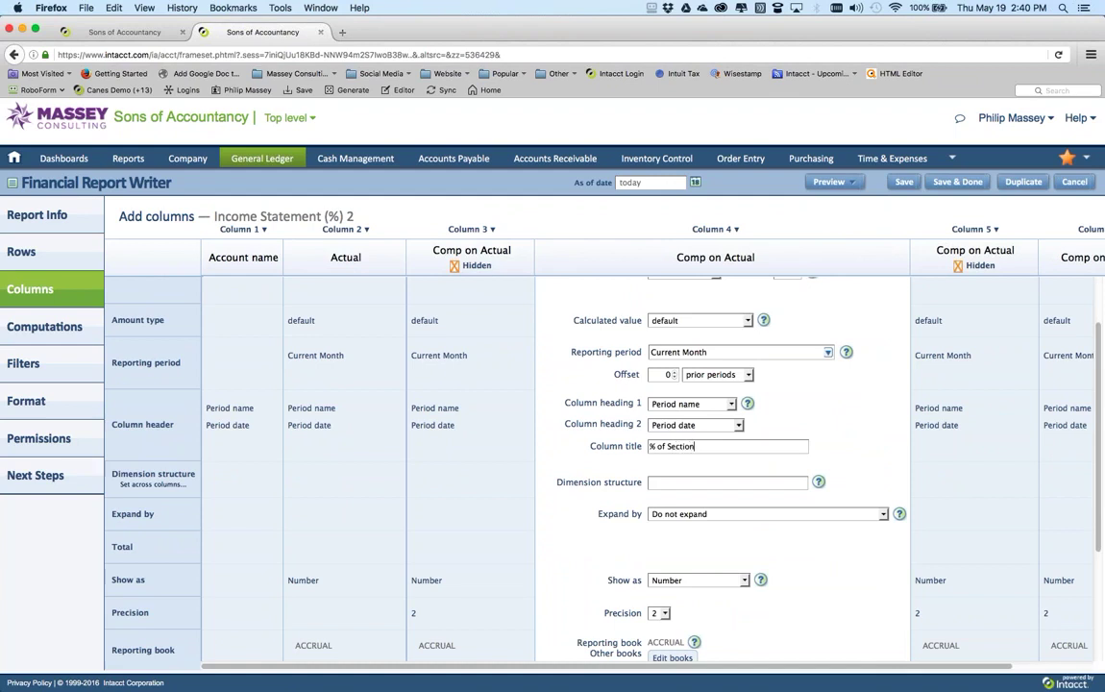
click(1083, 304)
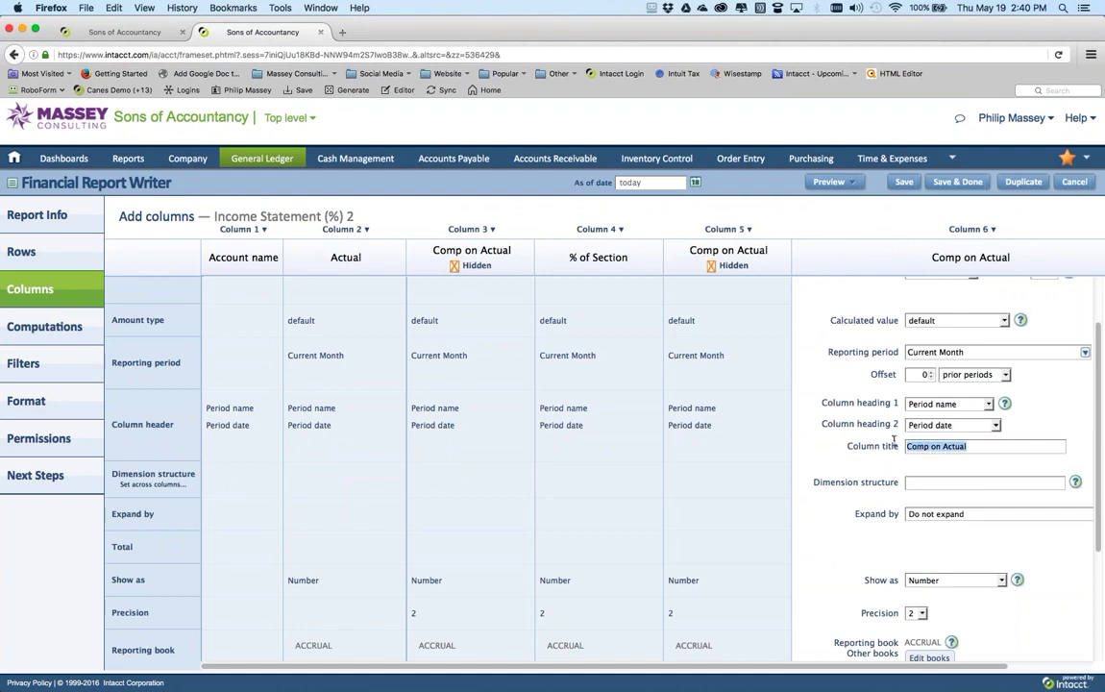
text(% of Revenue)
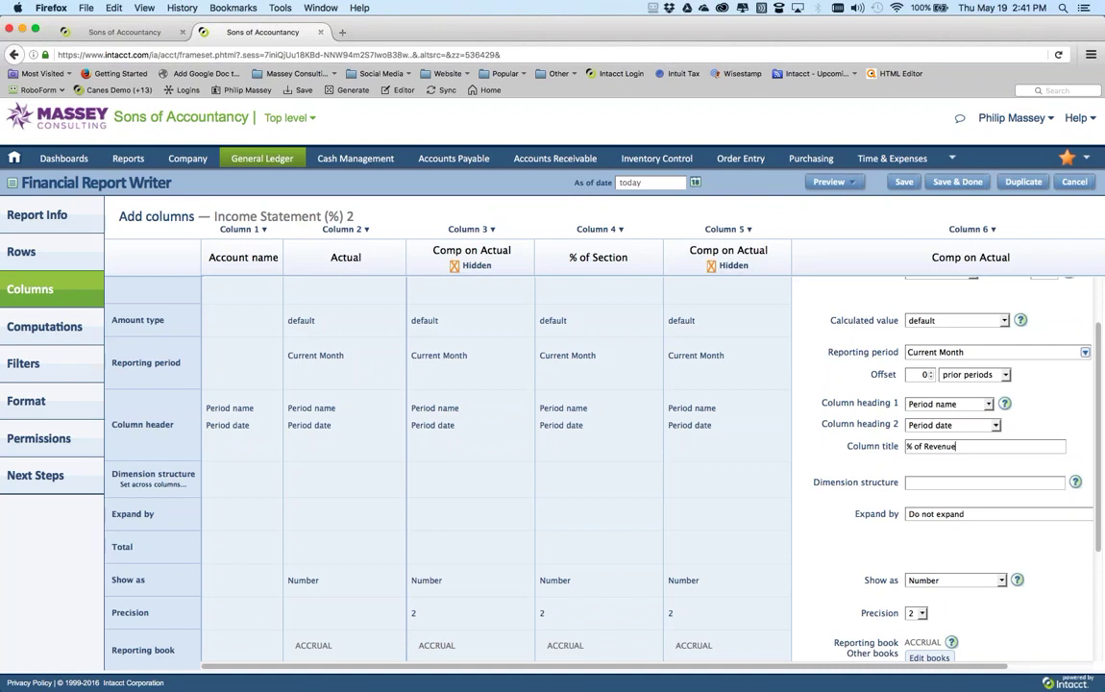
Preview Income Statement (%) 2 as a live HTML report, check the two percentage columns under their new titles, and close the preview
click(831, 181)
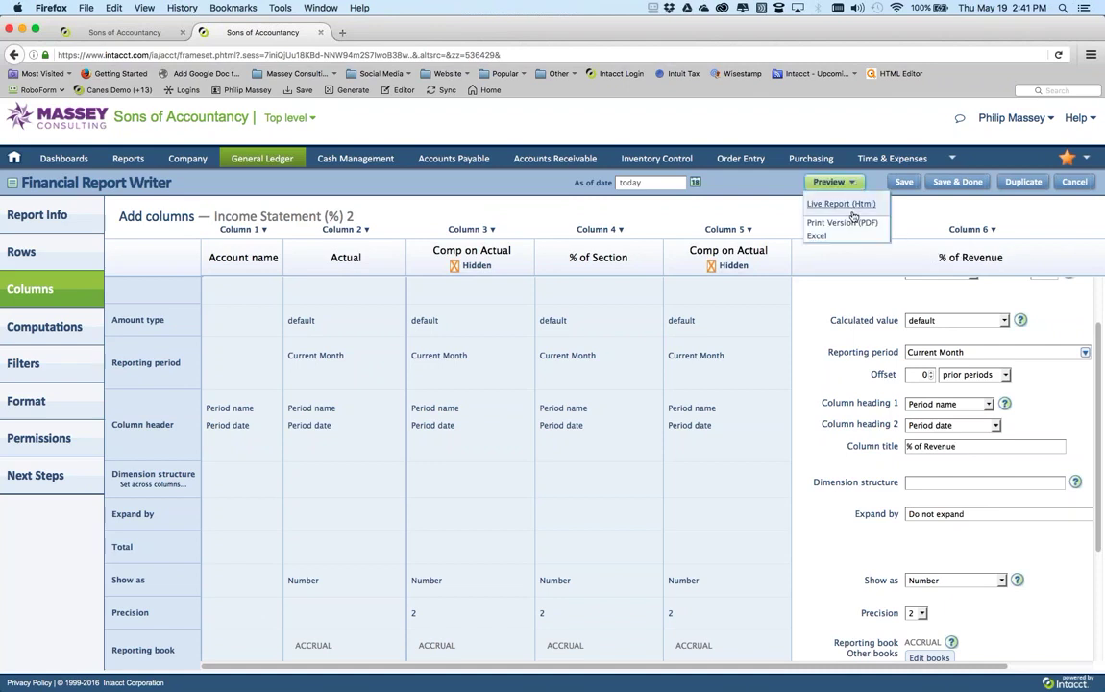
click(838, 204)
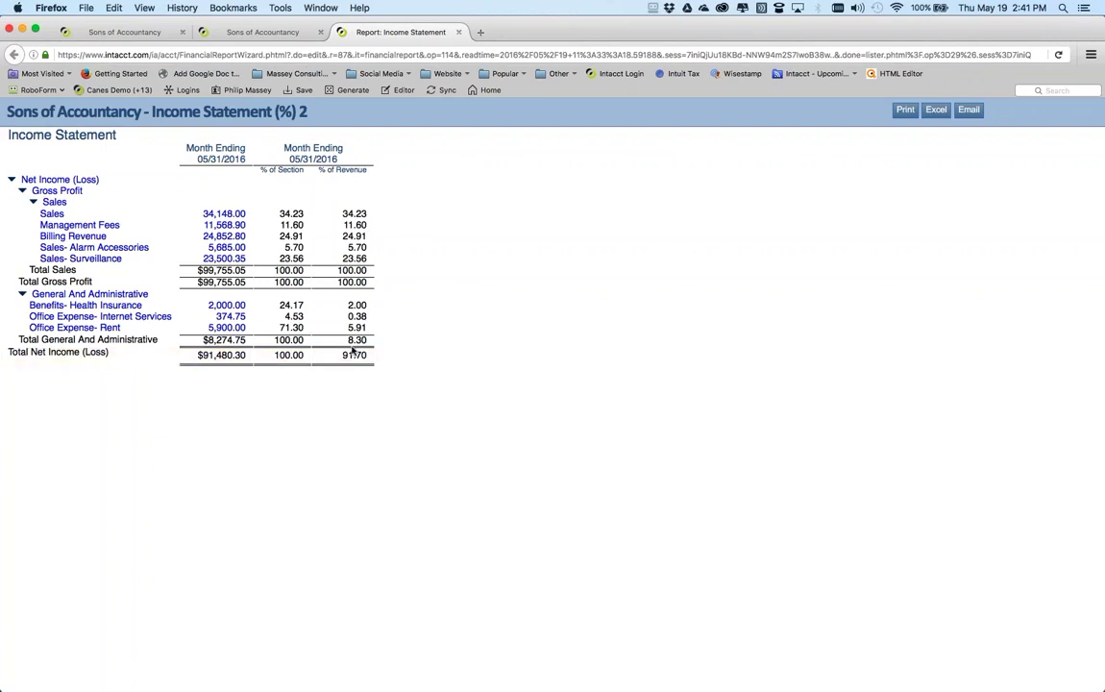
click(458, 31)
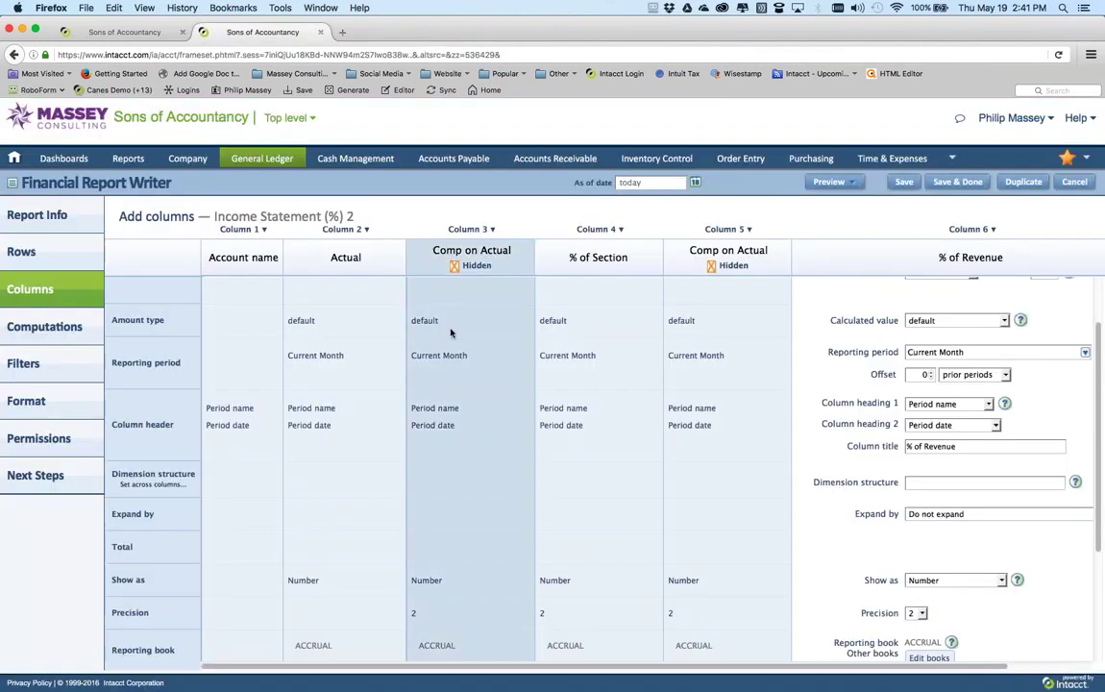